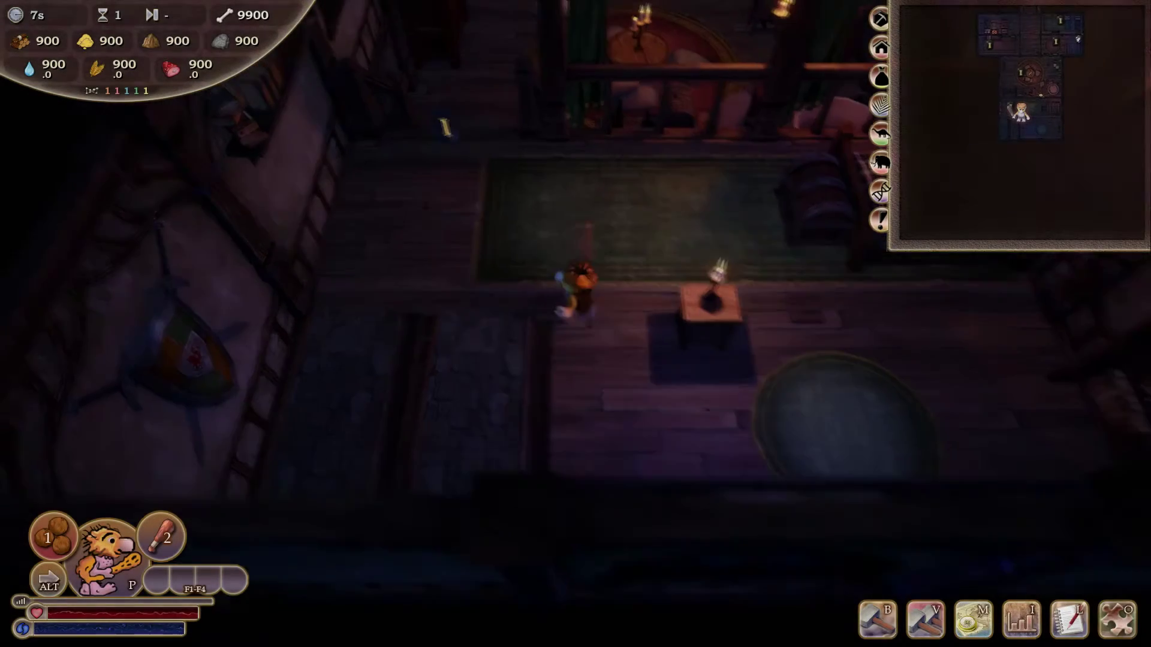
- Walk the game character through the castle hallways and side rooms to examine the doors
key("w")
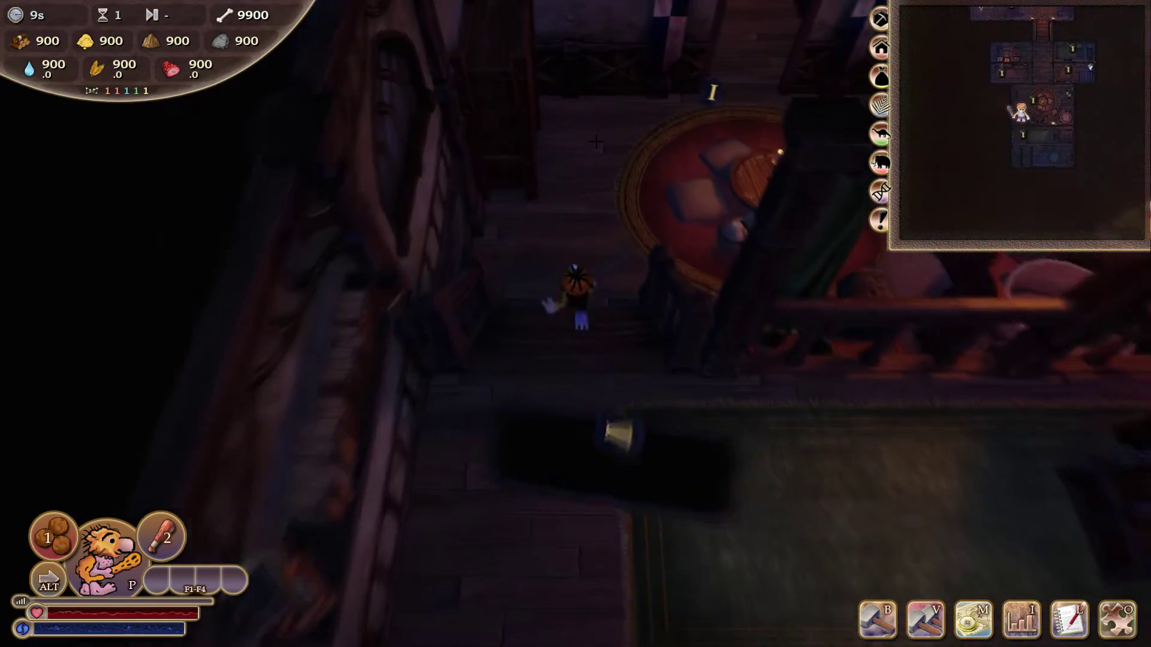
key("alt")
mouse_move(590, 207)
right_mouse_down()
mouse_move(635, 207)
mouse_move(597, 207)
right_mouse_up()
key("w")
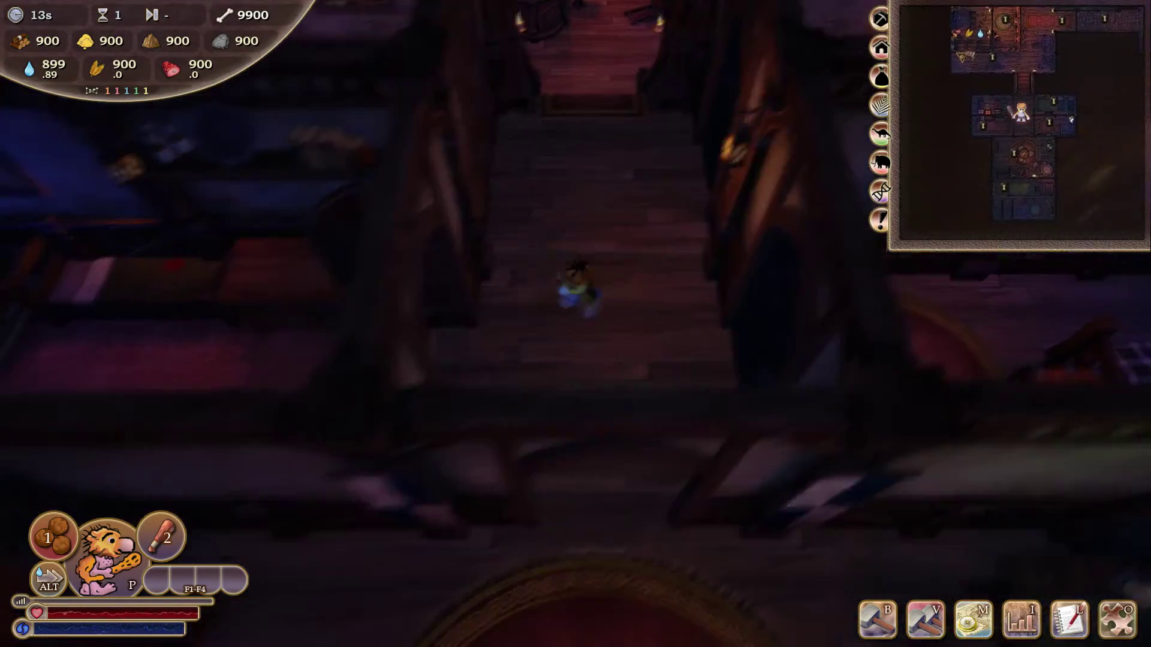
key("w")
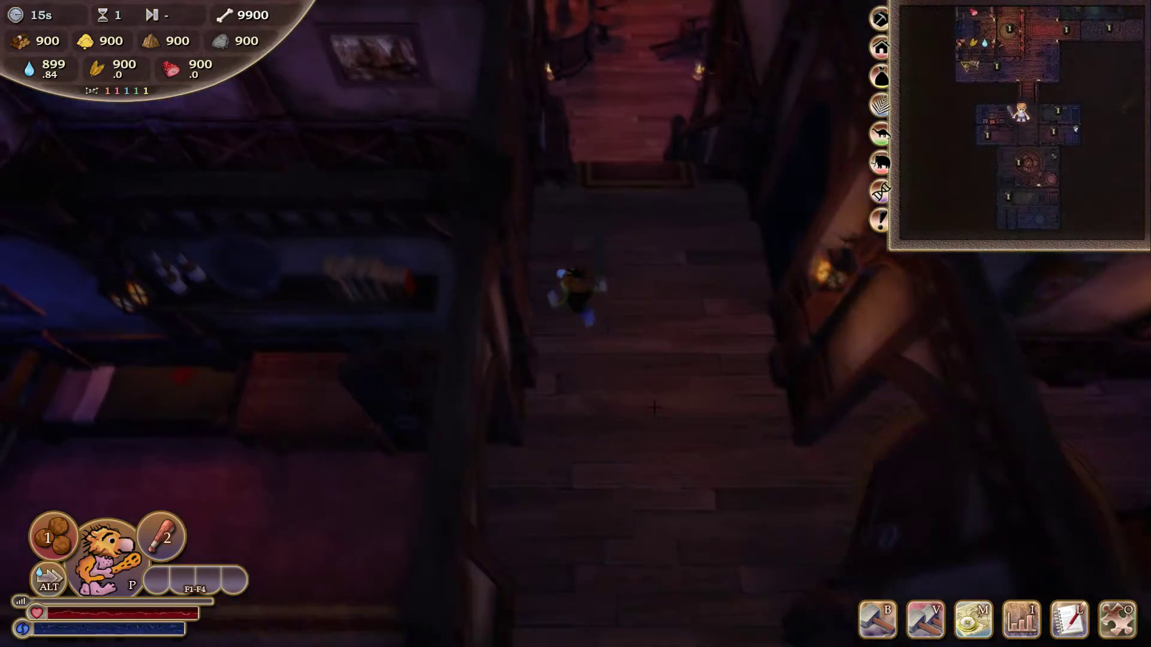
key("w")
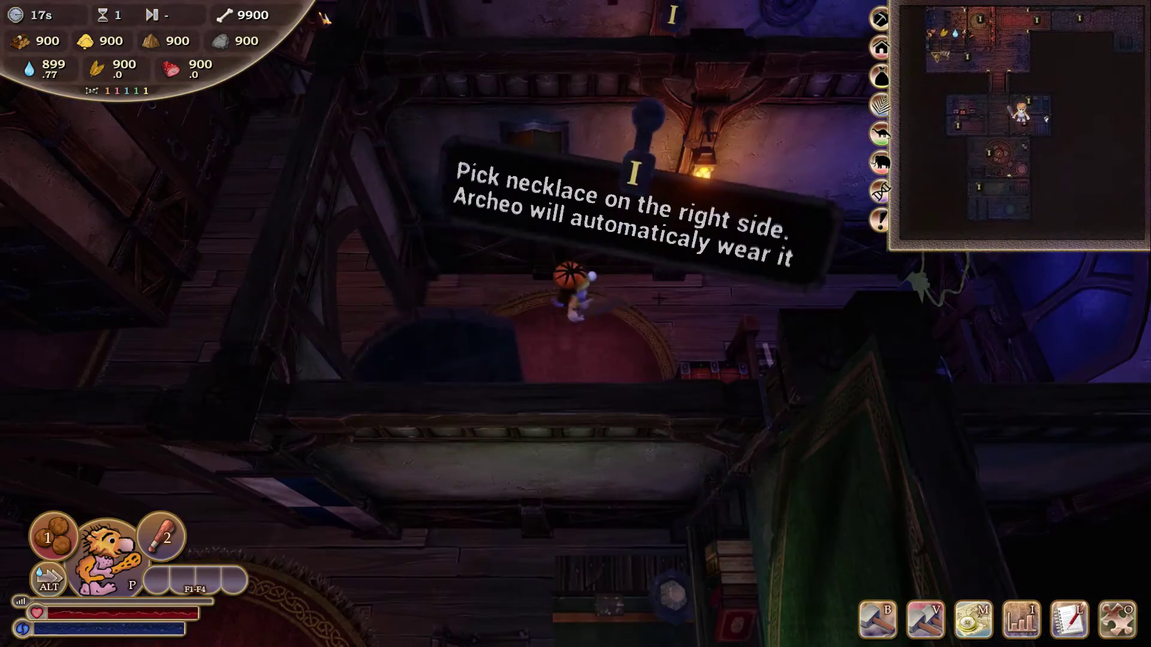
key("w")
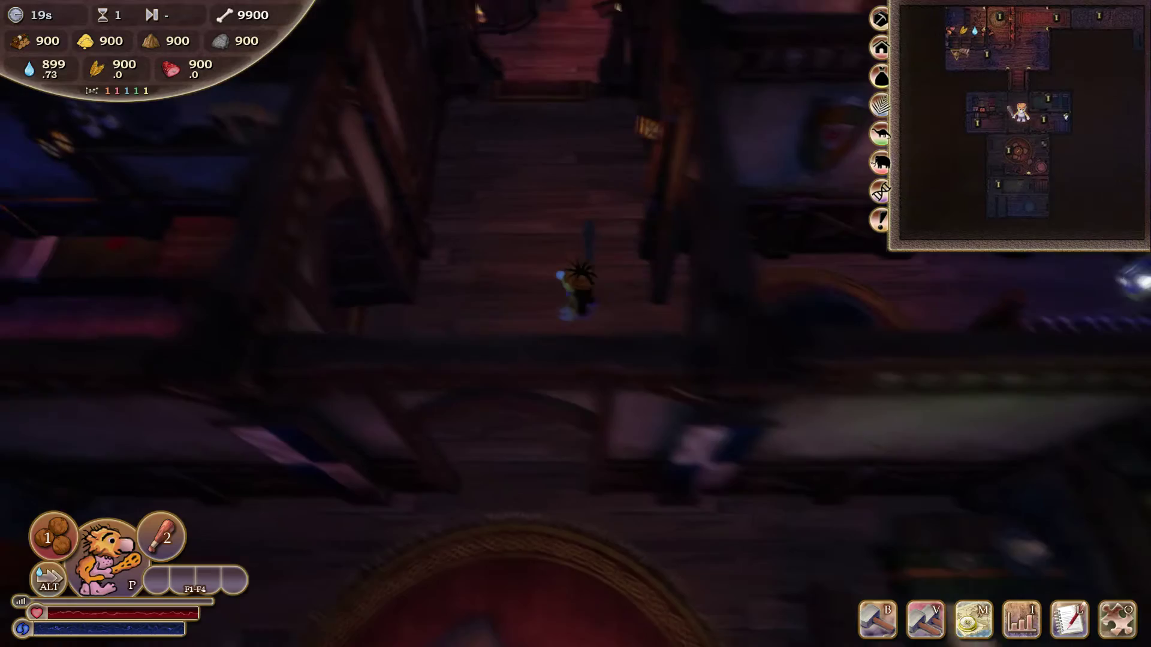
key("w")
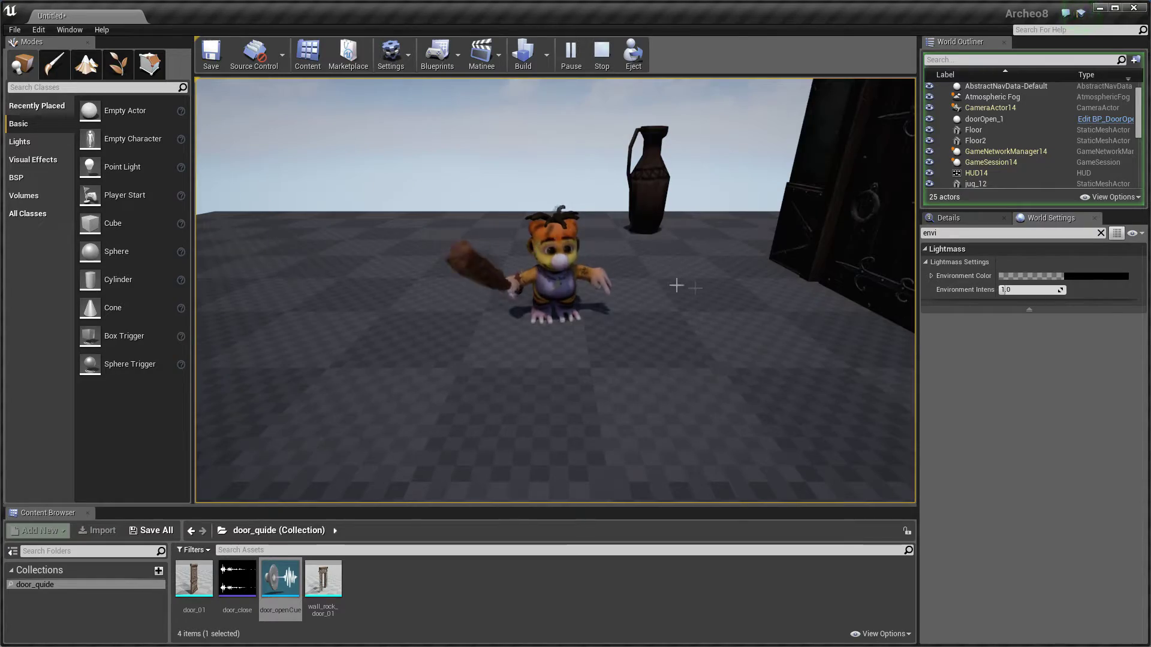
- Walk the character around the door in the test level, then stop the play session
key("d")
scroll(509, 296, "down", 5)
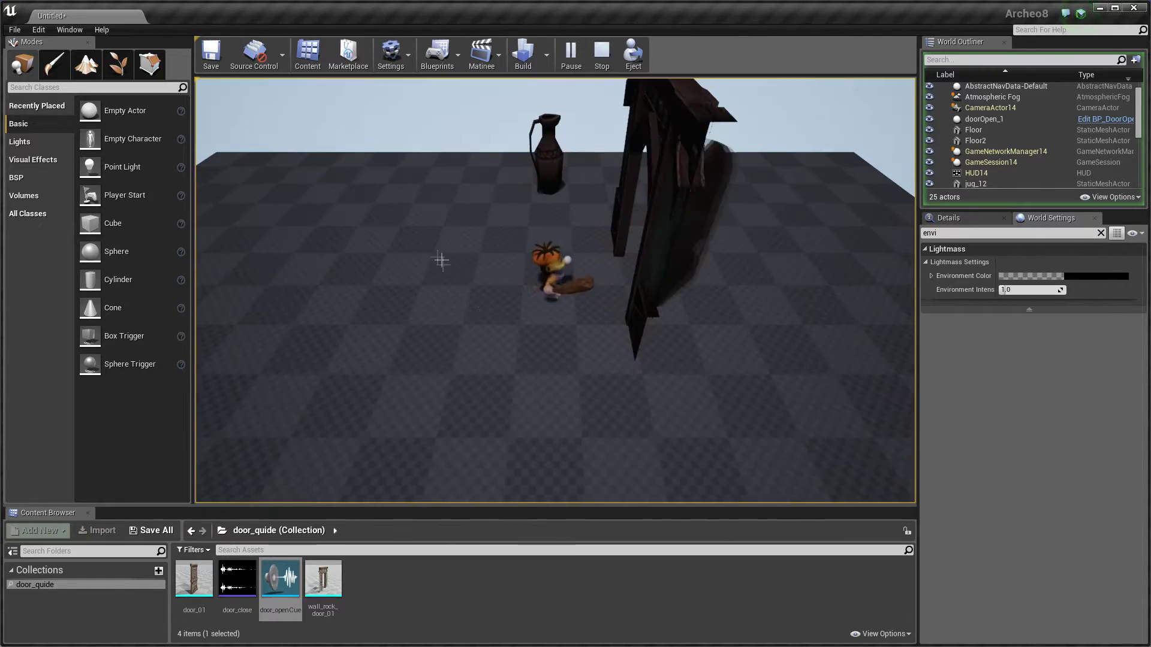
key("a")
key("s")
key("a")
key("w")
key("d")
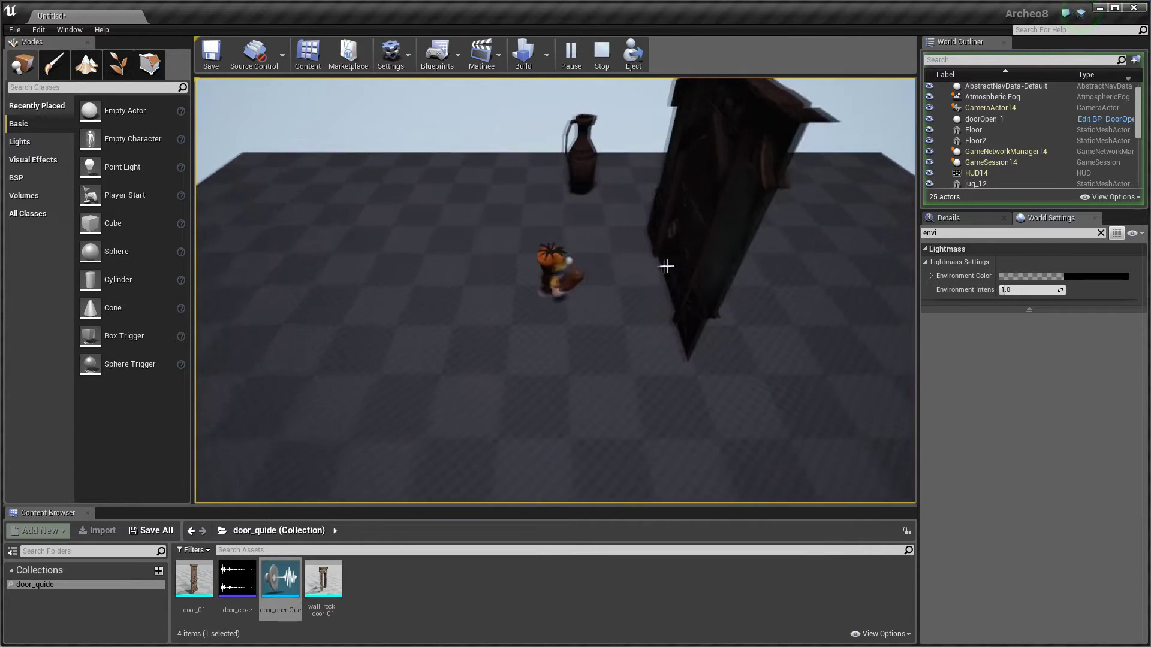
scroll(562, 242, "down", 3)
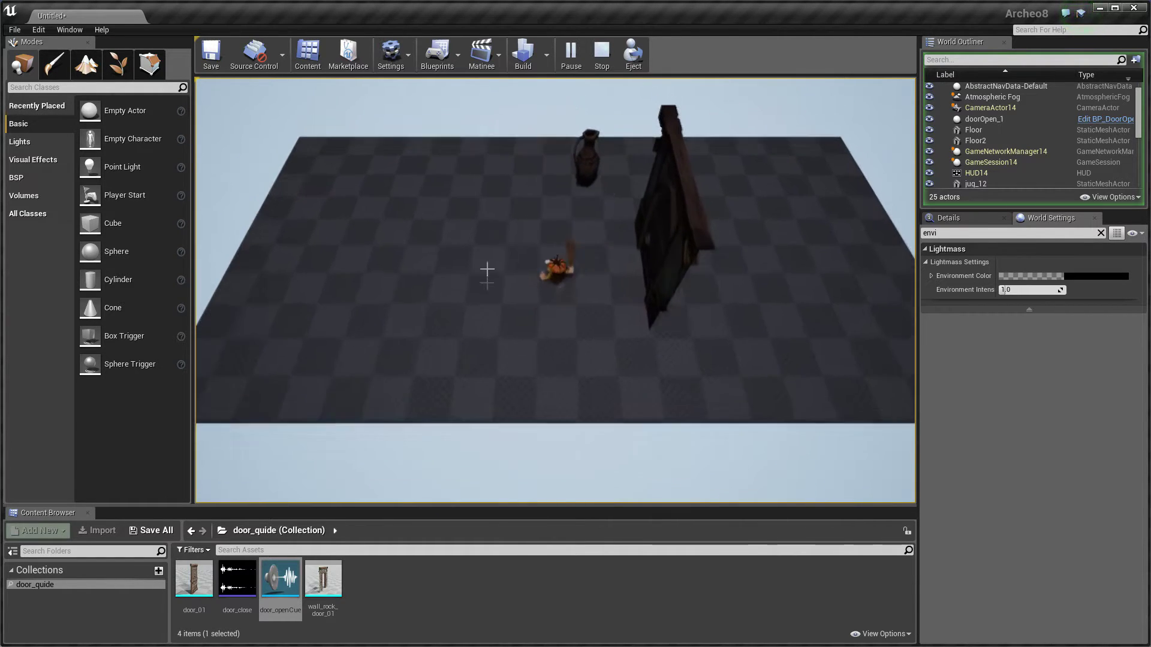
key("Escape")
right_click_drag(406, 315, 414, 310)
key("w")
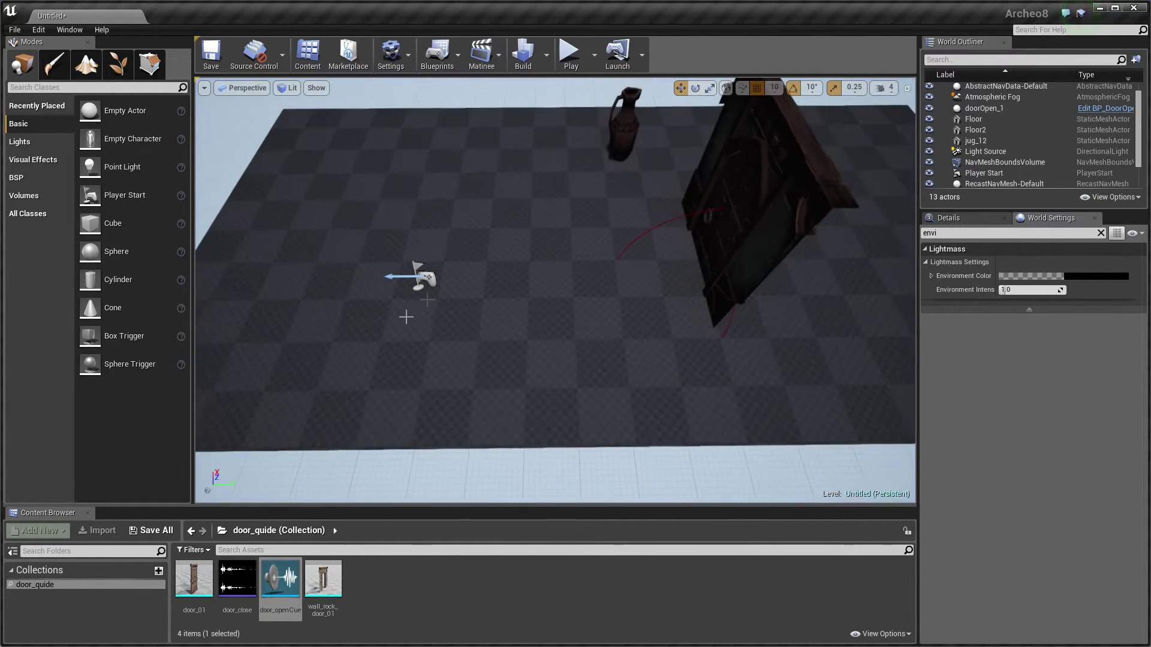
- Review the door_01 mesh and door_close sound in the door_quide collection, and open the door_openCue sound cue
left_click(191, 599)
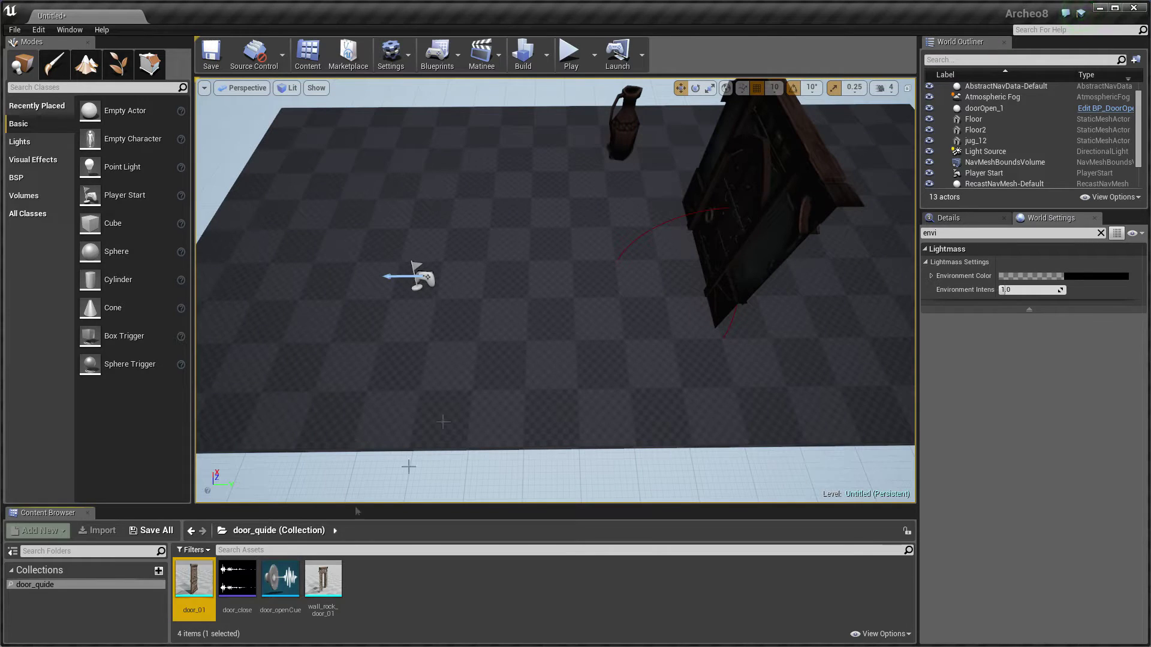
left_click(227, 578)
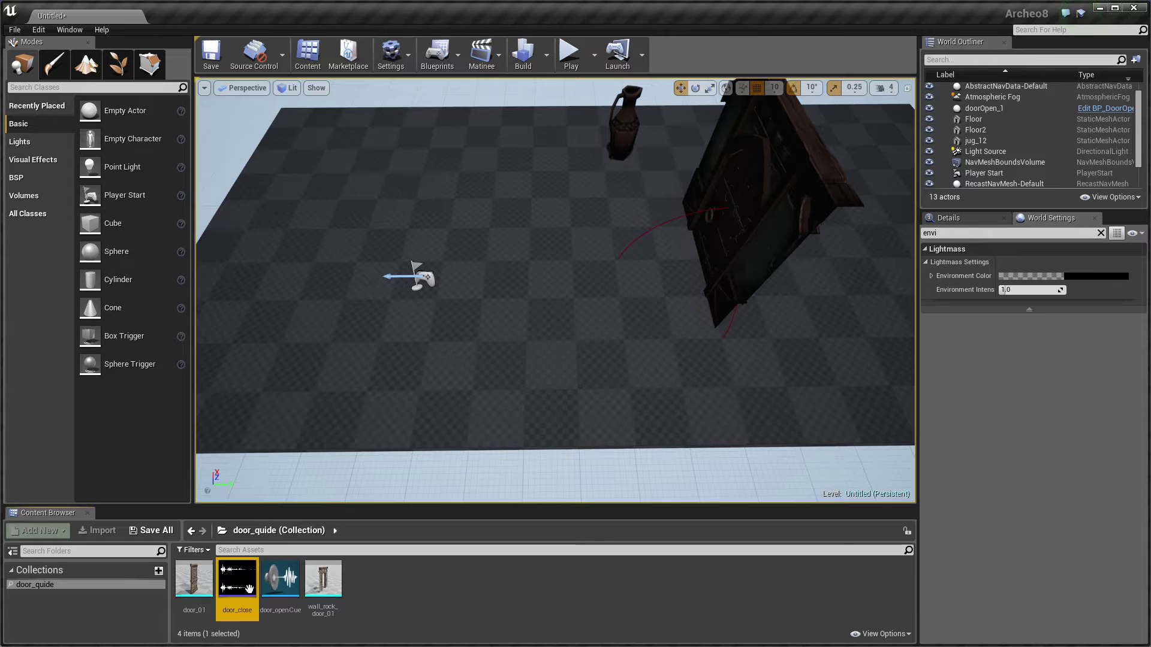
left_click(285, 579)
double_click(271, 587)
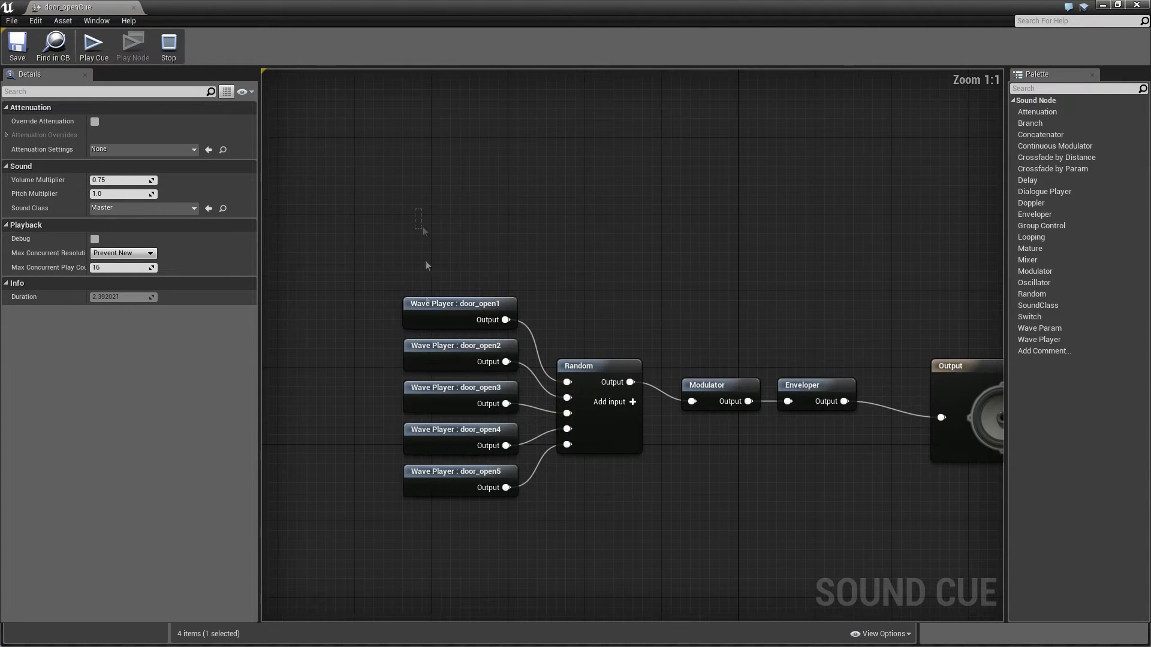
- Examine the door_open wave players and the Random node in the sound cue, and play the cue
left_click_drag(426, 262, 523, 509)
left_click(608, 499)
right_click_drag(589, 494, 603, 422)
left_click(591, 298)
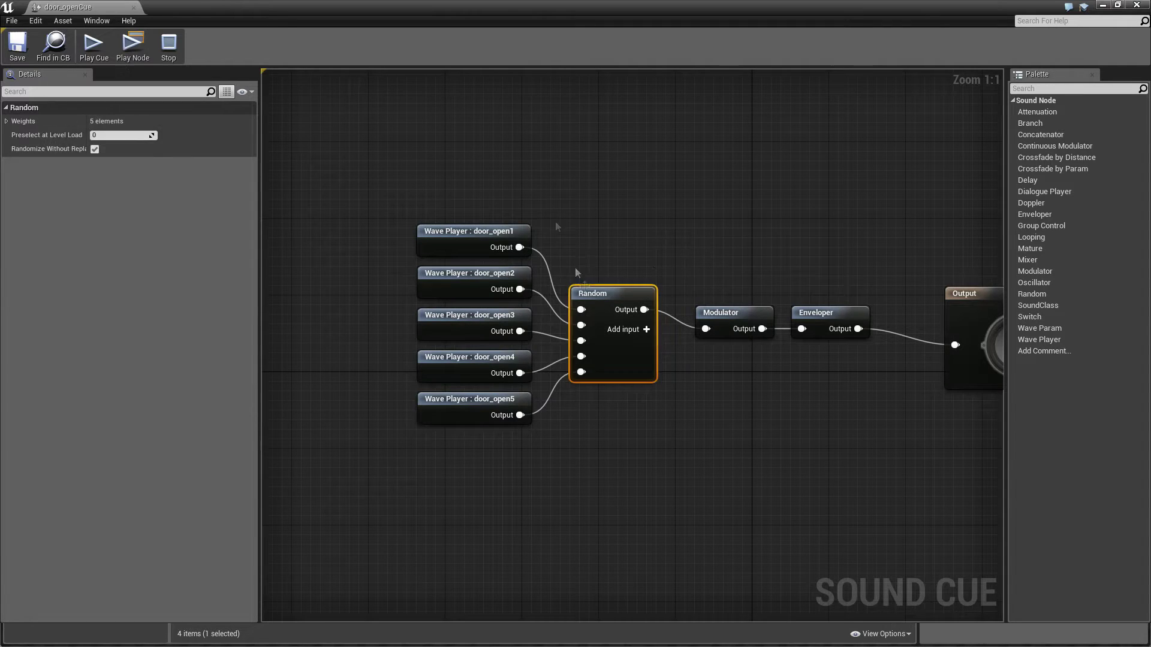
left_click(555, 222)
key("space")
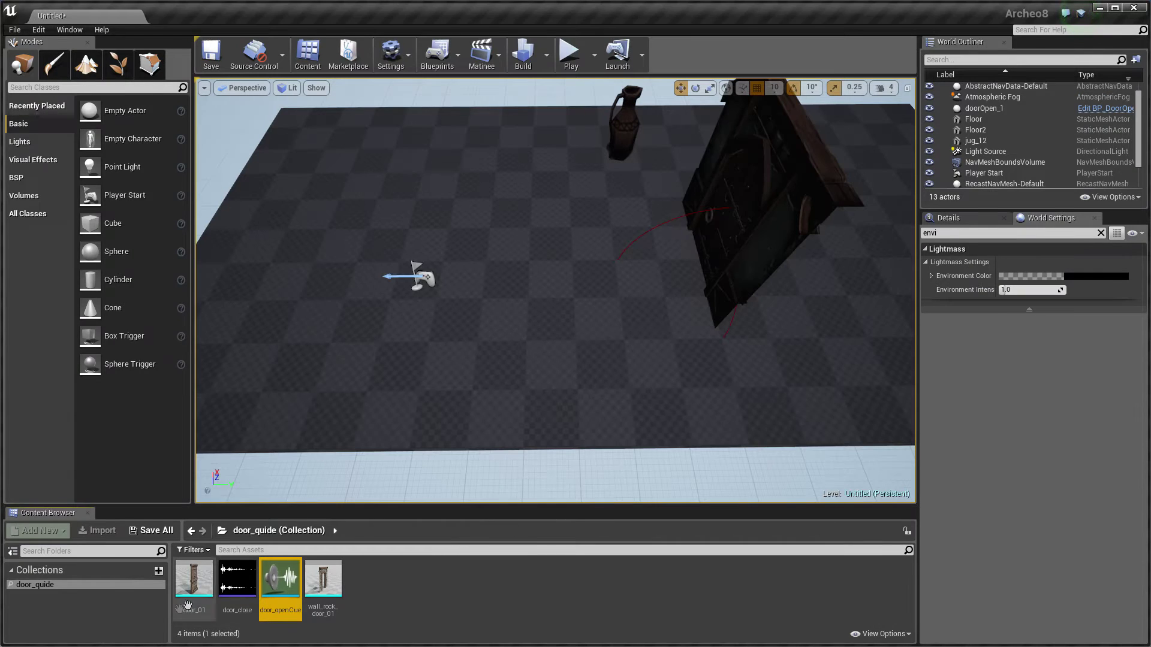
- Create a blueprint from the door_01 mesh in the Blueprints folder, named door_01Open
left_click(194, 578)
right_click(193, 579)
mouse_move(254, 427)
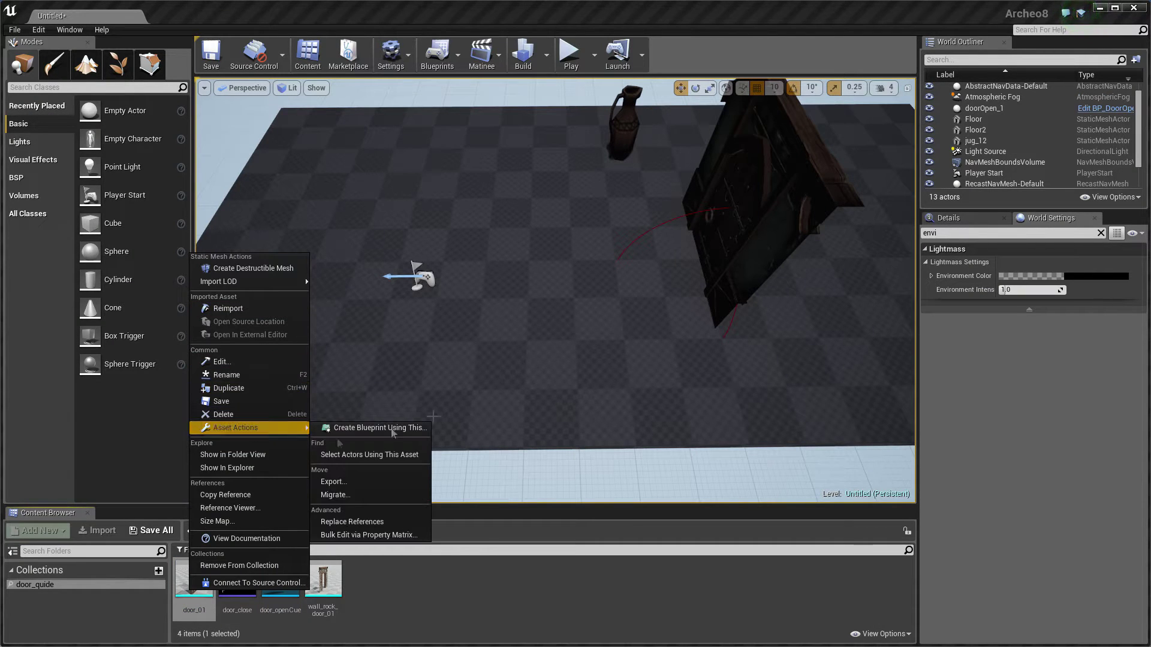
left_click(328, 428)
left_click(535, 430)
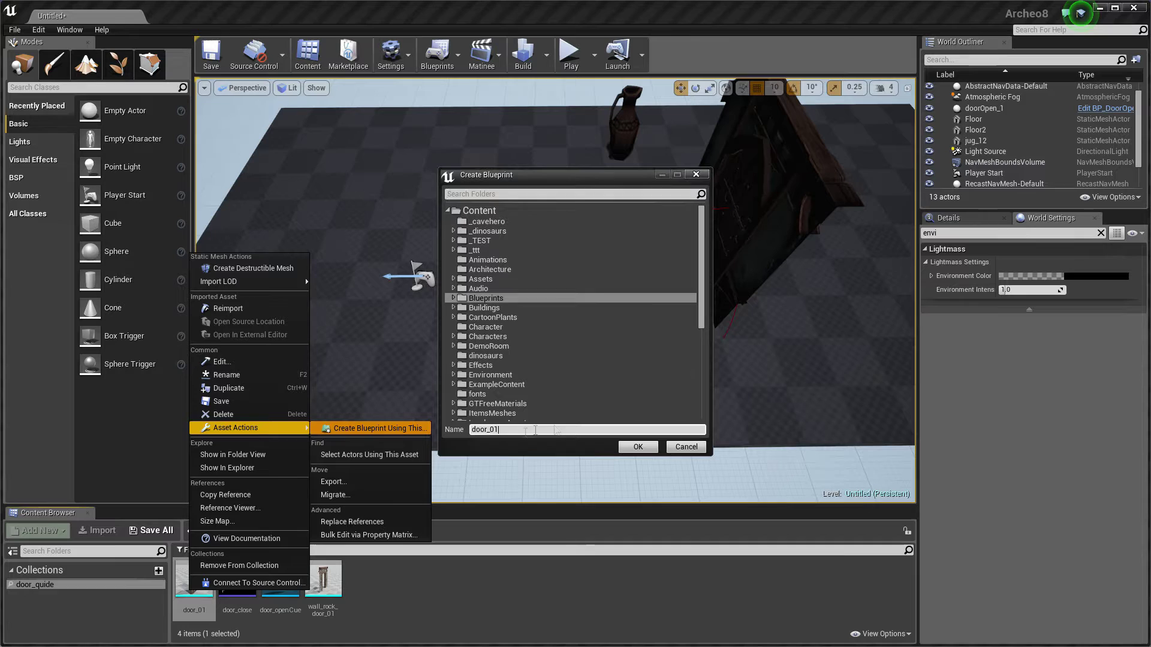
type("Open")
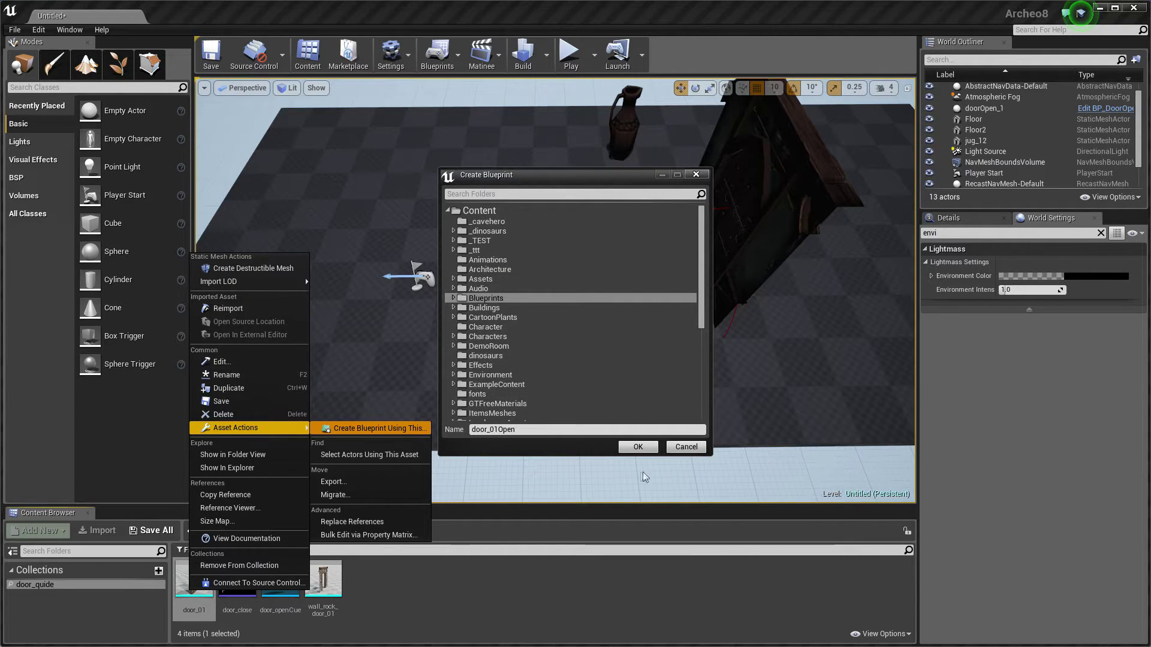
left_click(638, 446)
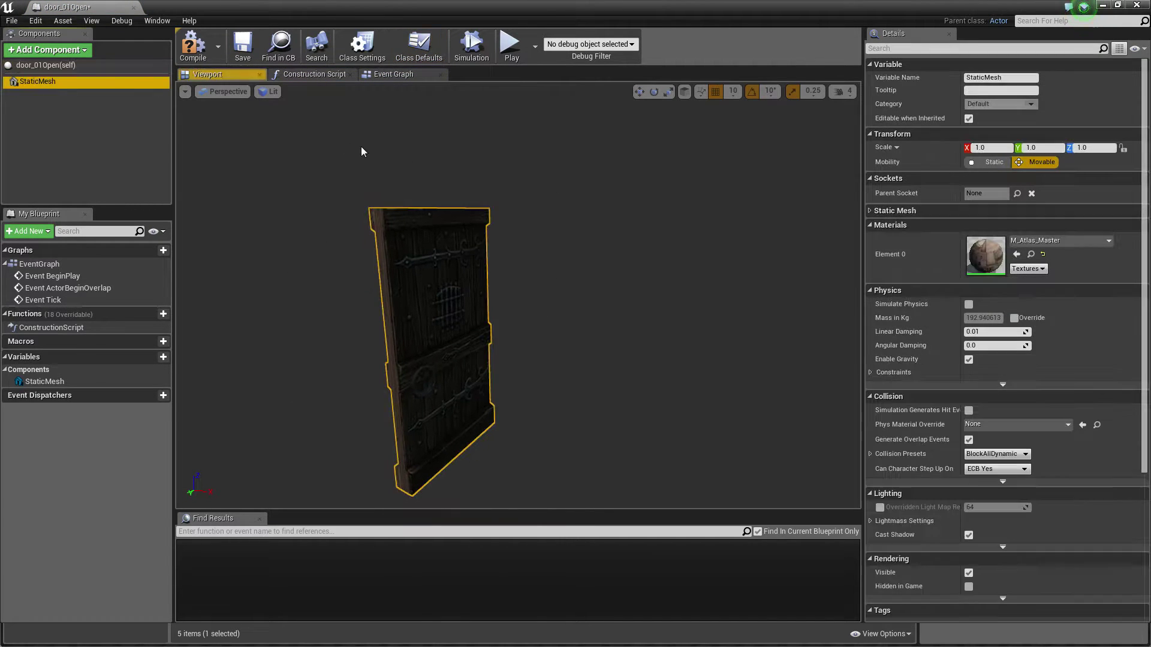
- Rename the blueprint's static mesh component to Door
type("or")
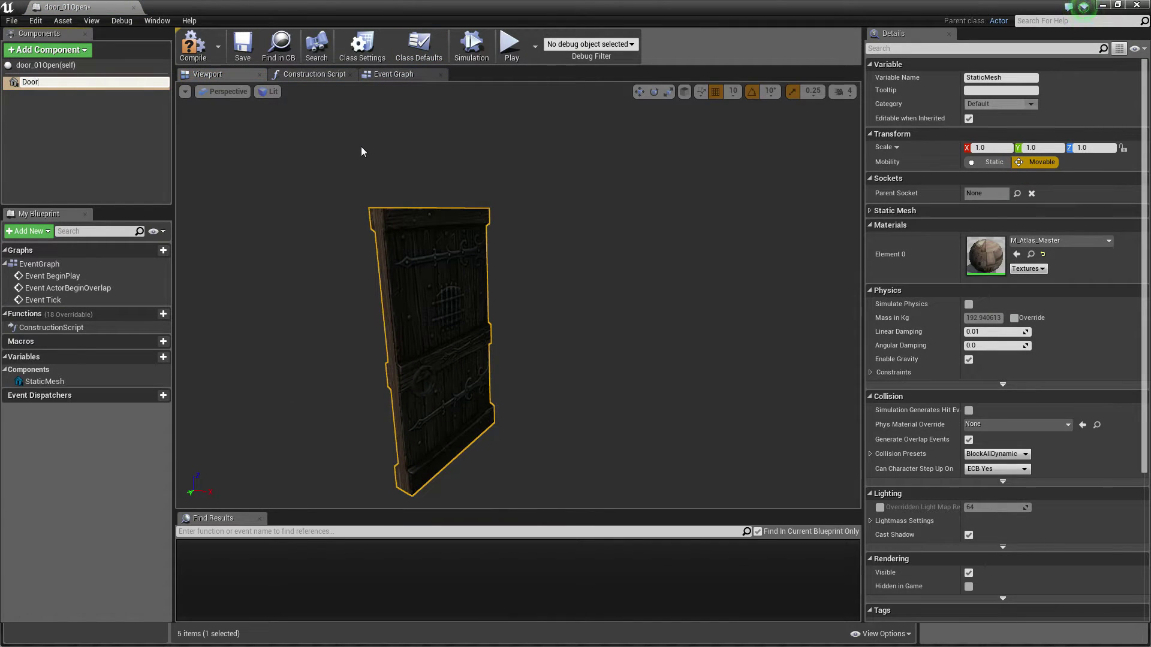
key("Return")
left_click(94, 115)
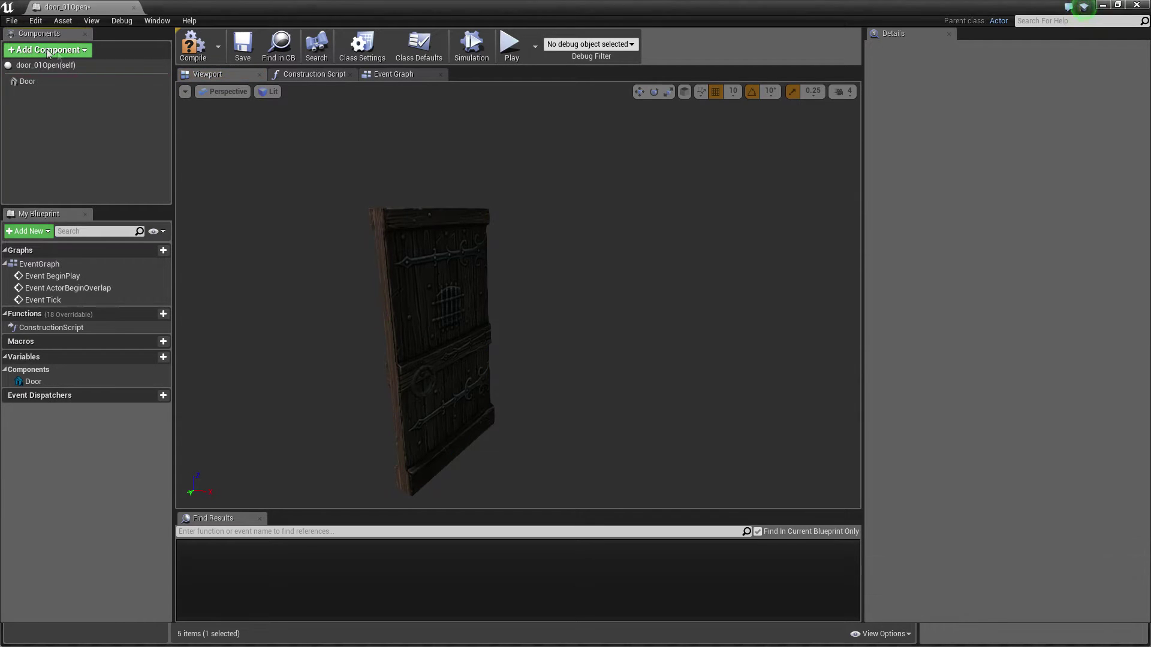
- Add a Scene component and make it the blueprint's root in place of Door
left_click(48, 50)
type("s")
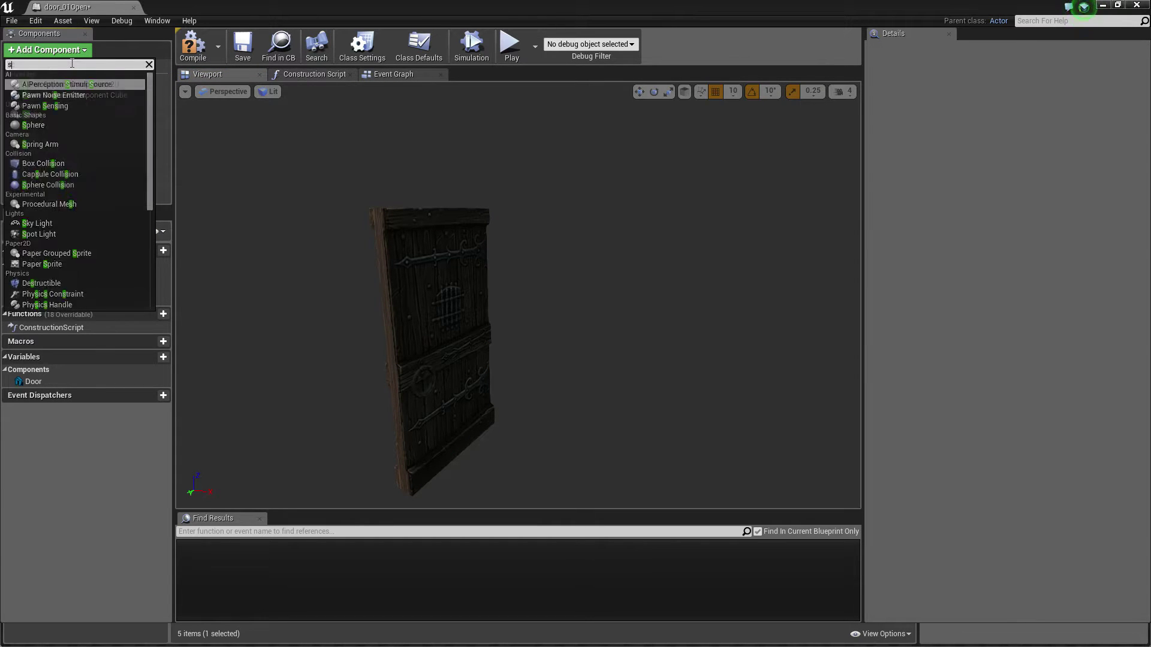
type("cene")
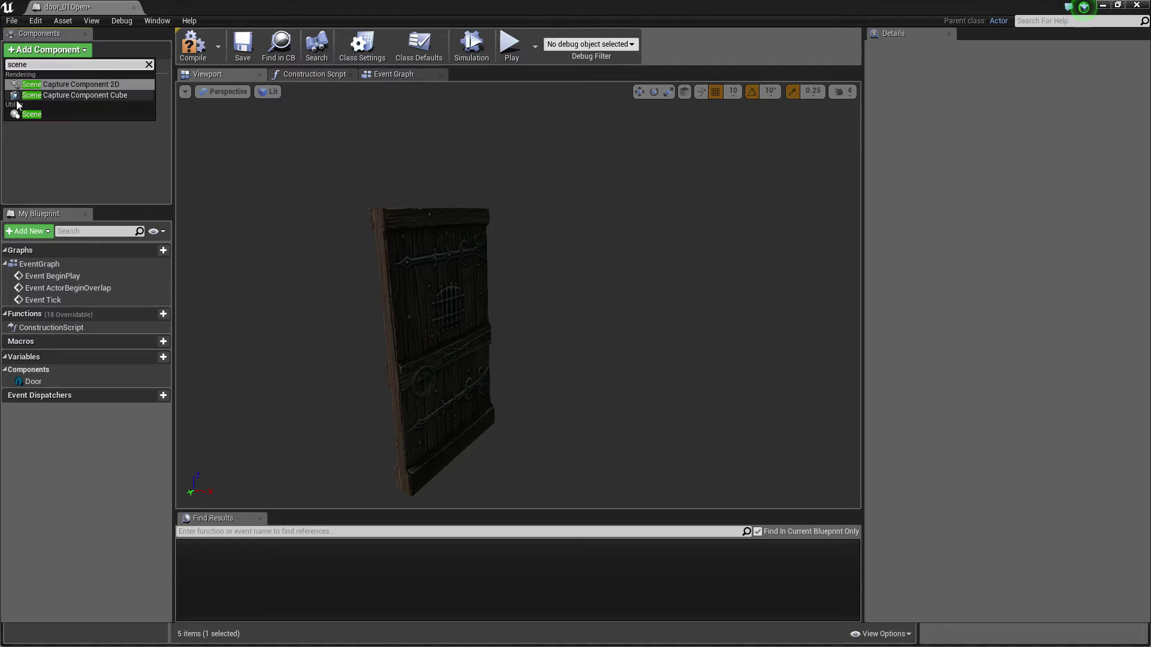
left_click(35, 115)
left_click_drag(35, 94, 28, 82)
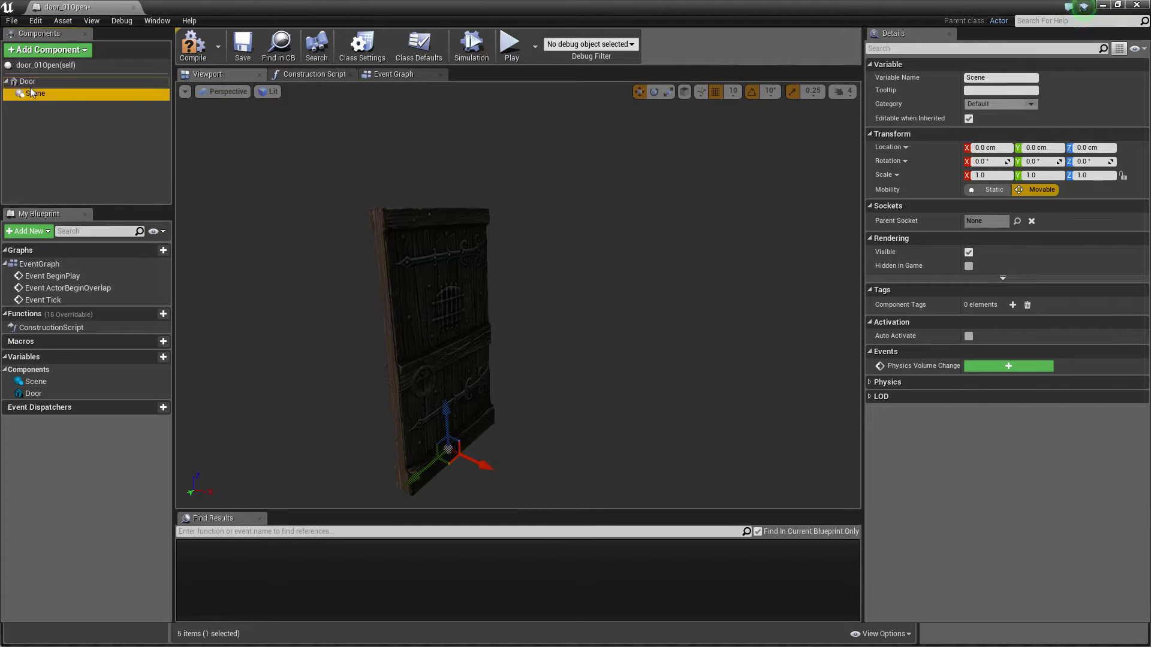
- Add an Arrow component named Base under Scene and attach the Door mesh to it
left_click(47, 132)
left_click(55, 52)
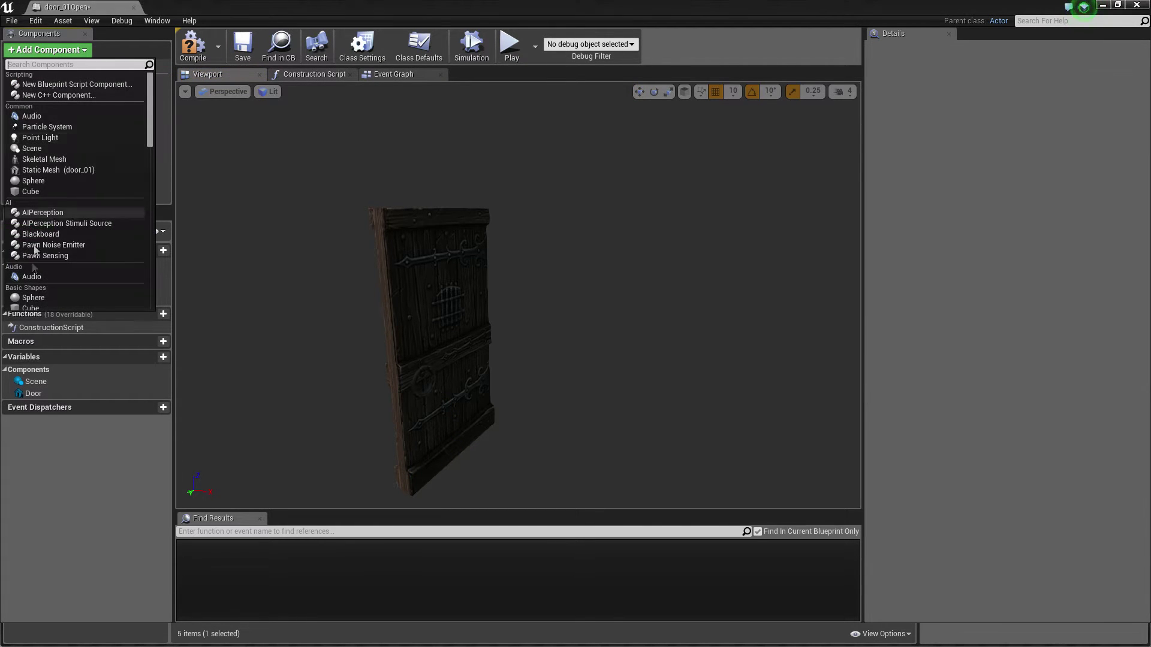
type("arrow")
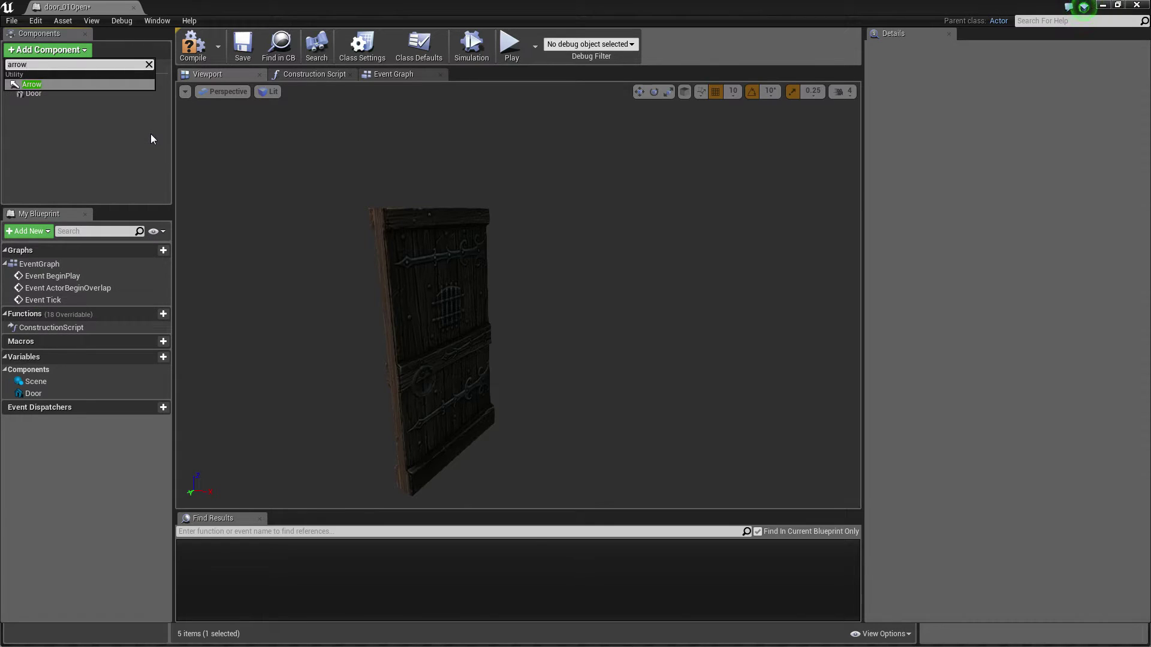
left_click(54, 86)
type("Base")
key("Return")
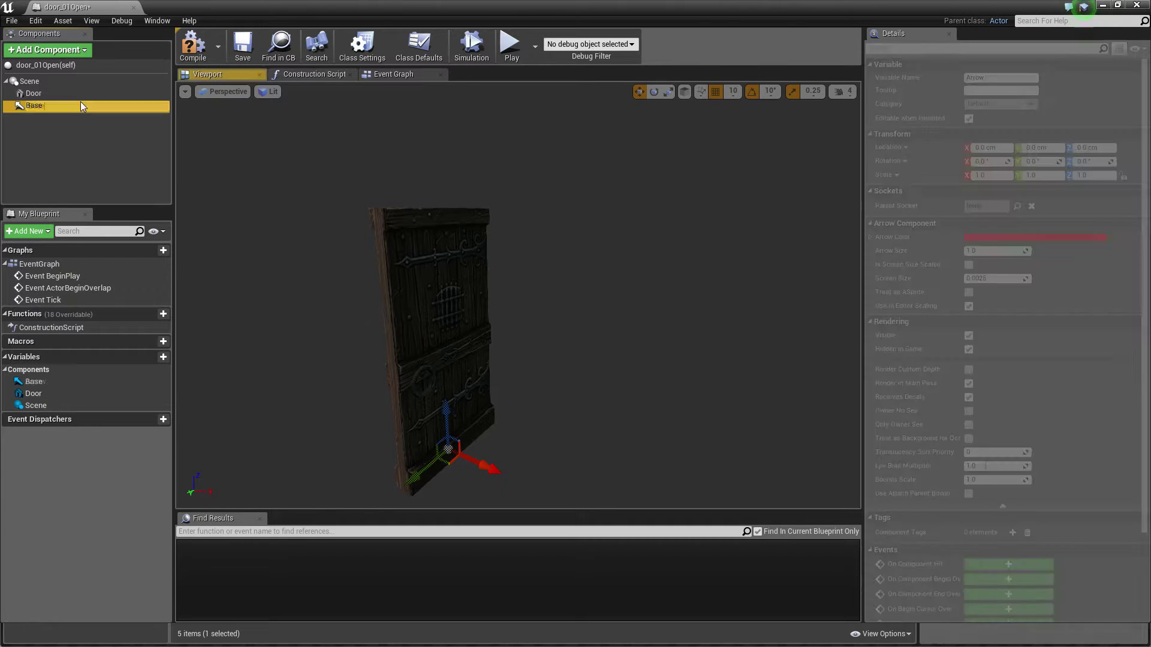
left_click_drag(32, 96, 42, 105)
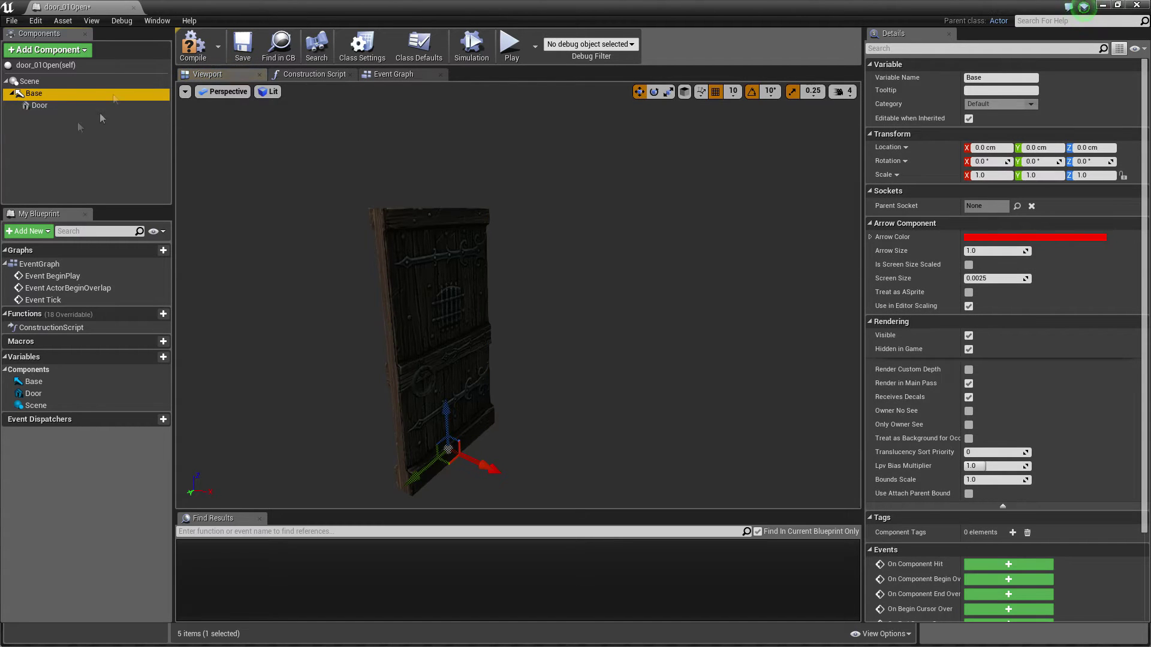
right_click_drag(287, 240, 254, 229)
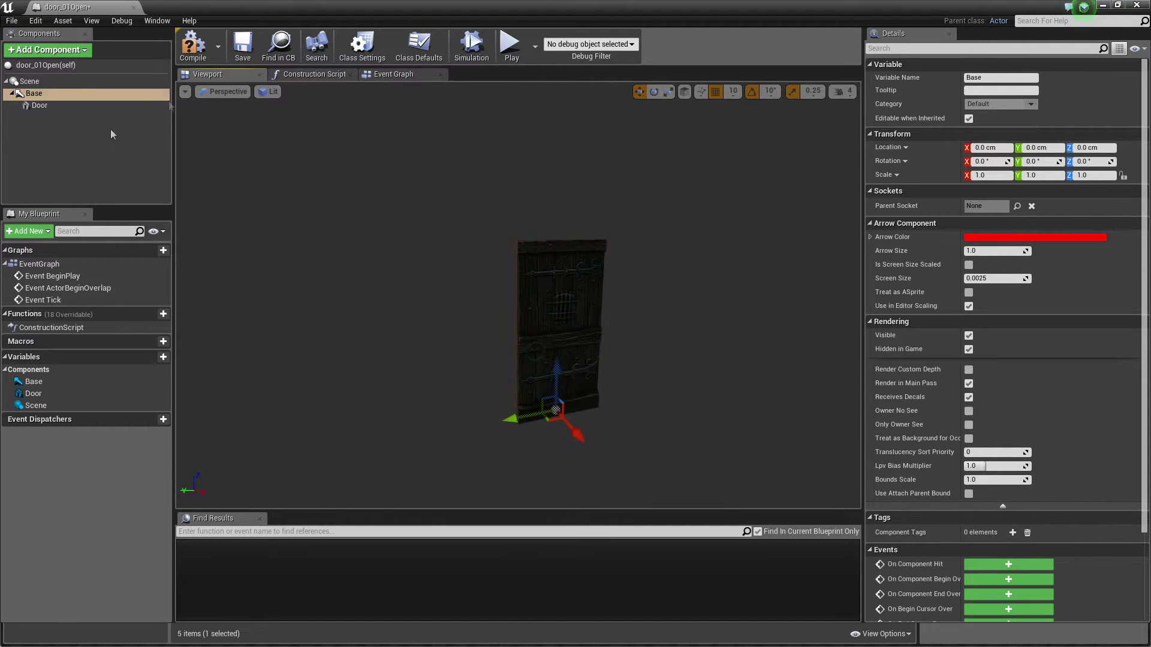
- Add a Sphere Collision component named Trigger under the Scene root
left_click(40, 106)
left_click(157, 149)
left_click(85, 52)
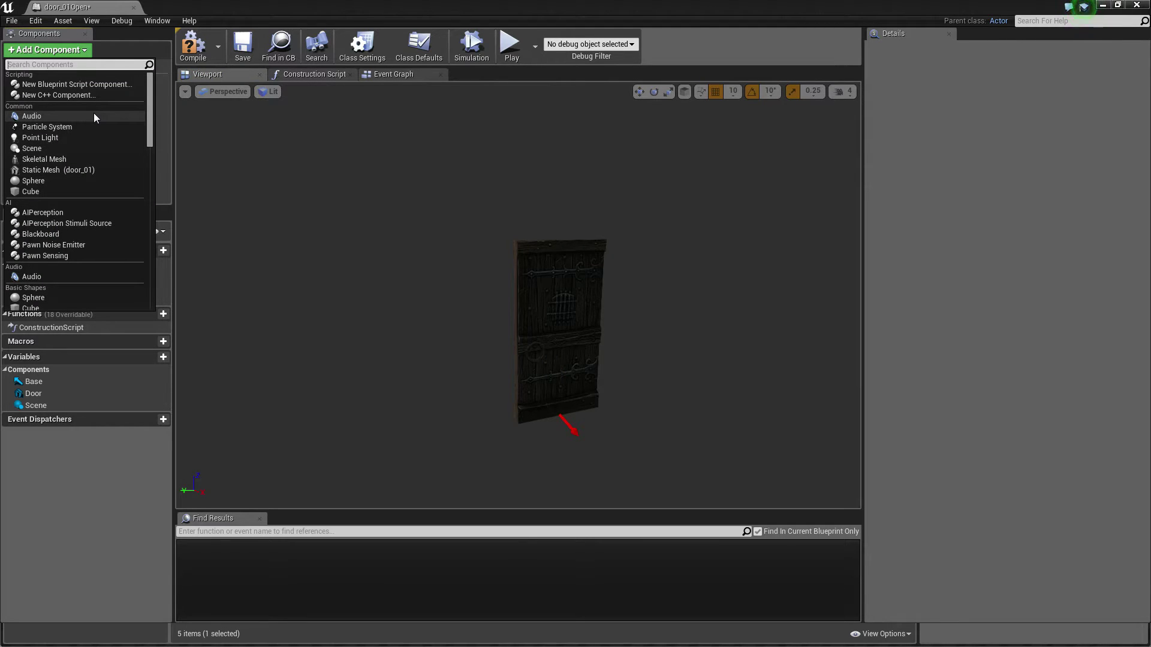
type("sphere")
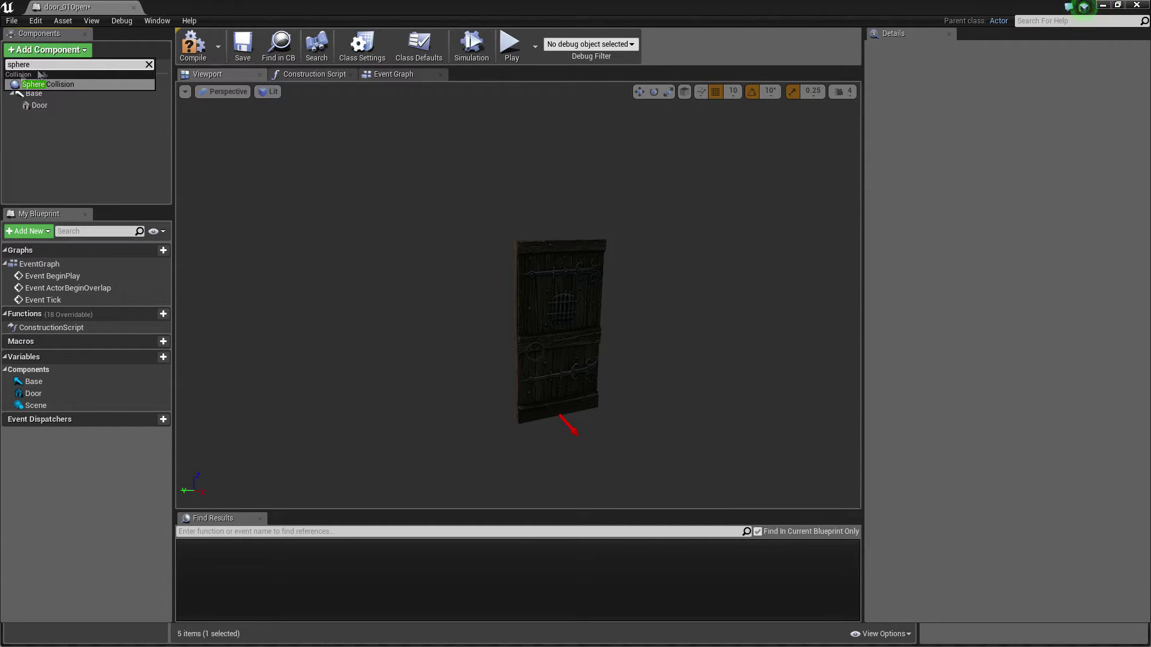
left_click(43, 83)
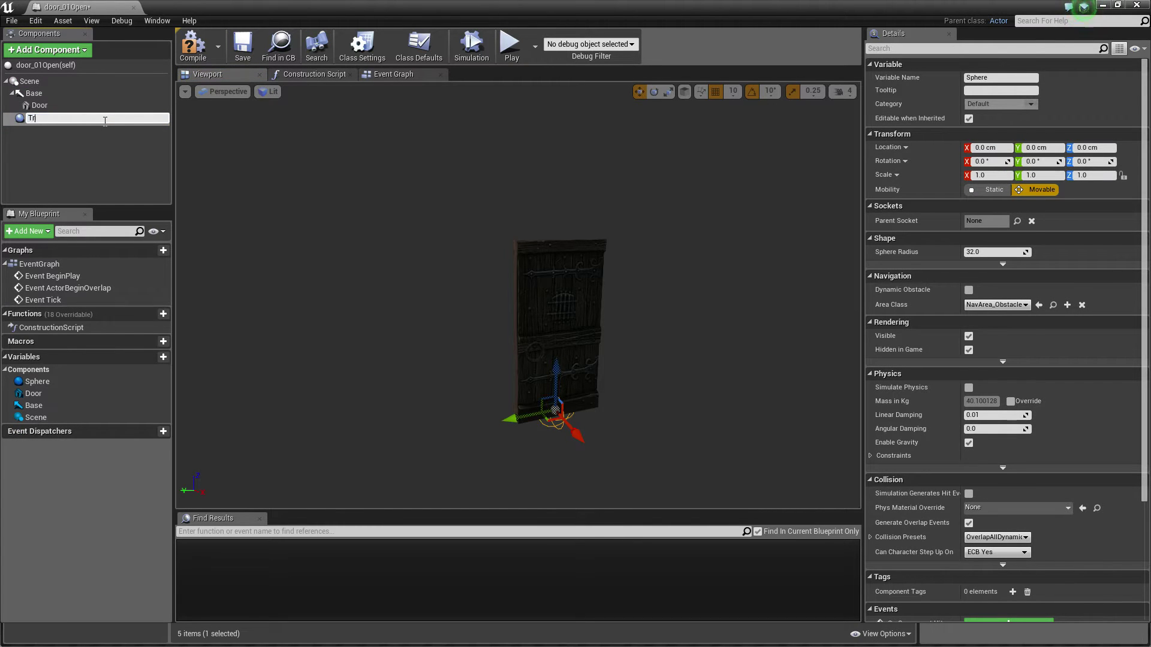
type("Trigger")
key("Return")
- Set the Trigger's sphere radius to 200 and compile the blueprint
key("w")
mouse_move(413, 313)
right_mouse_down()
mouse_move(413, 297)
mouse_move(413, 336)
right_mouse_up()
left_click(1007, 252)
type("2")
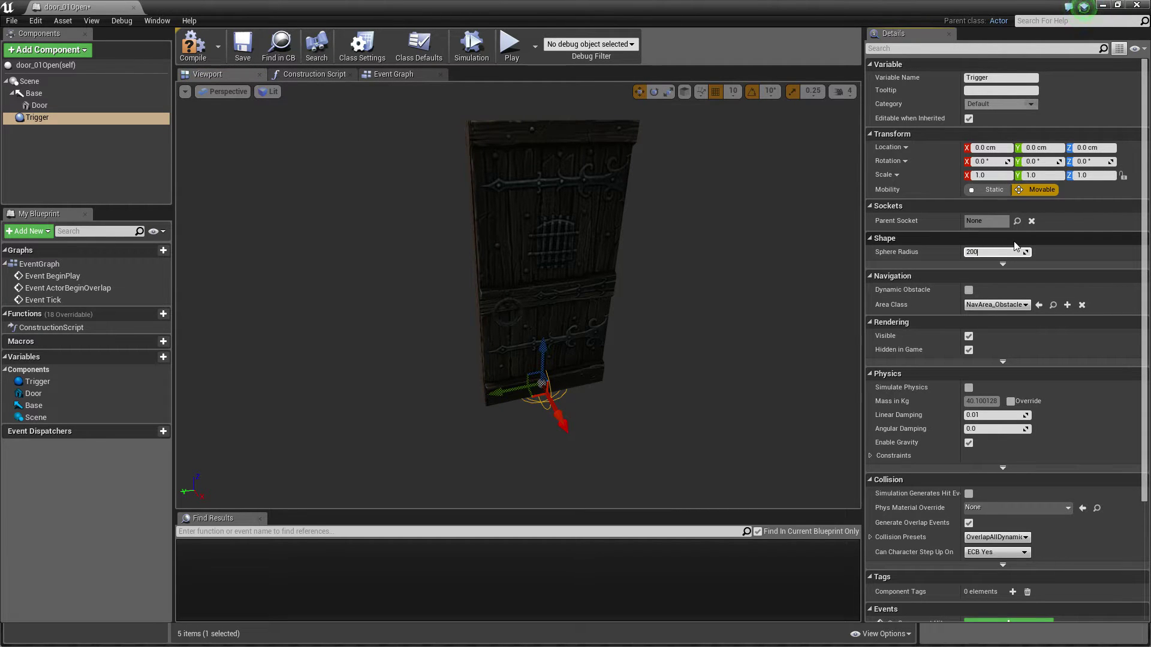
key("Return")
key("d")
right_click_drag(637, 293, 572, 312)
left_click(190, 46)
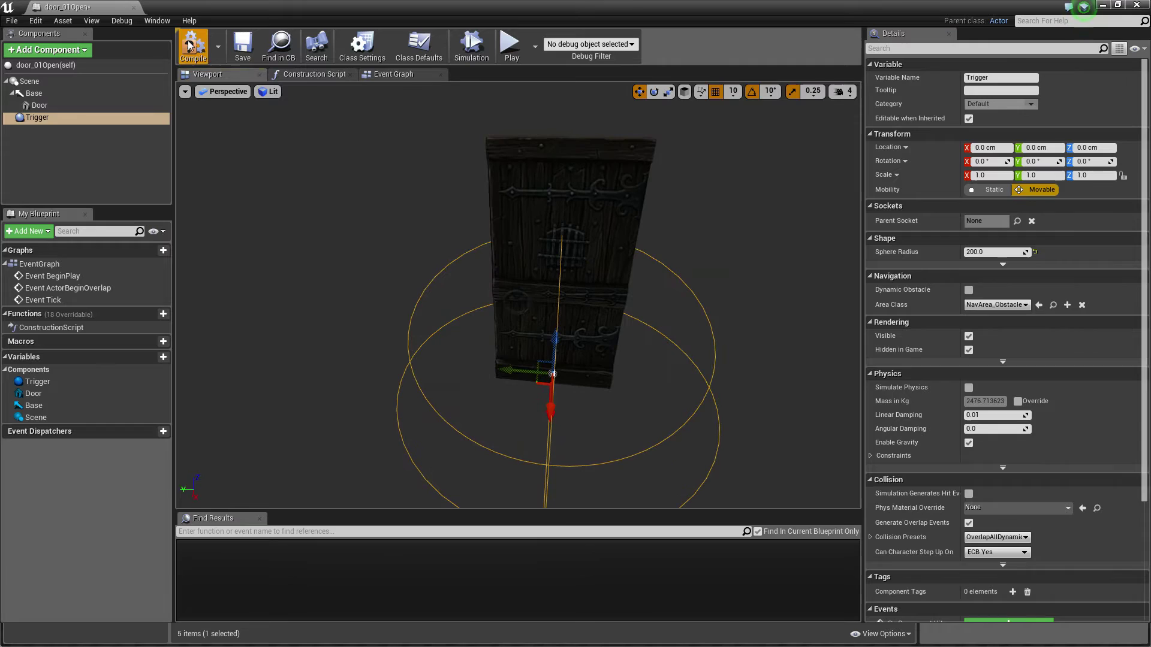
left_click(189, 46)
- Add OnComponentBeginOverlap and OnComponentEndOverlap events for the Trigger component to the event graph
right_click(36, 117)
mouse_move(84, 123)
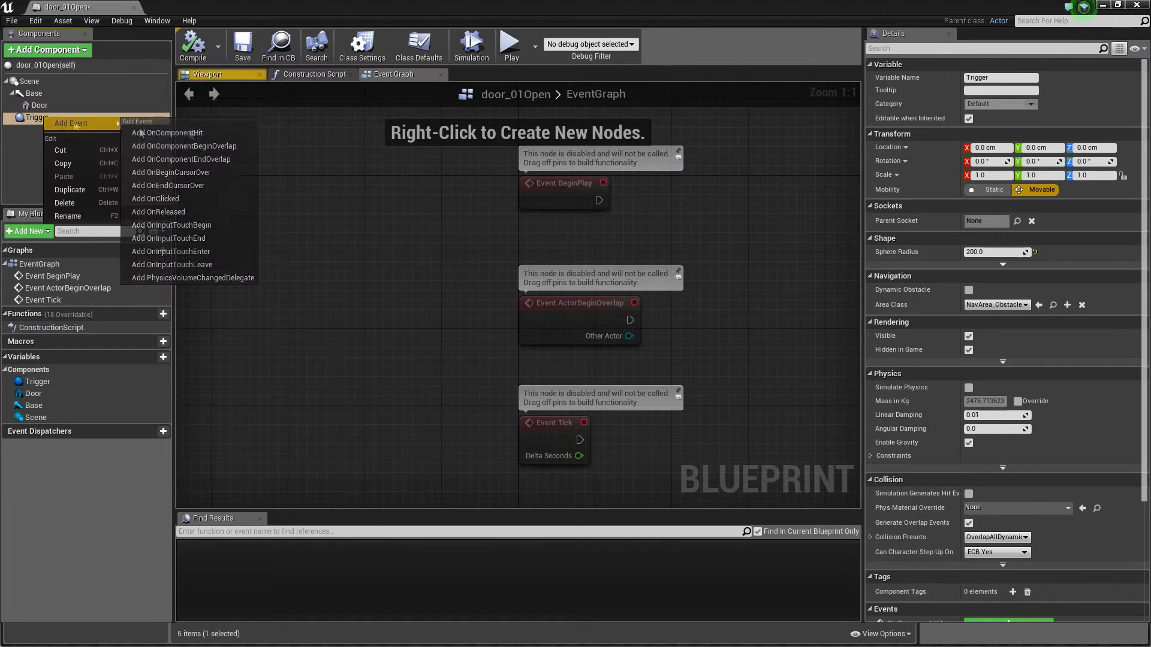
left_click(185, 146)
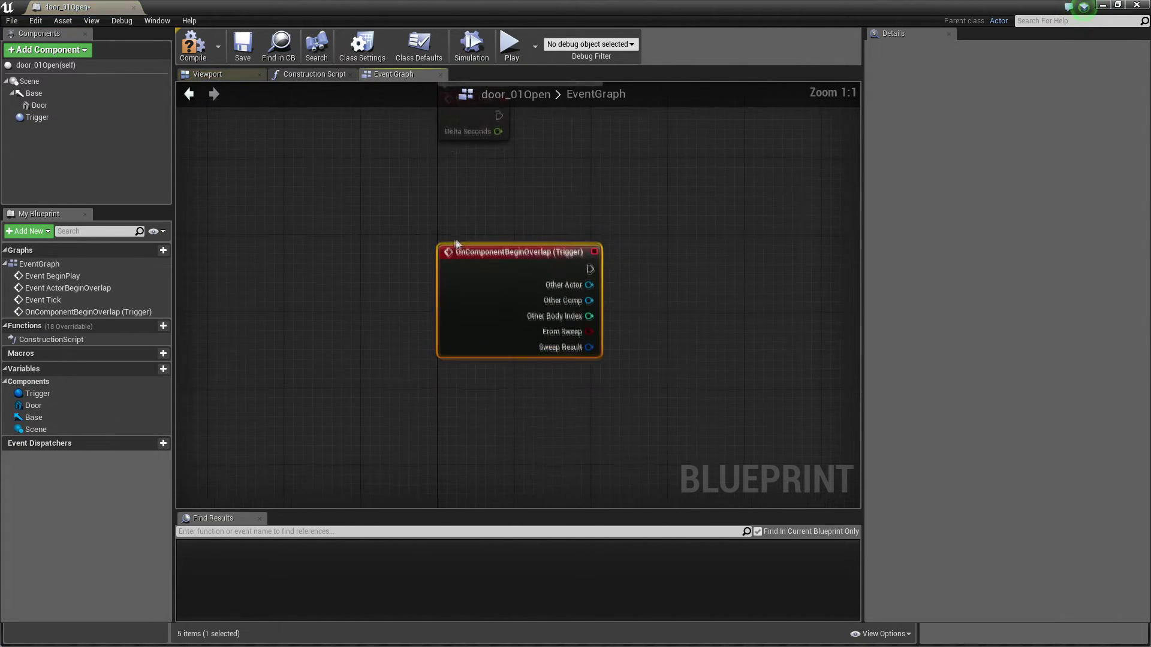
right_click(47, 116)
mouse_move(84, 119)
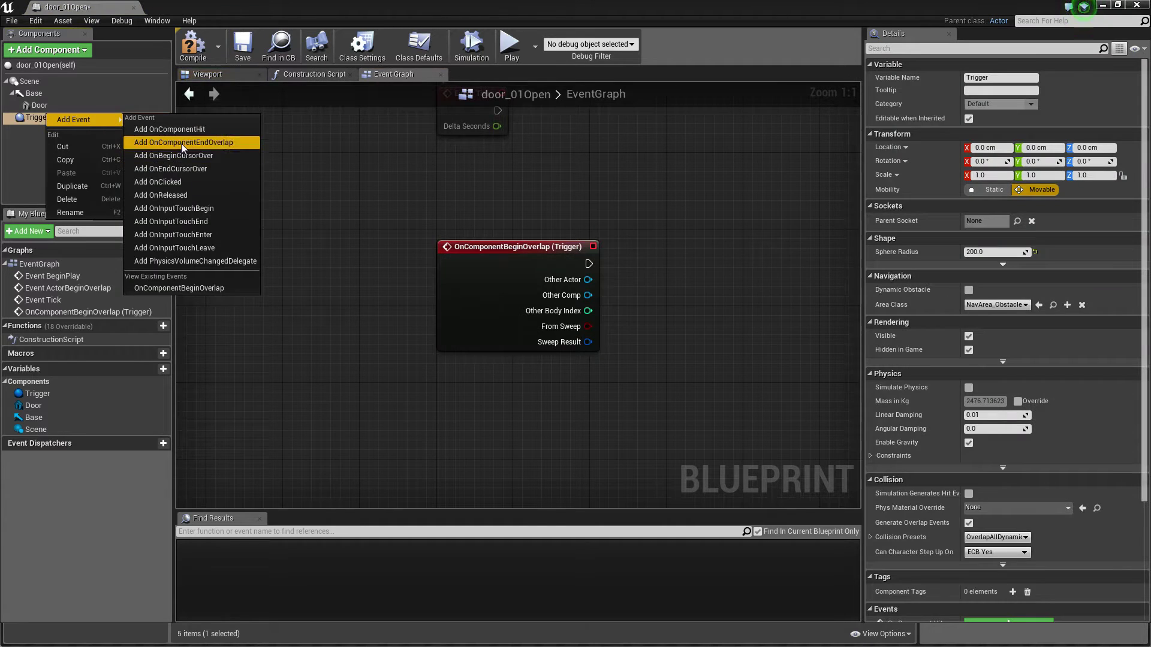
left_click(182, 143)
- Delete the three disabled default event nodes BeginPlay, ActorBeginOverlap and Tick from the event graph
scroll(616, 278, "down", 5)
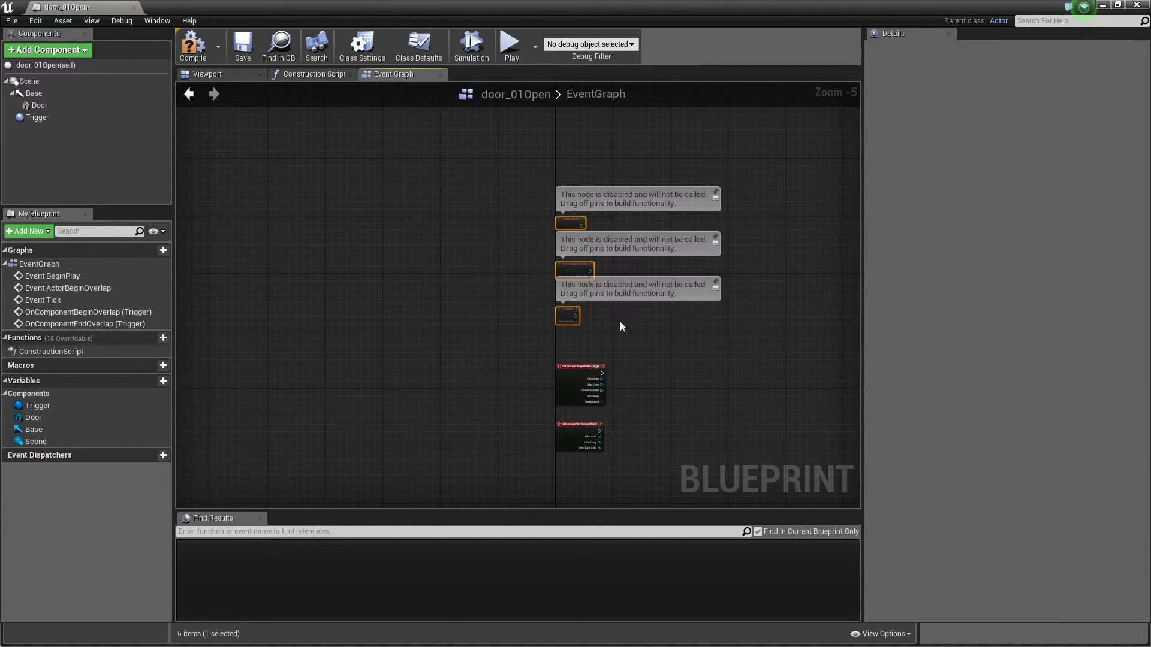
key("Delete")
right_click_drag(554, 316, 608, 183)
scroll(466, 296, "up", 4)
left_click_drag(376, 247, 440, 361)
left_click(689, 295)
right_click_drag(710, 293, 544, 313)
scroll(521, 291, "up", 1)
right_click_drag(477, 272, 571, 324)
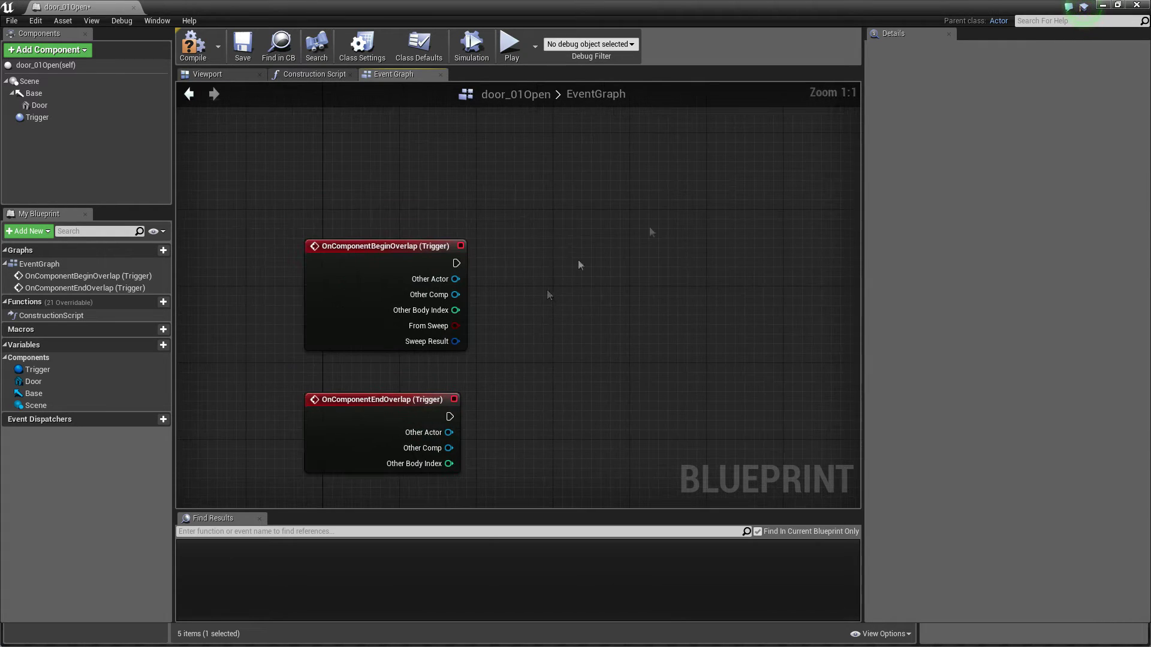
- Add a Timeline node to the event graph and name it opening_door
right_click_drag(722, 257, 537, 269)
right_click(724, 267)
type("time")
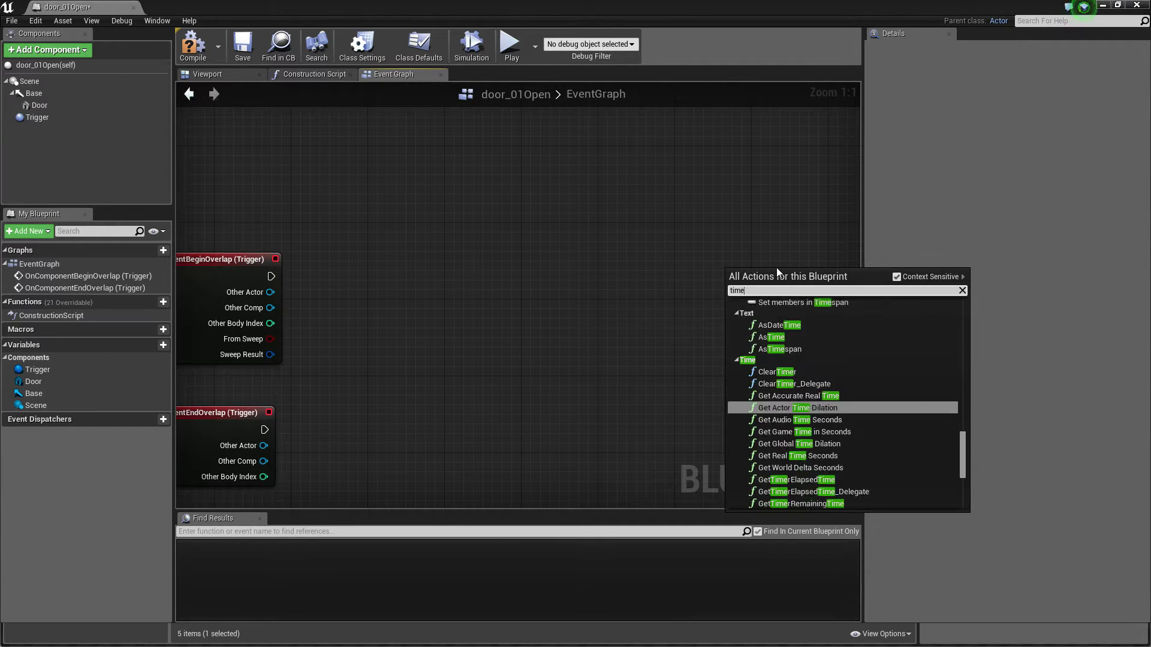
type("line")
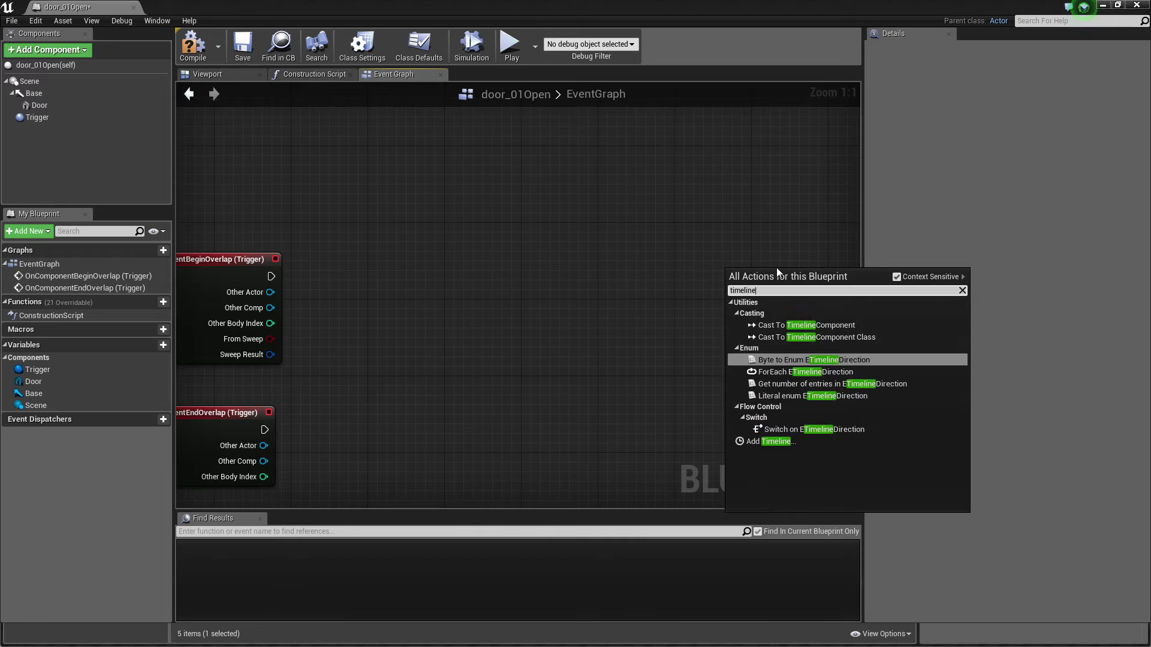
left_click(773, 441)
right_click_drag(800, 270, 621, 264)
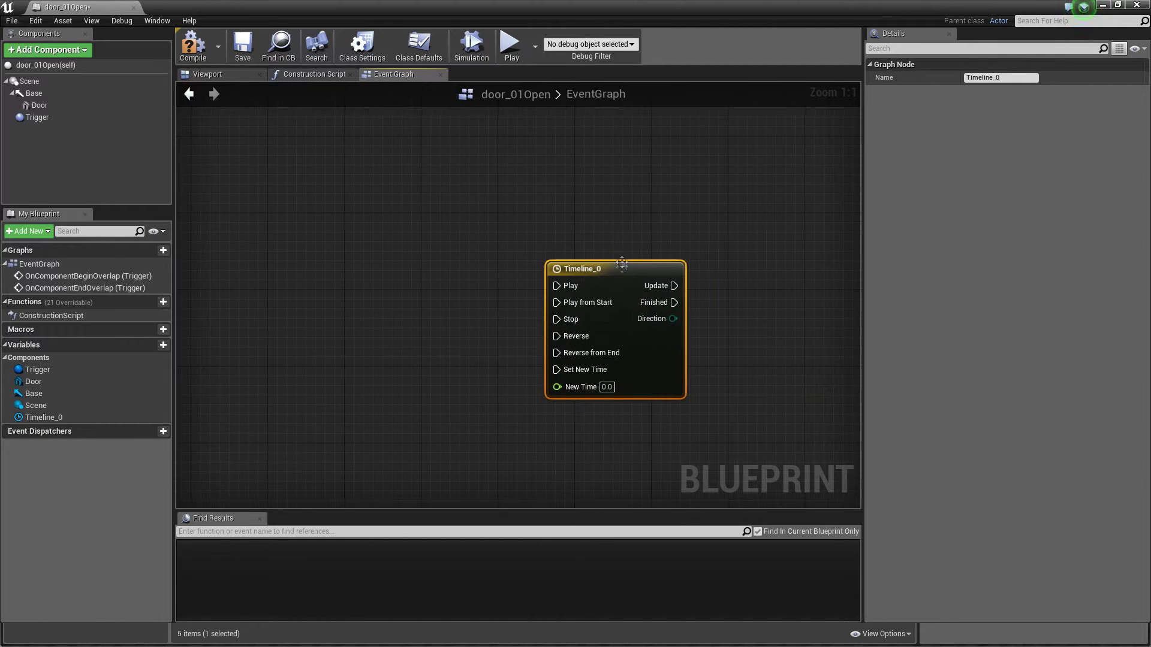
key("F2")
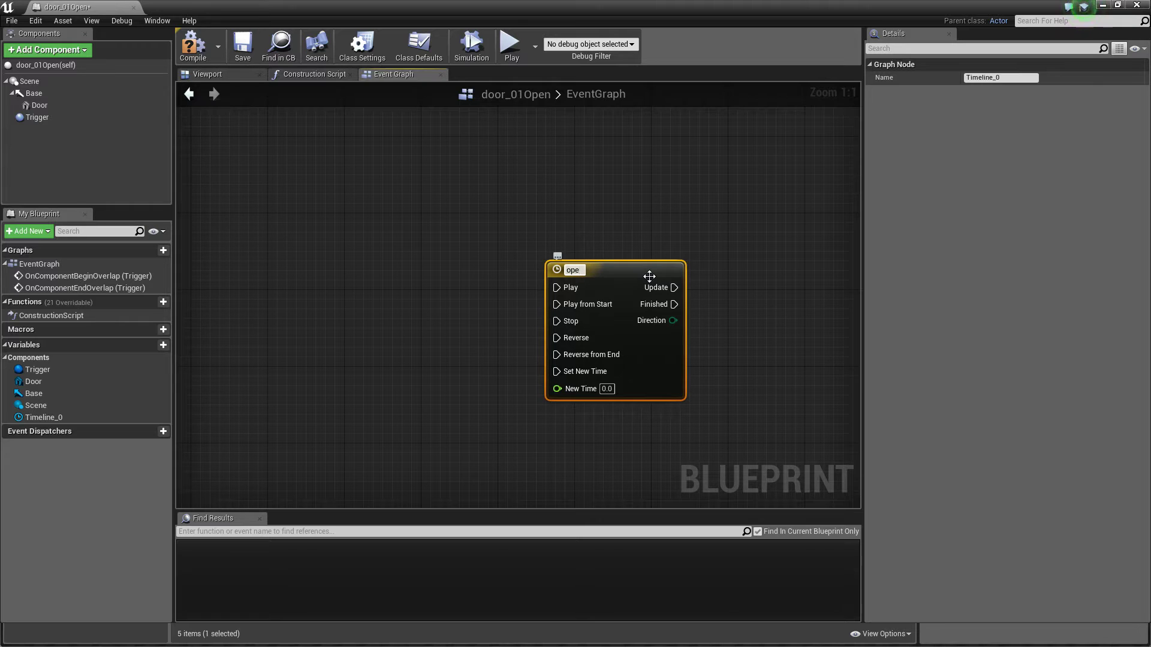
type("opening_door")
key("Return")
right_click_drag(610, 284, 630, 256)
- Add a DoOnce node run by the execution output of OnComponentBeginOverlap and line it up with the event
right_click_drag(324, 269, 516, 255)
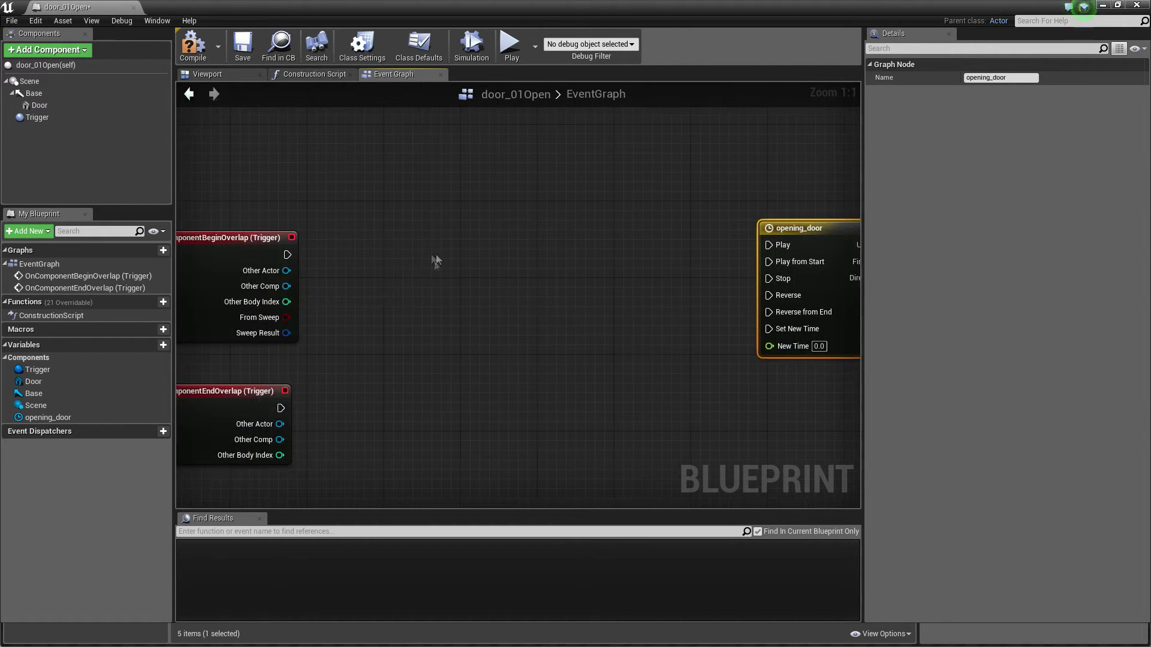
right_click_drag(436, 262, 666, 303)
right_click_drag(436, 373, 385, 345)
right_click_drag(409, 273, 298, 289)
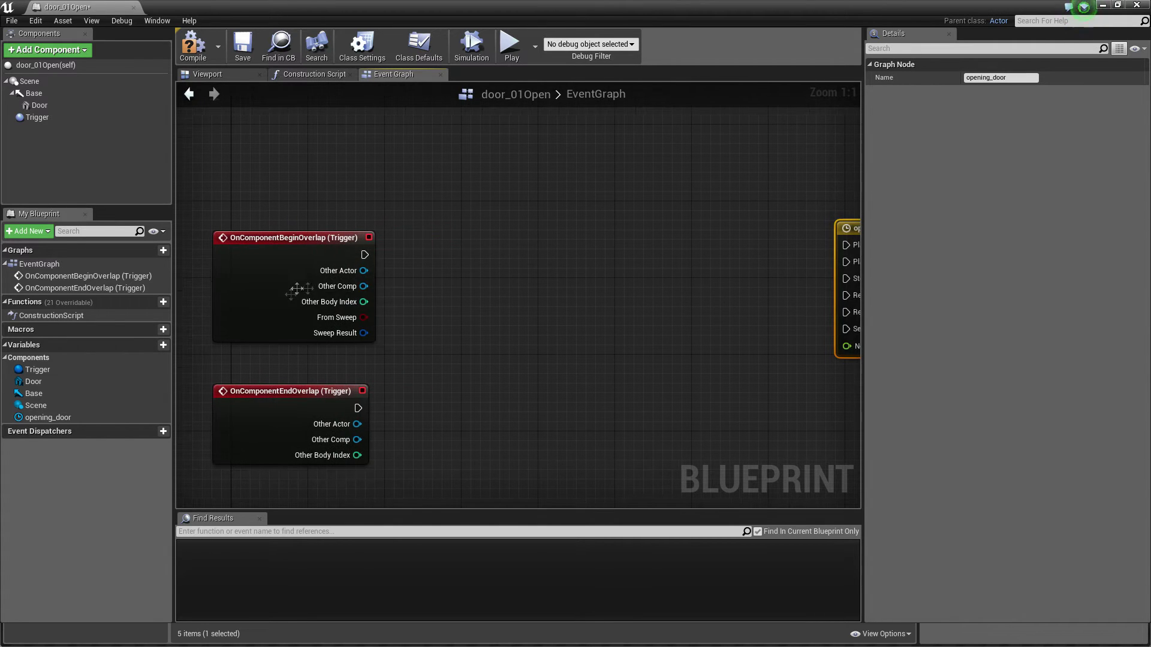
mouse_move(364, 255)
left_mouse_down()
mouse_move(719, 249)
mouse_move(321, 253)
mouse_move(478, 254)
mouse_move(372, 243)
left_mouse_up()
type("do once")
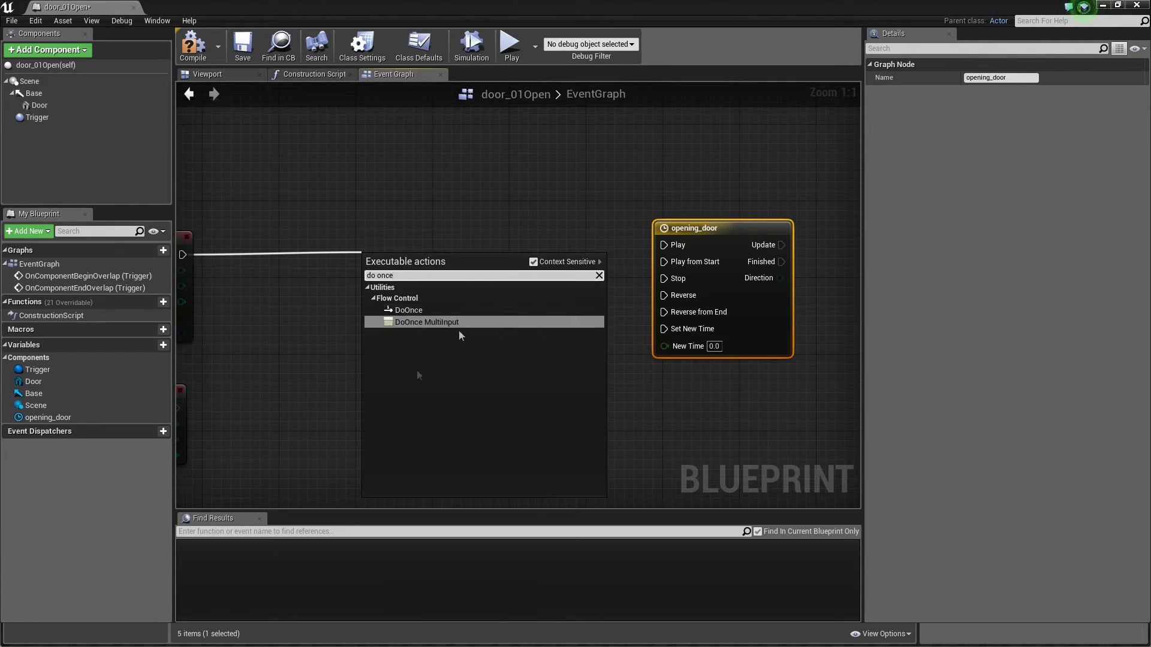
left_click(440, 310)
right_click_drag(408, 221, 480, 230)
left_click_drag(481, 280, 469, 253)
left_click(564, 269)
- Add a Play Sound at Location node run by DoOnce's Completed output and align it with DoOnce
right_click_drag(565, 287, 616, 346)
scroll(616, 346, "down", 2)
left_click_drag(335, 262, 562, 334)
left_click(616, 357)
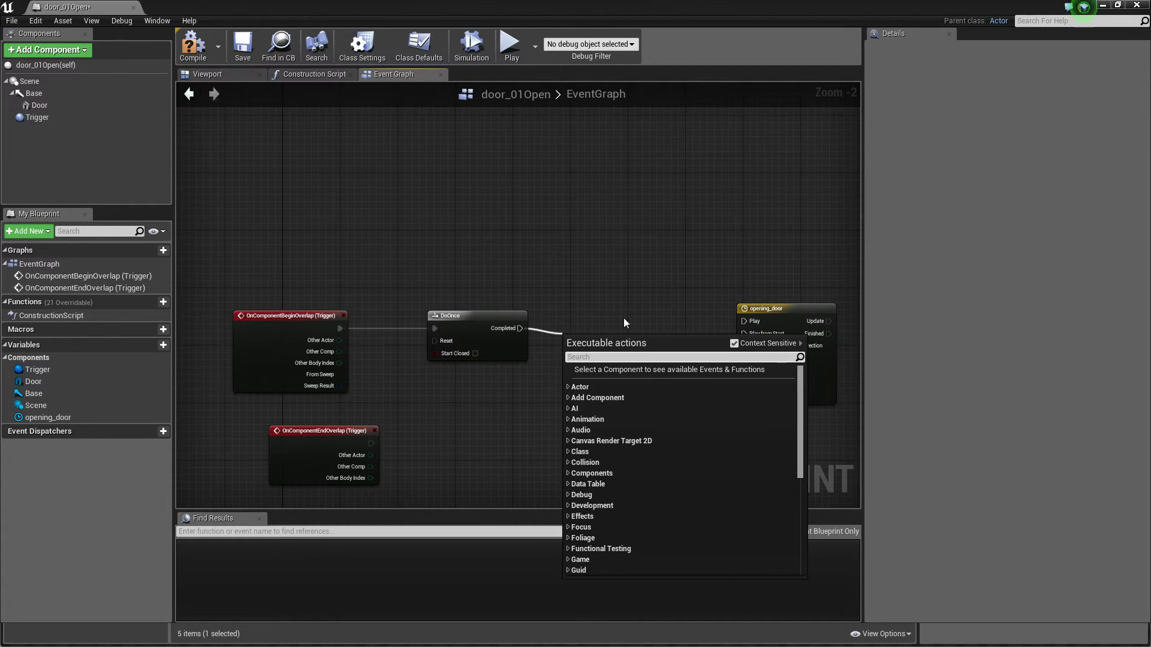
type("play sound")
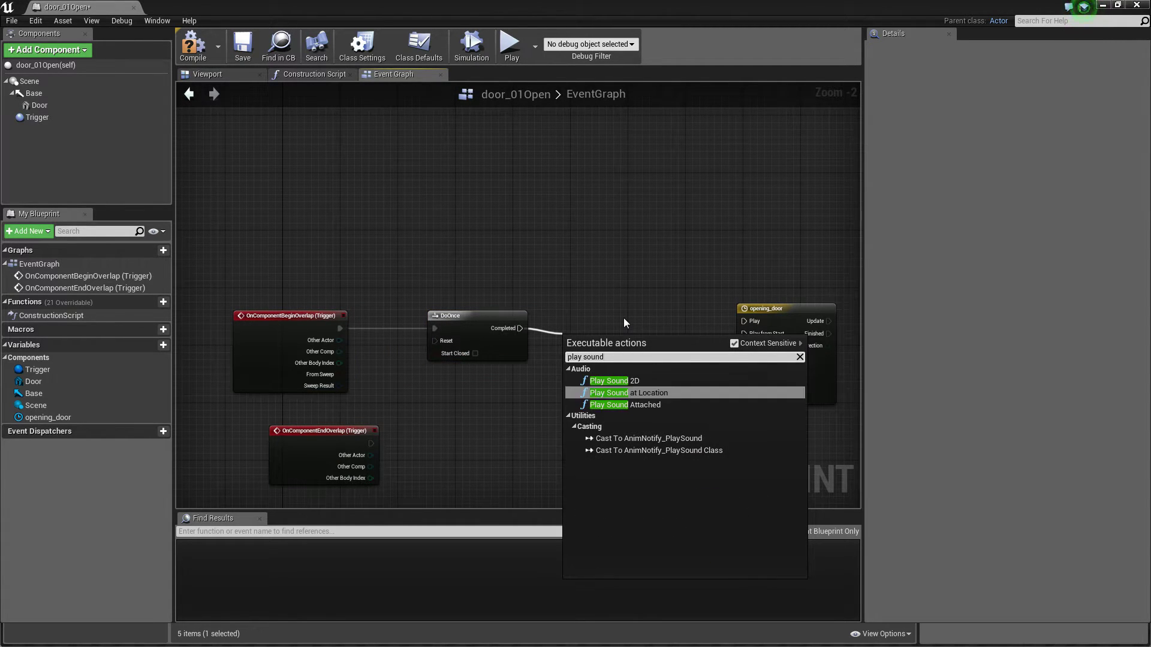
key("Return")
left_click_drag(629, 336, 630, 316)
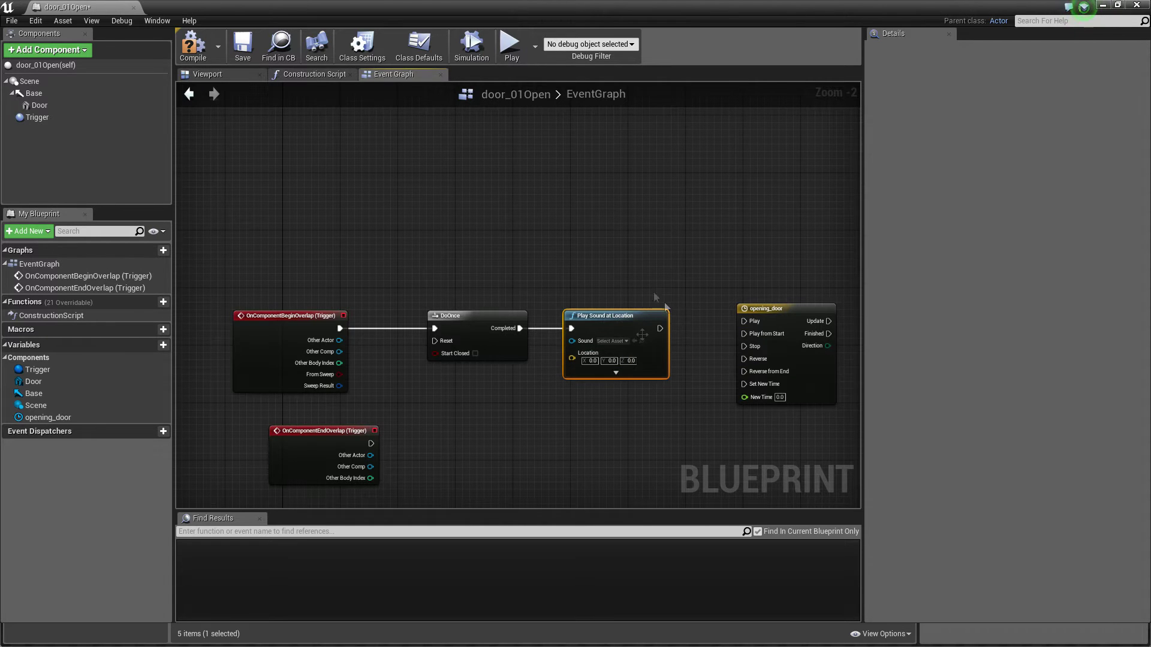
- Connect Play Sound at Location's execution output to opening_door's Play input and align the timeline node with the row
right_click_drag(575, 377, 588, 293)
scroll(586, 289, "up", 2)
right_click_drag(474, 324, 587, 378)
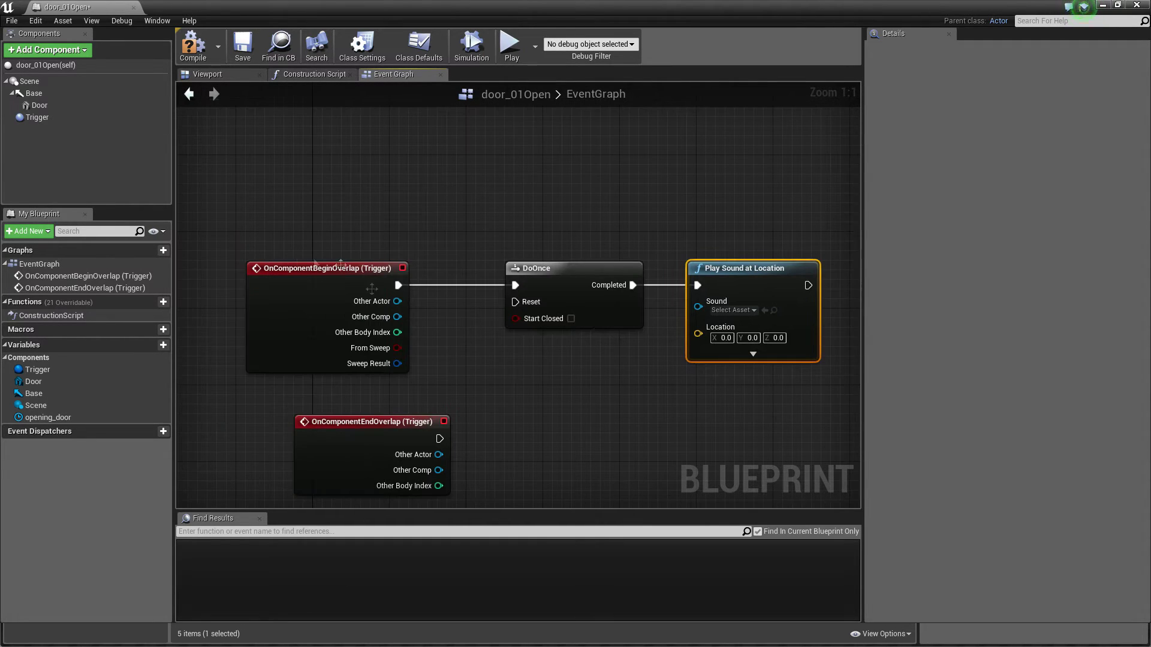
left_click_drag(319, 193, 427, 304)
left_click(683, 202)
right_click_drag(659, 203, 450, 229)
left_click_drag(591, 306, 543, 306)
right_click_drag(560, 309, 570, 308)
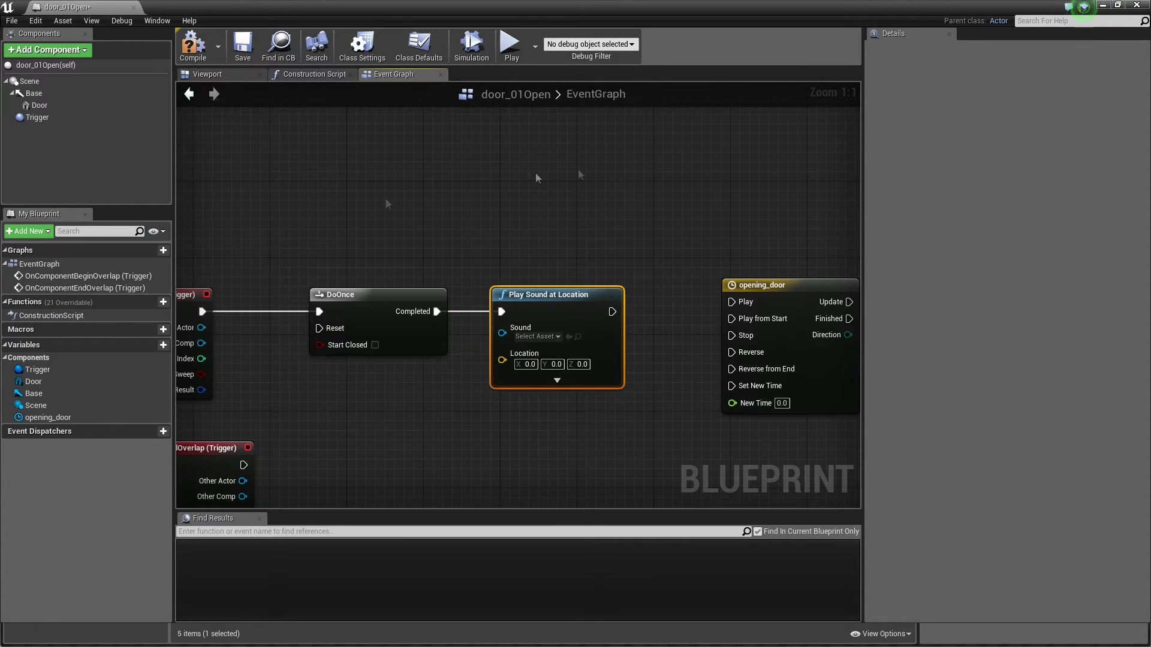
left_click_drag(612, 311, 731, 301)
right_click_drag(678, 387, 598, 378)
left_click_drag(700, 303, 701, 312)
right_click_drag(314, 407, 512, 361)
scroll(512, 361, "down", 2)
left_click(509, 362)
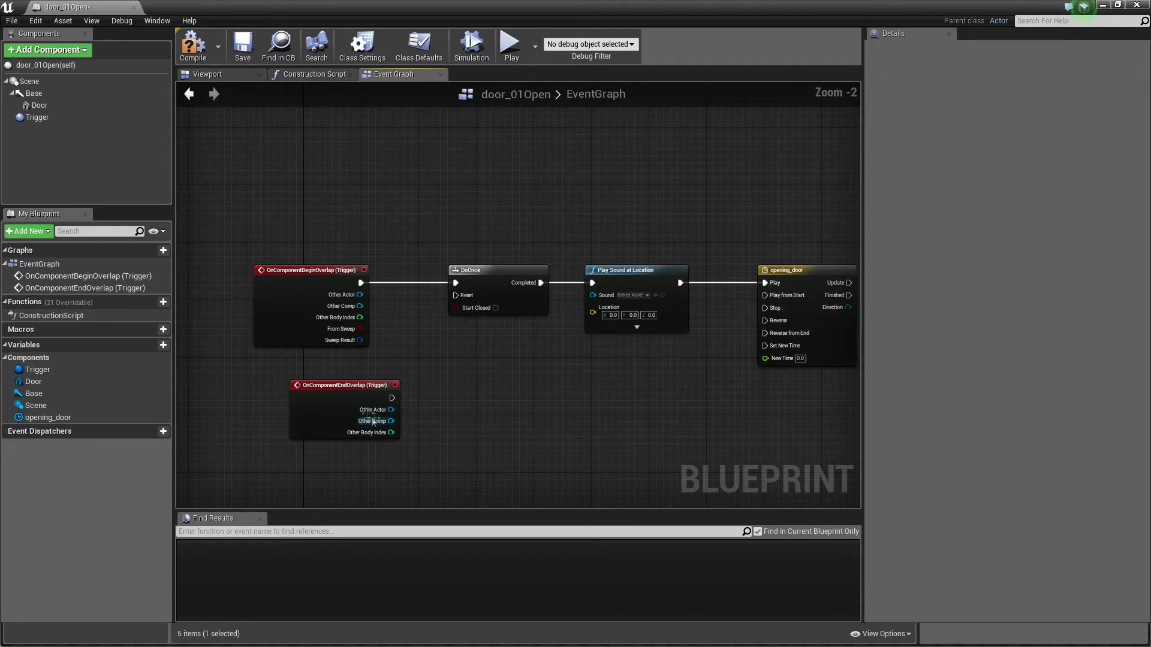
- Move OnComponentEndOverlap beneath the begin-overlap event and add a Sequence node run by its execution output
left_click_drag(372, 421, 311, 409)
scroll(346, 424, "up", 2)
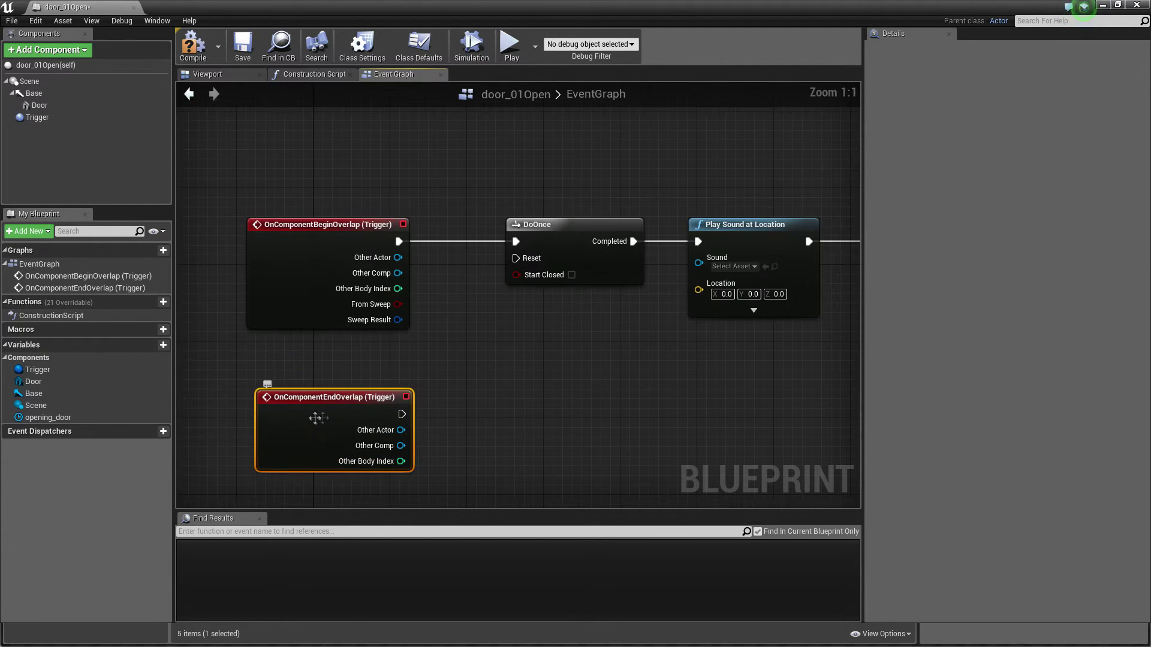
left_click_drag(413, 420, 496, 392)
type("sequence")
key("Return")
right_click_drag(497, 392, 428, 395)
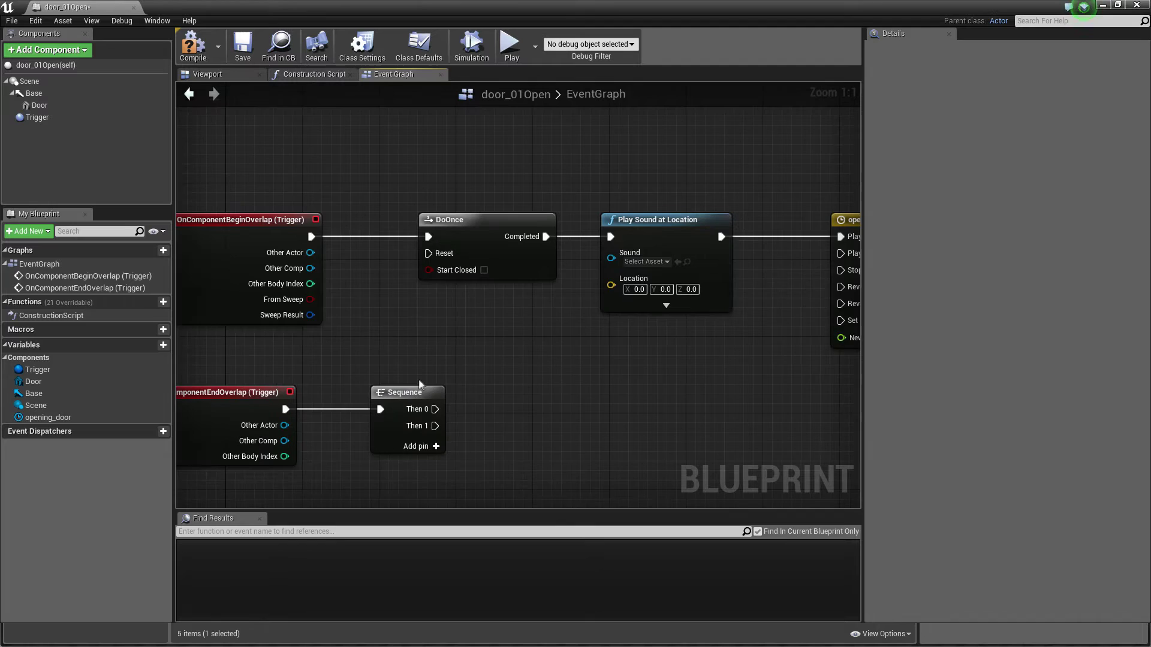
- Connect the Sequence's Then 0 to DoOnce's Reset and Then 1 to opening_door's Reverse
left_click_drag(436, 409, 428, 252)
right_click_drag(471, 437, 317, 432)
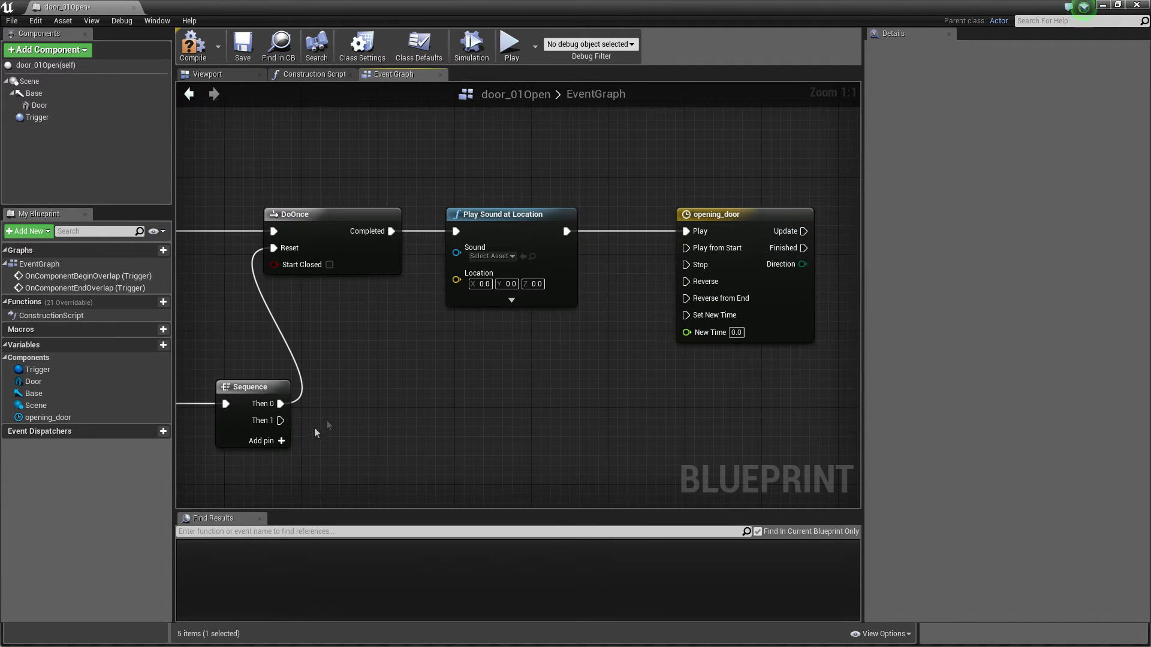
left_click_drag(281, 421, 685, 281)
right_click_drag(533, 380, 476, 443)
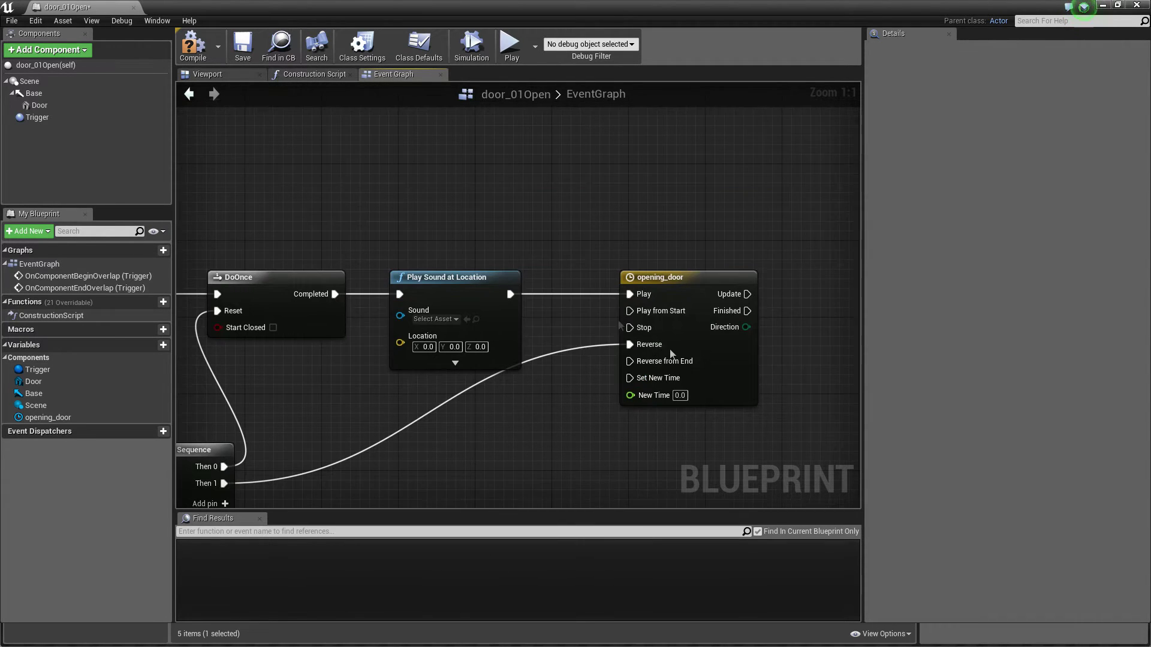
right_click_drag(724, 369, 573, 375)
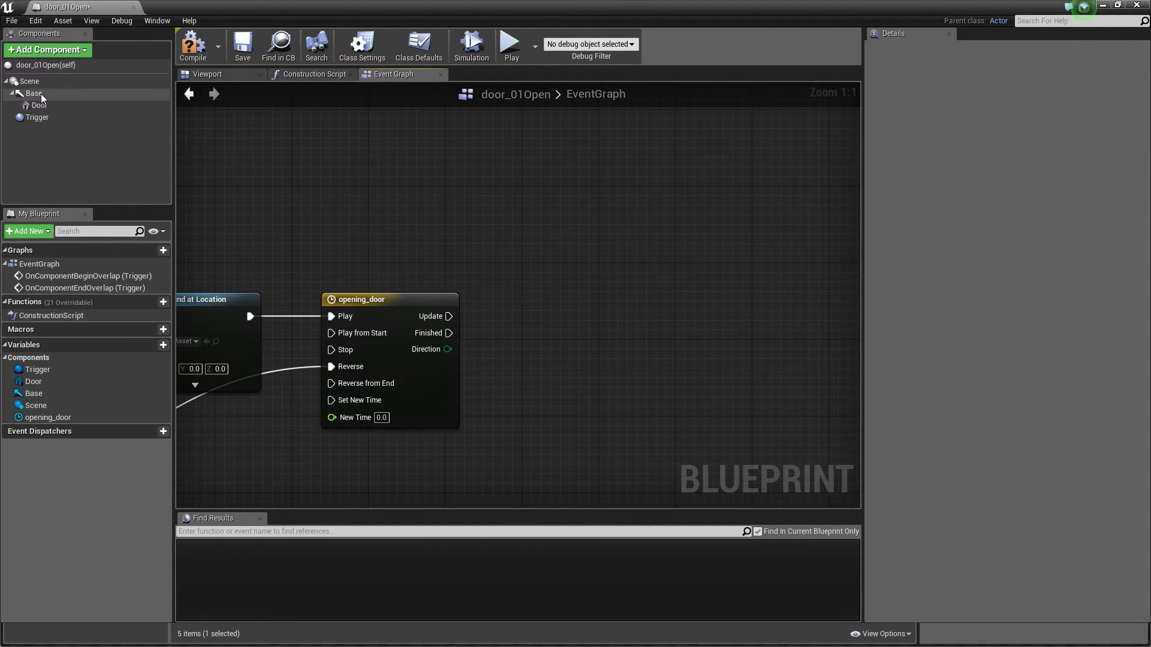
- Add a Base reference to the event graph with a SetRelativeRotation node targeting it
left_click_drag(40, 94, 650, 286)
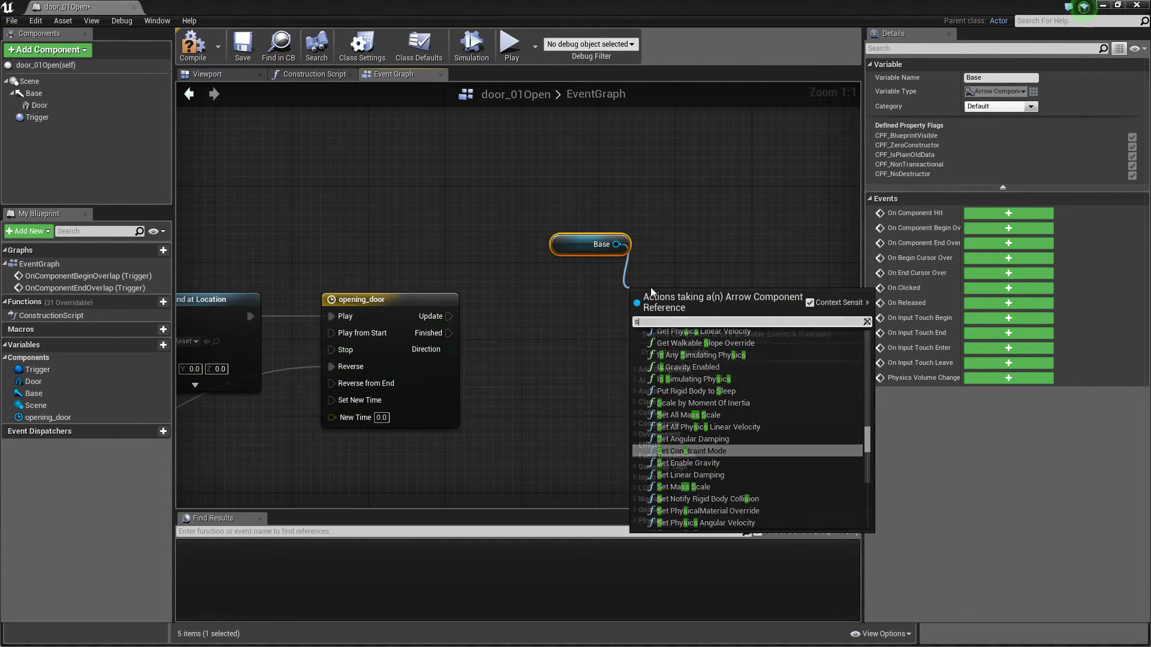
type("set rotat")
key("Up")
key("Up")
key("Up")
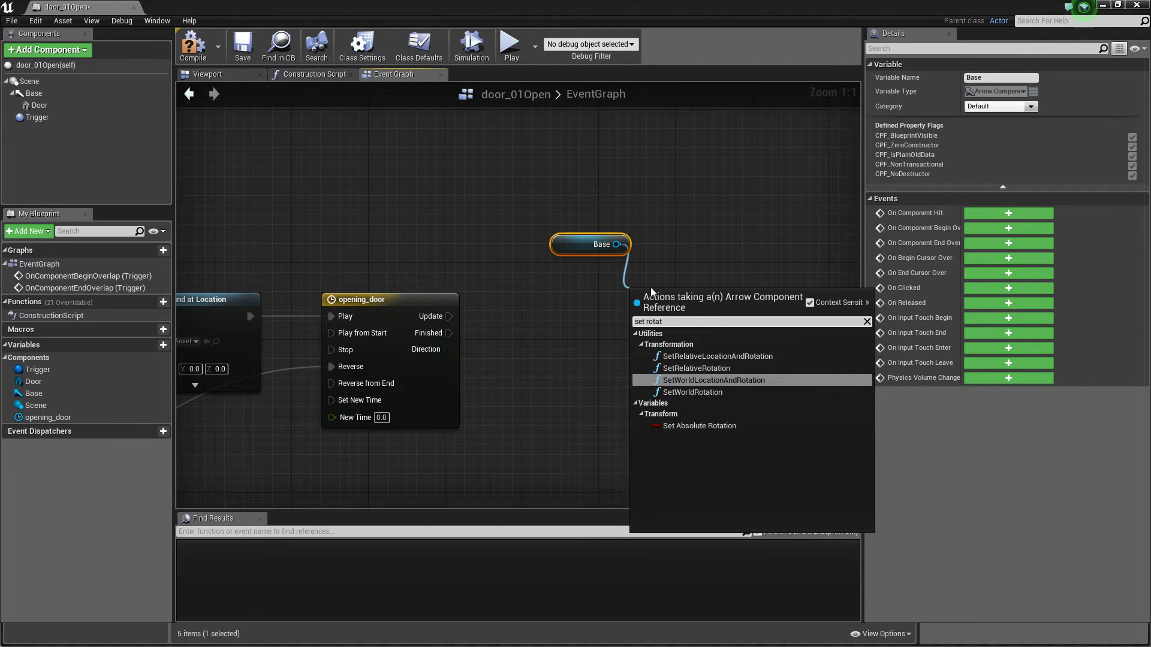
key("Return")
- Split SetRelativeRotation's New Rotation input into separate pitch, yaw and roll pins and line the node up with opening_door
right_click(660, 374)
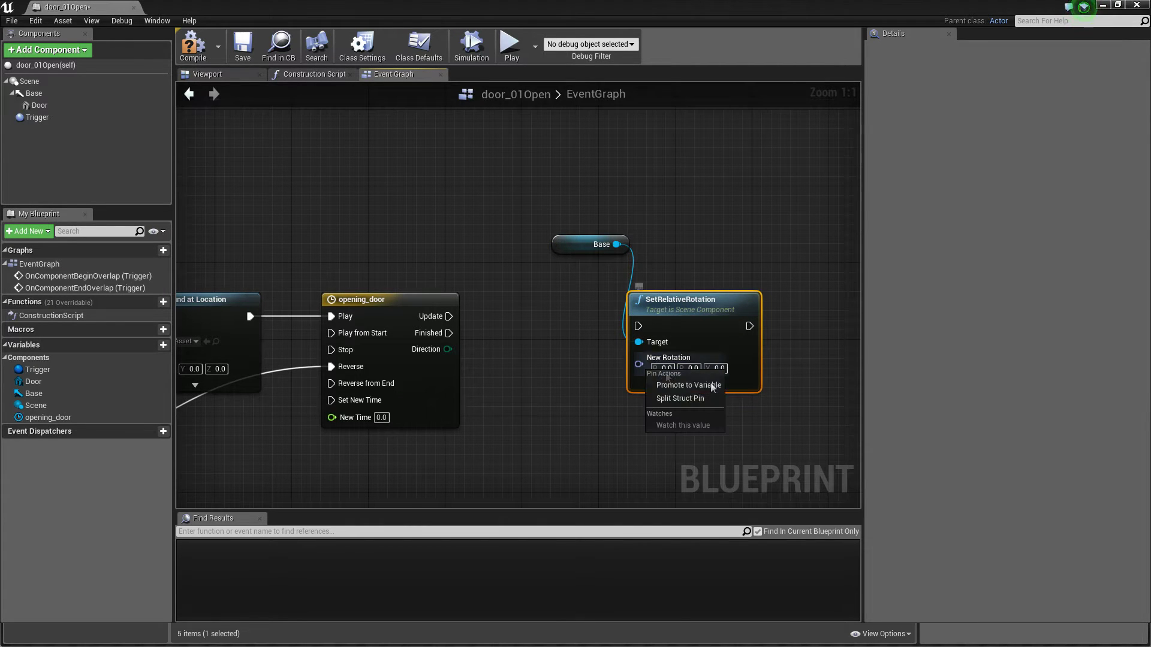
left_click(685, 384)
left_click_drag(696, 307, 706, 298)
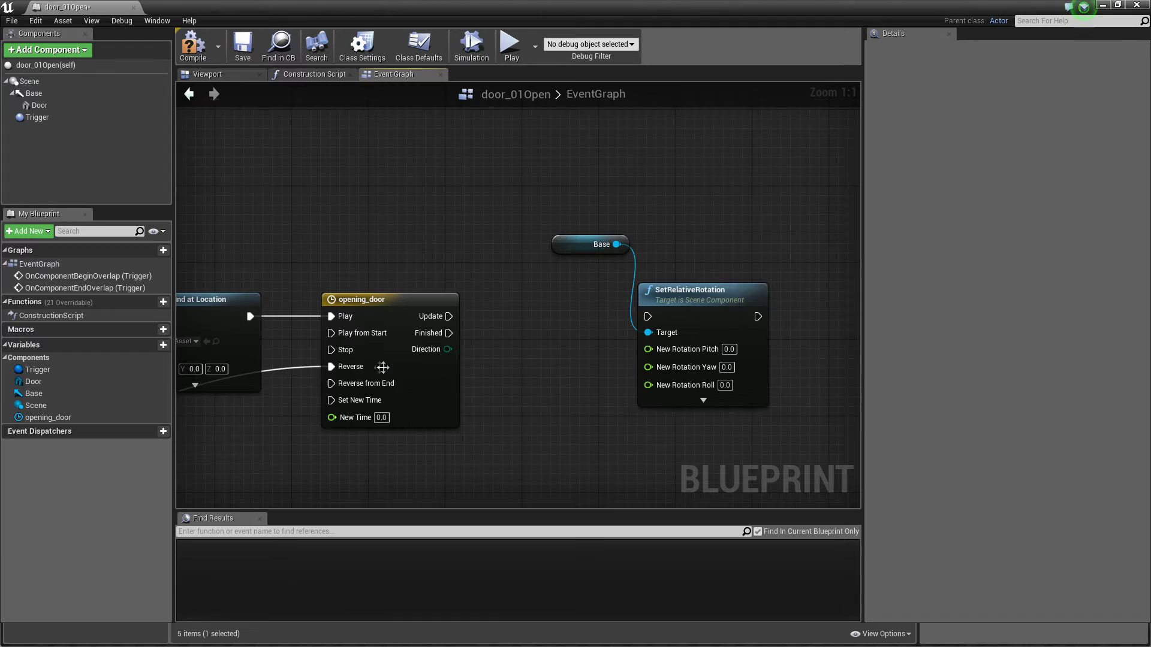
- Open the opening_door timeline for editing and add a float track to it
left_click(396, 299)
right_click_drag(400, 294, 502, 304)
double_click(507, 325)
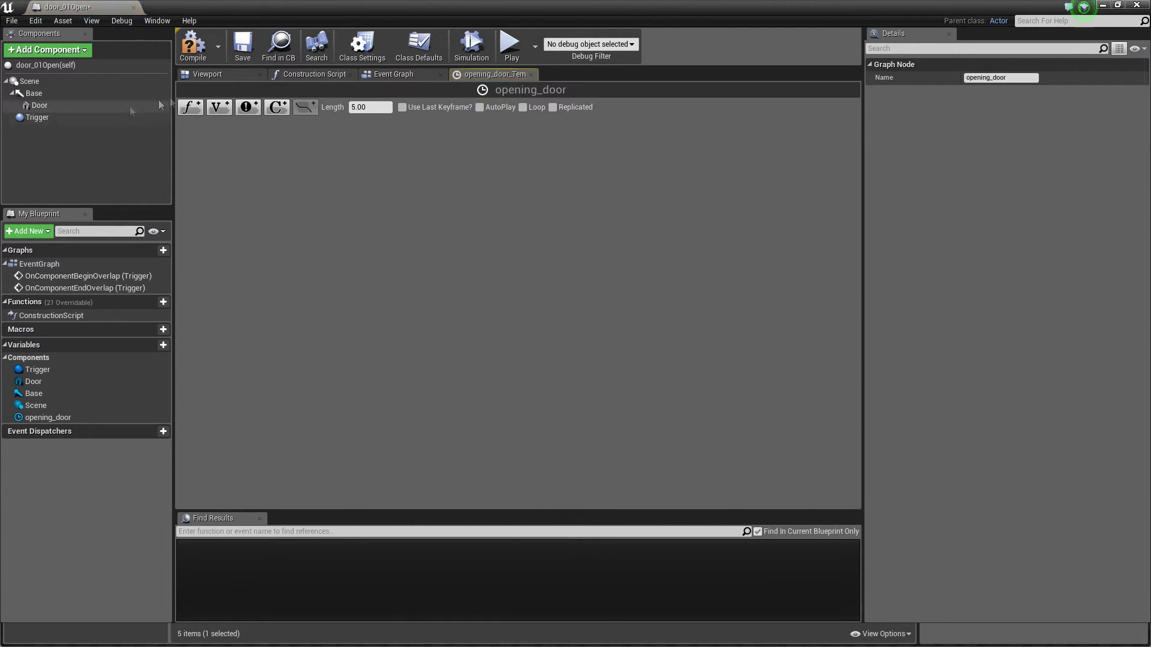
left_click(190, 107)
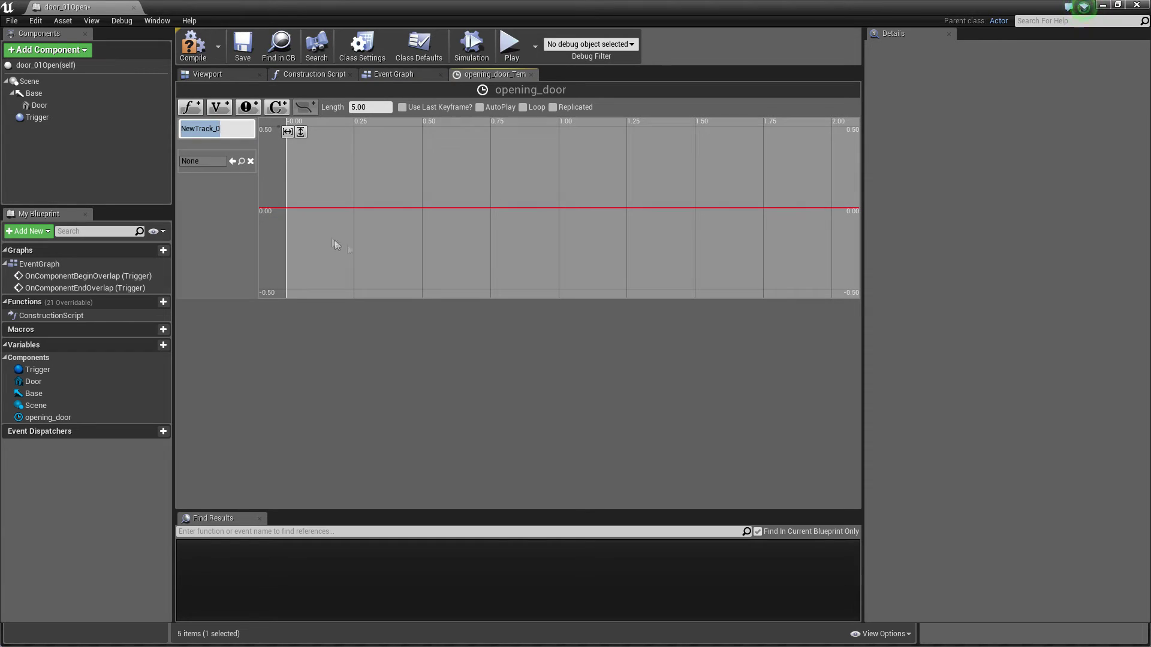
- Add a key to the float track at time 0 with value 0
left_click(315, 206, "shift")
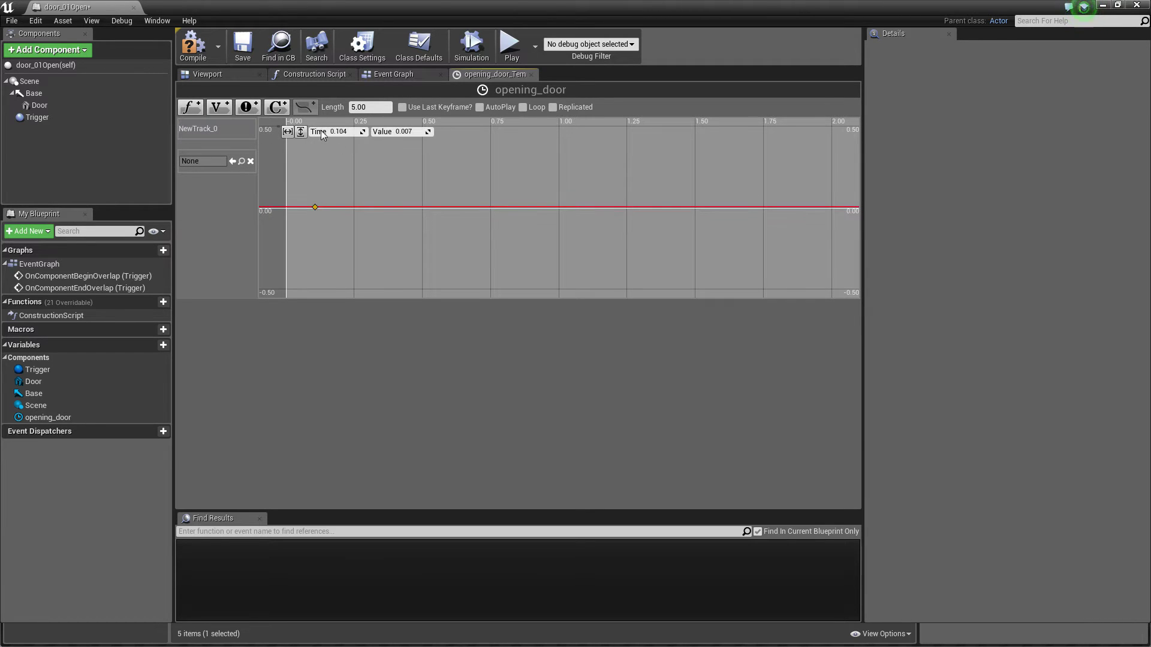
left_click(315, 207)
left_click(337, 131)
type("0")
key("Tab")
type("0")
key("Return")
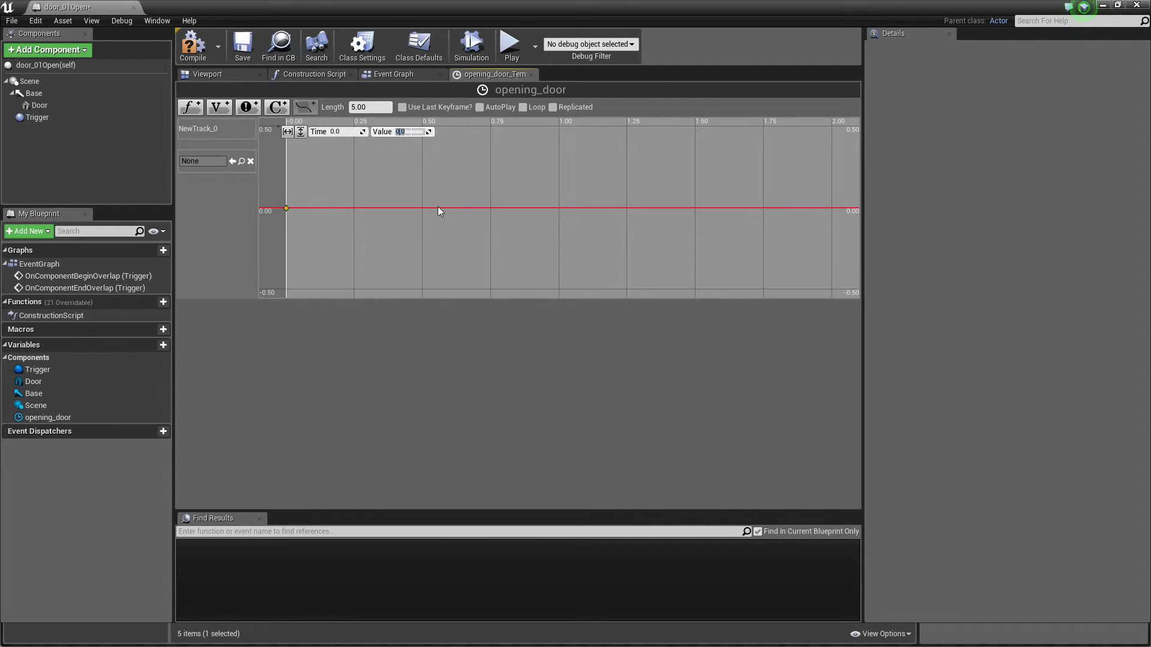
- Add a second key to the float track at time 1 with value 1
left_click(456, 208, "shift")
left_click(353, 131)
type("1")
key("Return")
- Set the timeline's length to 1.00, enable Use Last Keyframe and fit the curve to the track view
left_click(369, 106)
type("1")
key("Return")
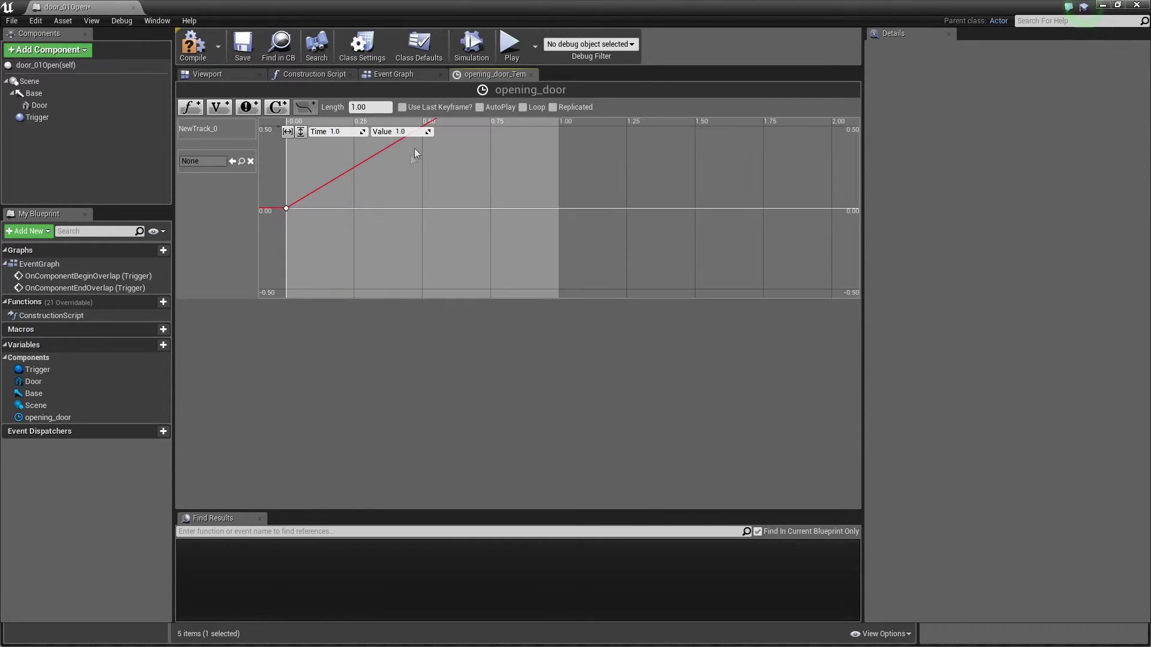
left_click(401, 107)
left_click(287, 131)
left_click(300, 132)
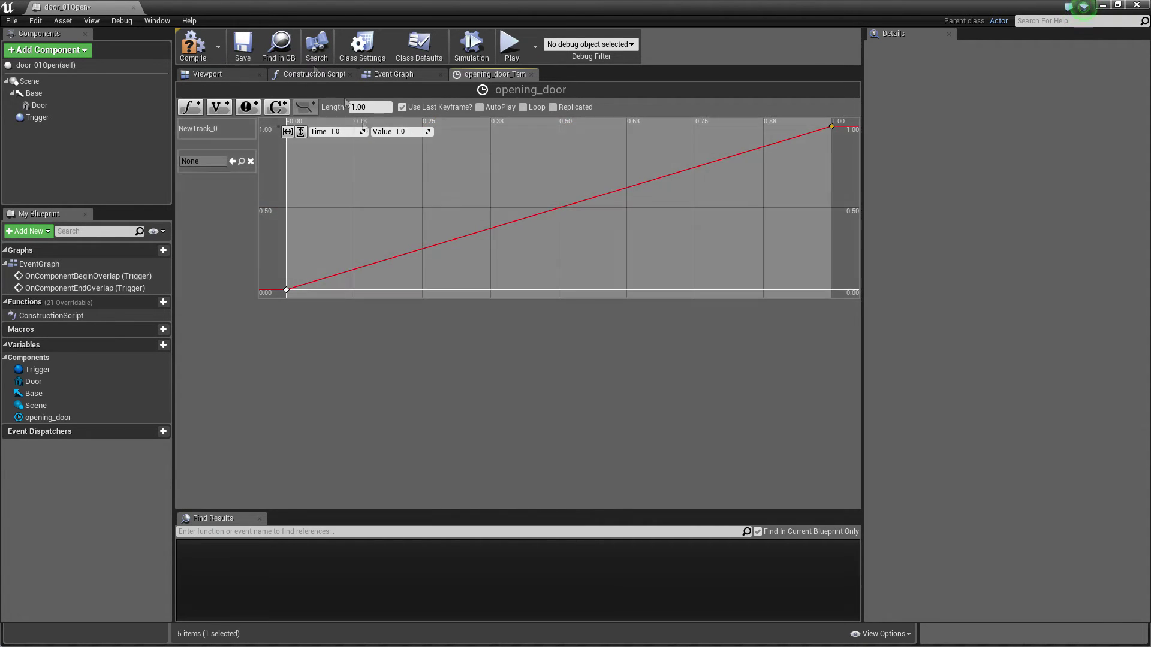
- Set the interpolation of both keys on the timeline's float track to Auto and save the blueprint
right_click(830, 127)
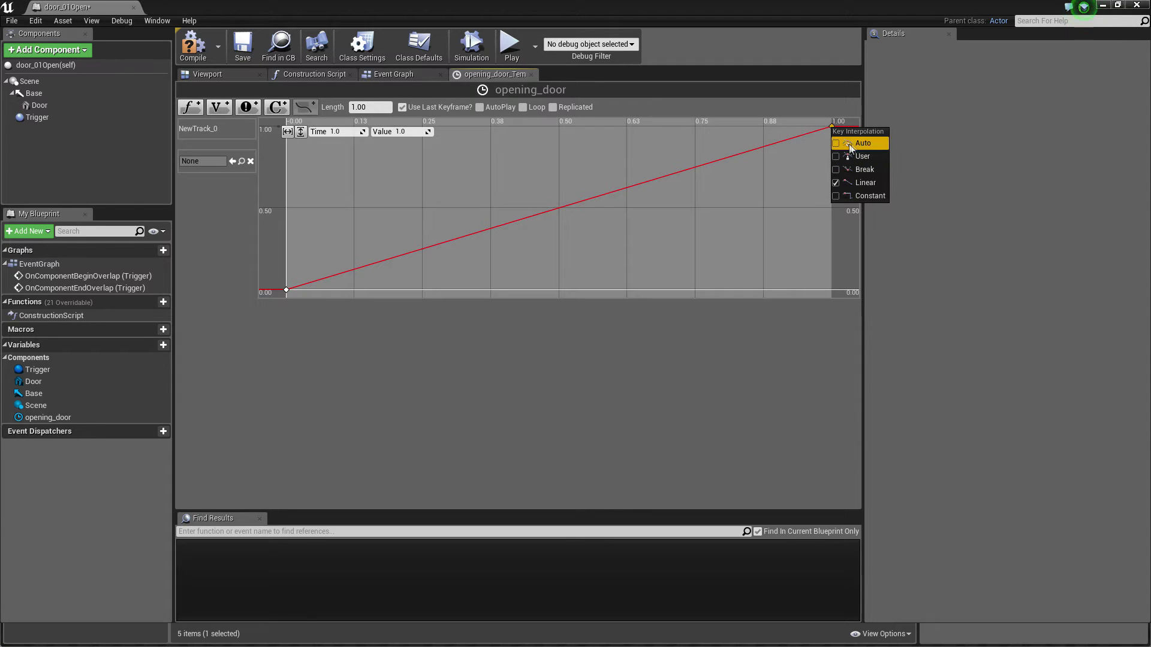
left_click(287, 292)
right_click(287, 292)
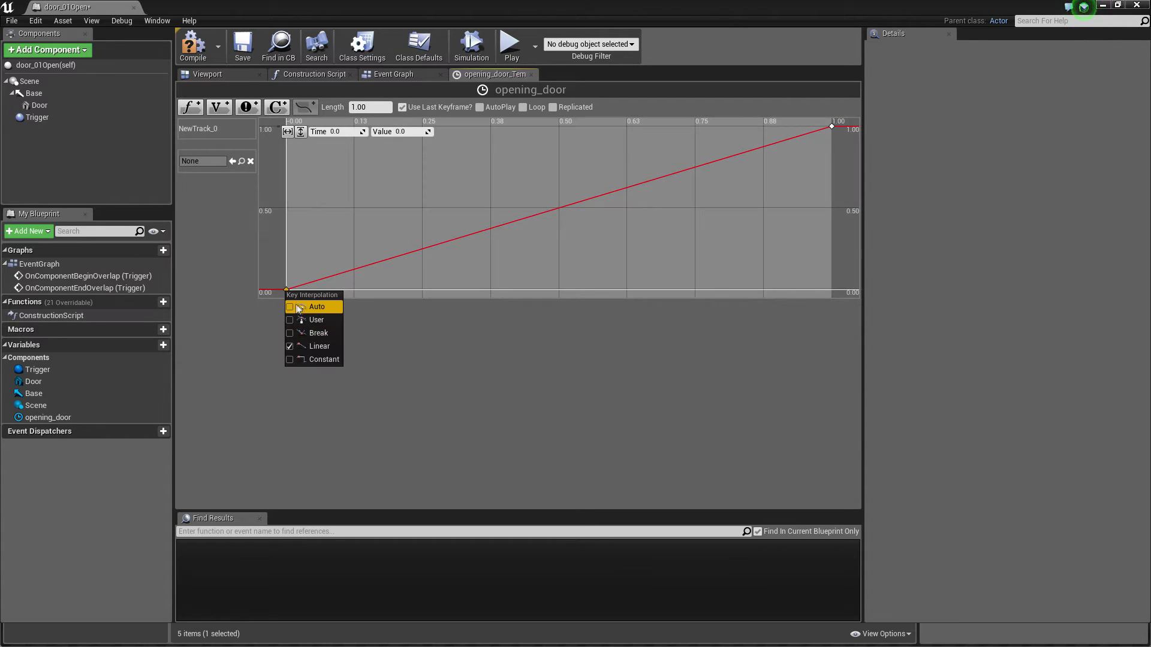
left_click(299, 285)
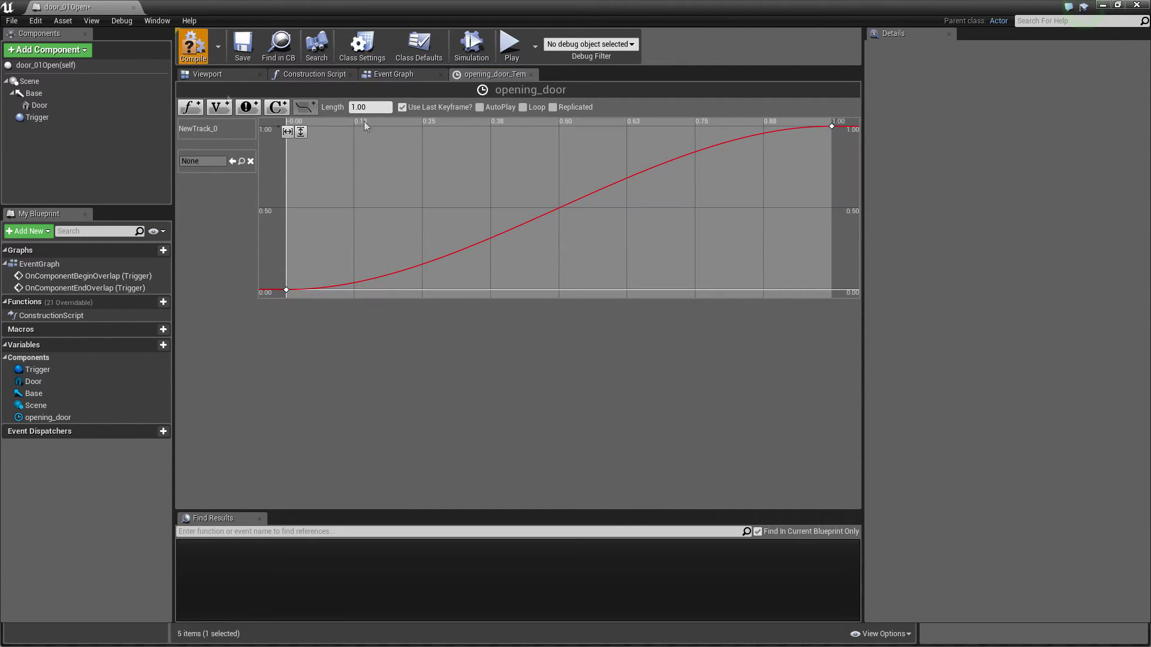
left_click(245, 51)
- In the Event Graph, connect the timeline's Update output to SetRelativeRotation and create a float Lerp node from New Track 0
left_click(389, 75)
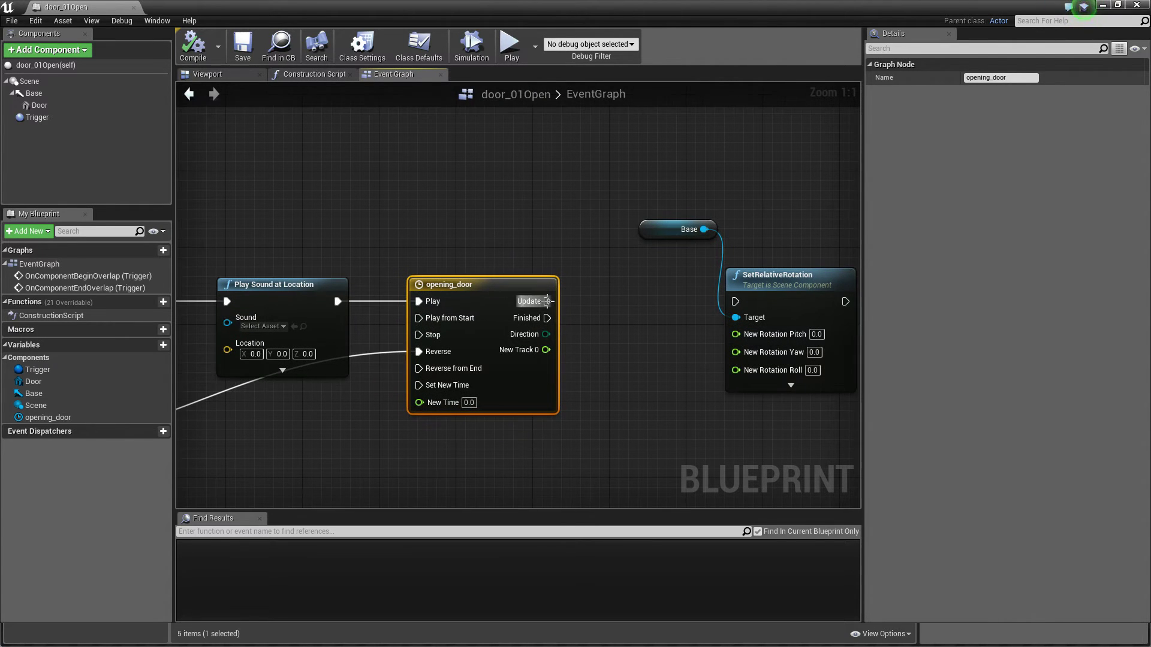
left_click_drag(731, 305, 732, 304)
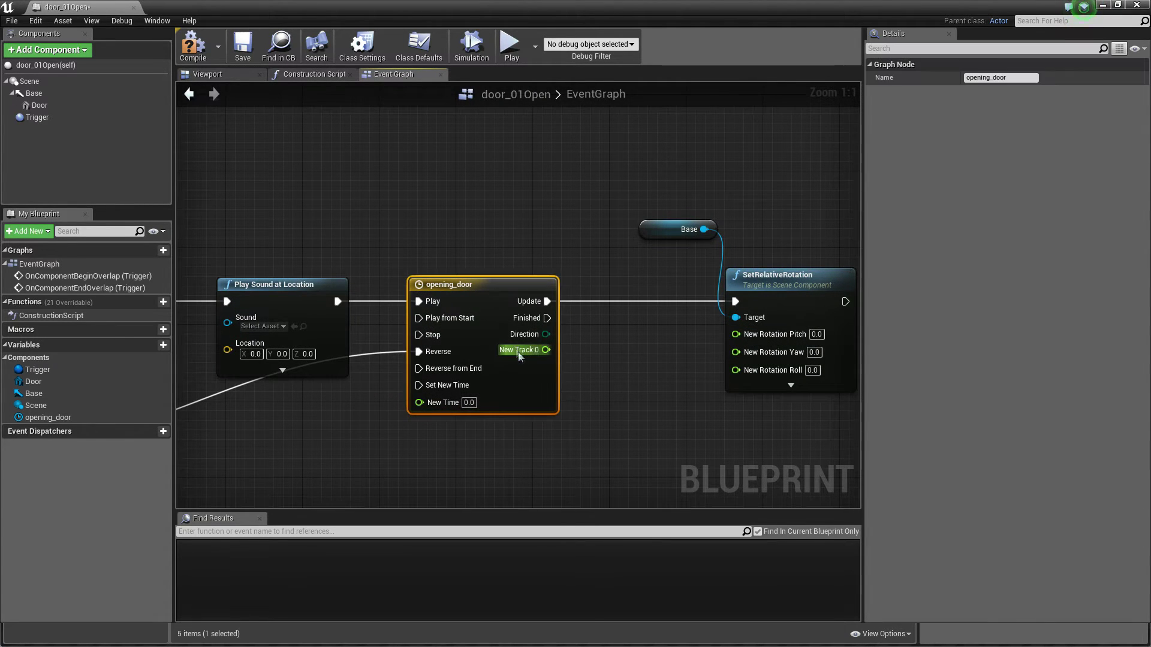
right_click_drag(585, 376, 522, 363)
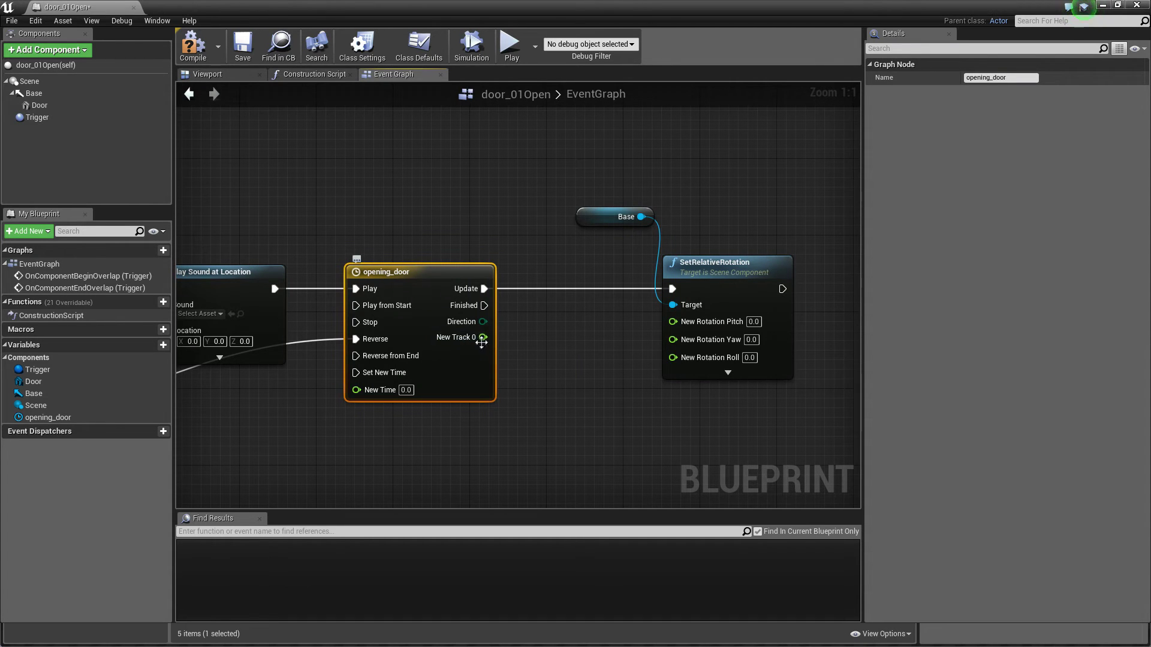
left_click_drag(558, 385, 558, 383)
type("lerp")
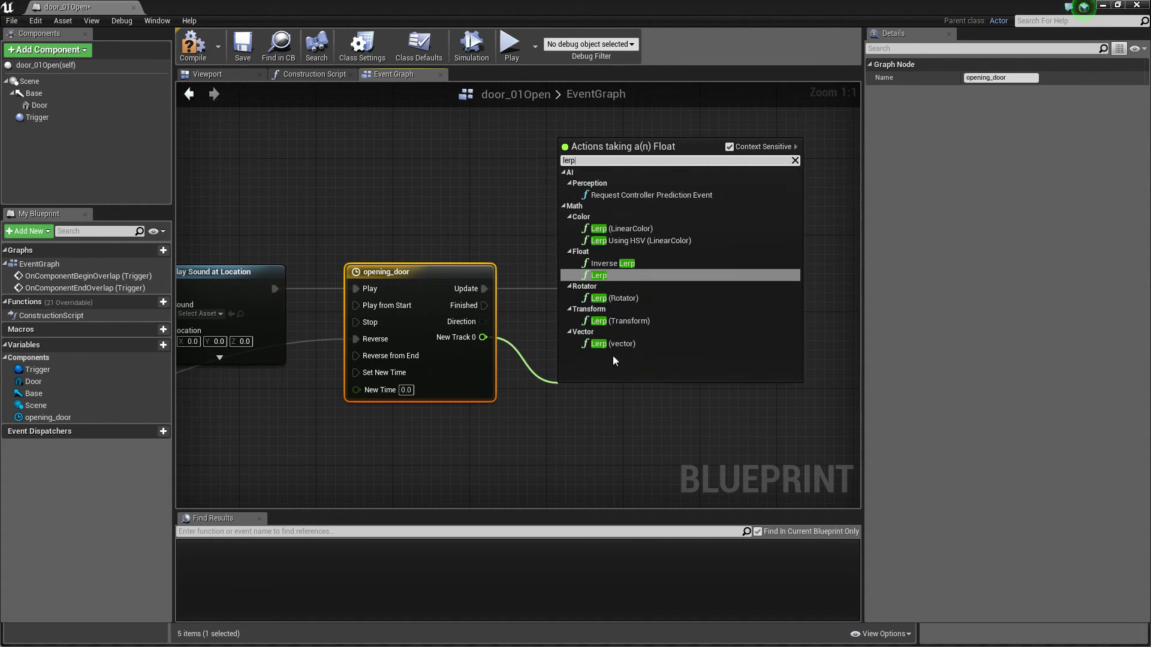
left_click(601, 275)
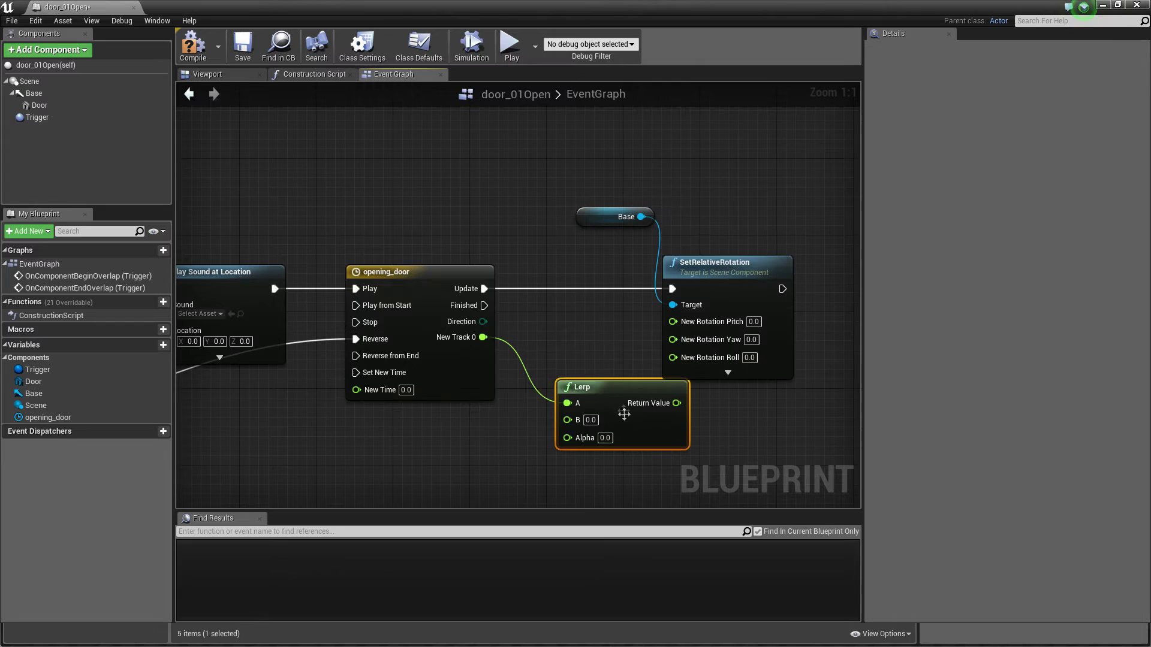
- Feed New Track 0 into the Lerp's Alpha with B set to 90, and connect its Return Value to New Rotation Yaw
left_click_drag(555, 400, 554, 443, "ctrl")
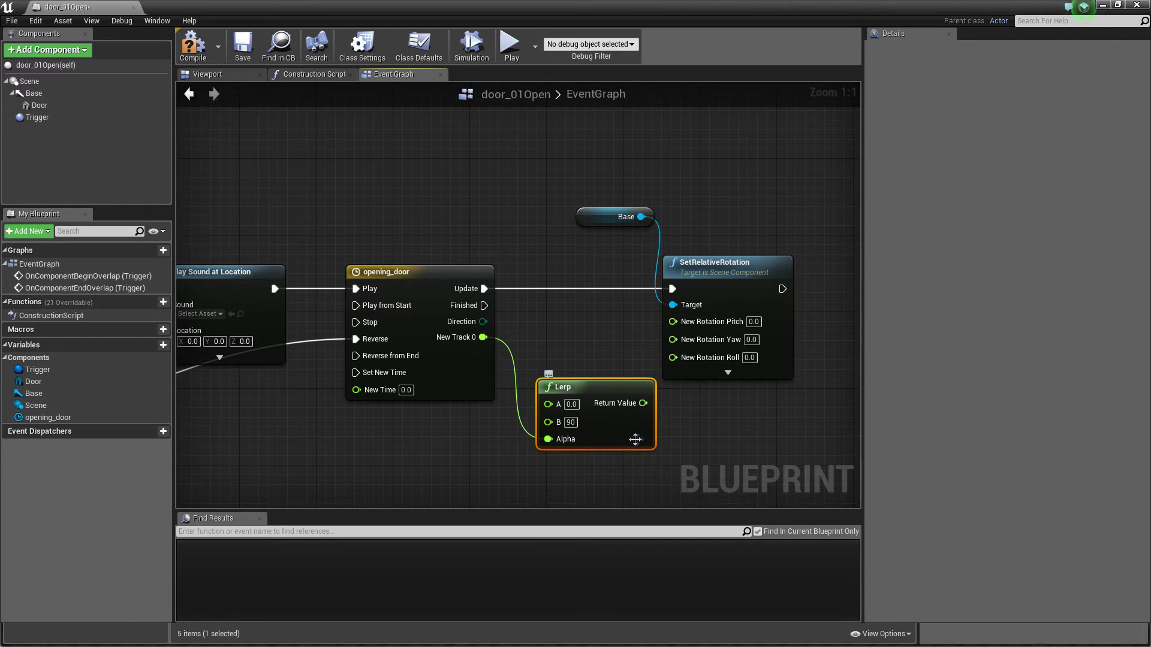
left_click_drag(635, 440, 673, 339)
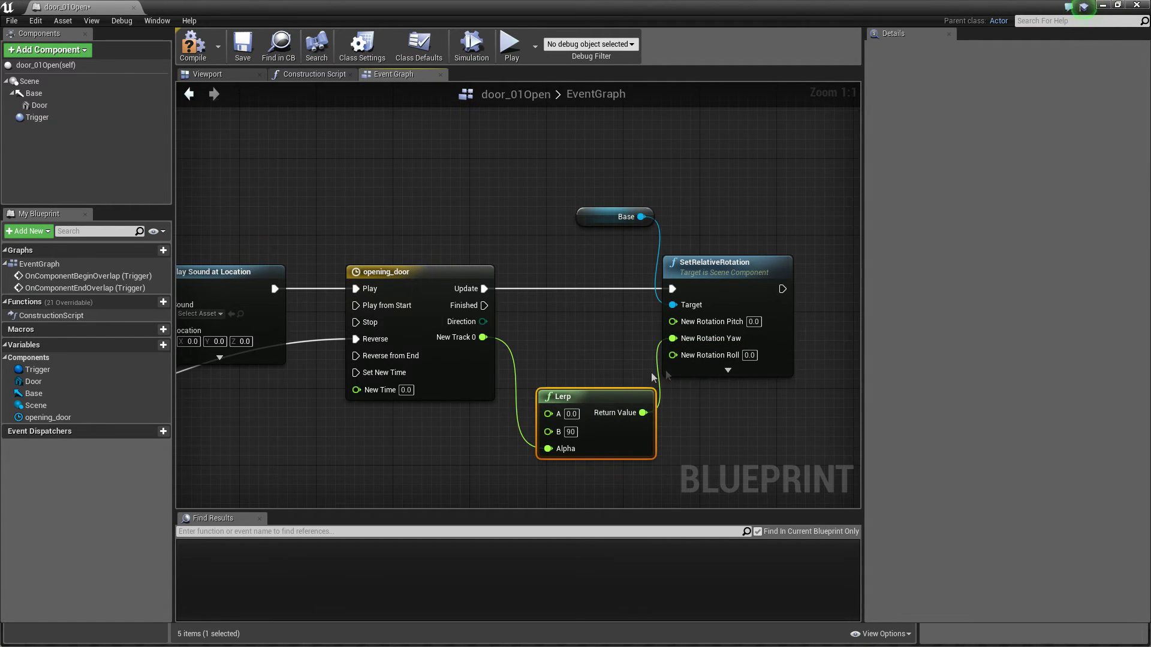
left_click(747, 266)
- Add an Equal (Enum) node from the timeline's Direction output and set its comparison value to Backward
right_click_drag(474, 311, 667, 309)
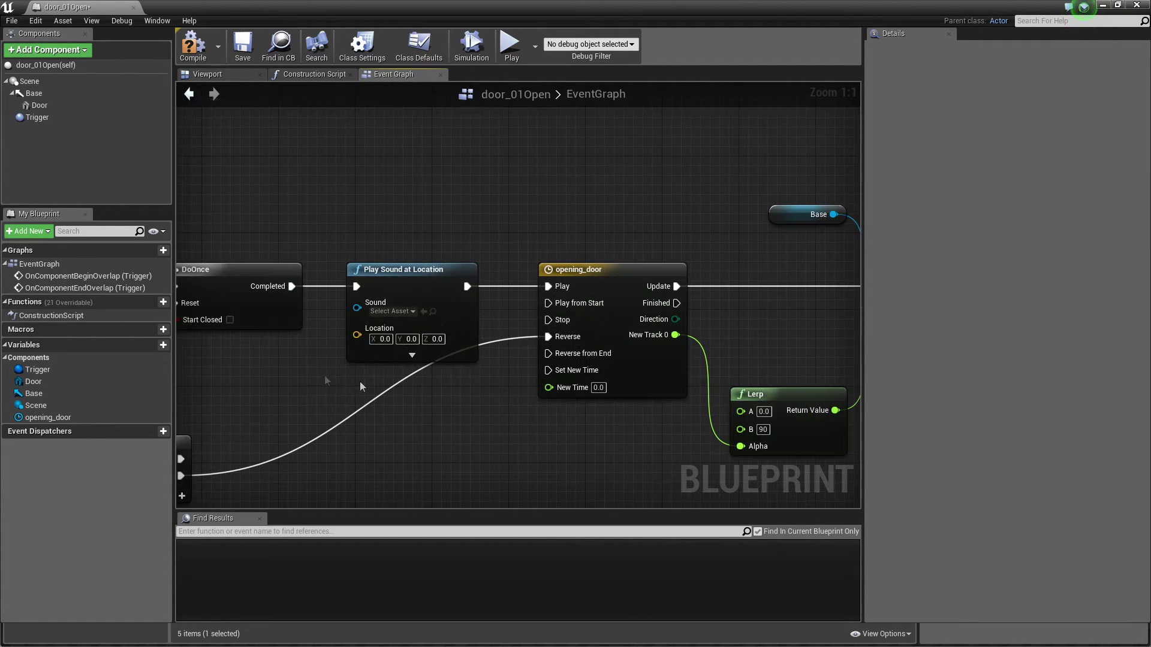
right_click_drag(329, 382, 524, 361)
right_click_drag(770, 268, 548, 348)
right_click_drag(656, 290, 540, 273)
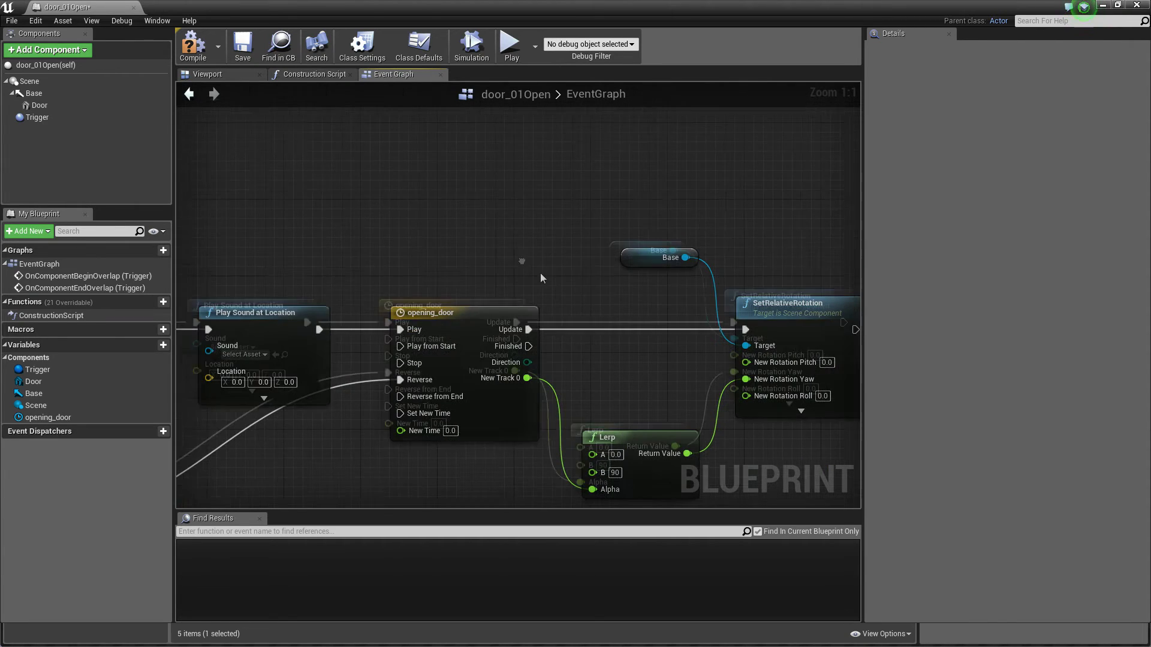
right_click_drag(527, 354, 737, 266)
right_click_drag(582, 388, 484, 316)
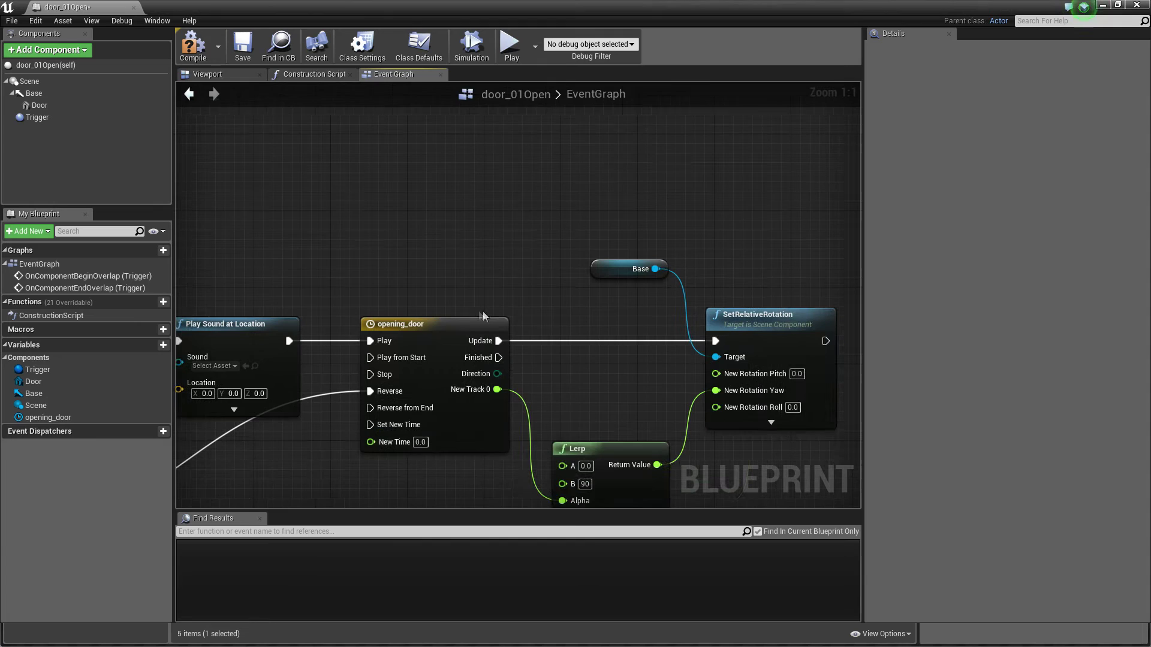
left_click_drag(499, 373, 531, 184)
type("==")
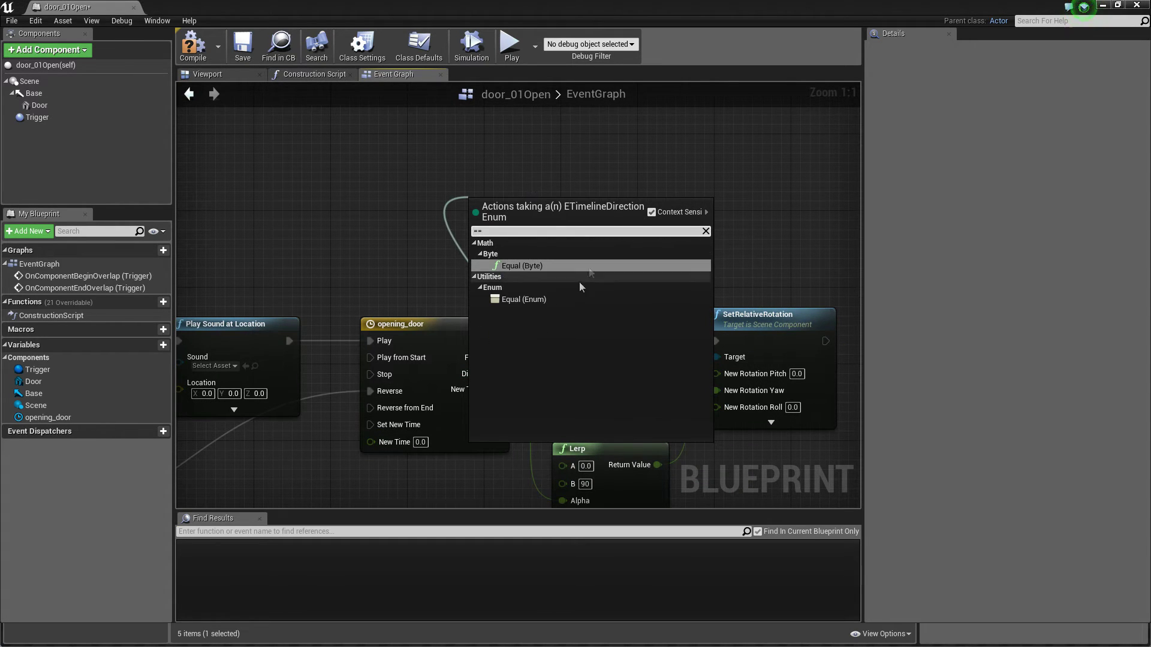
left_click(550, 298)
left_click(527, 228)
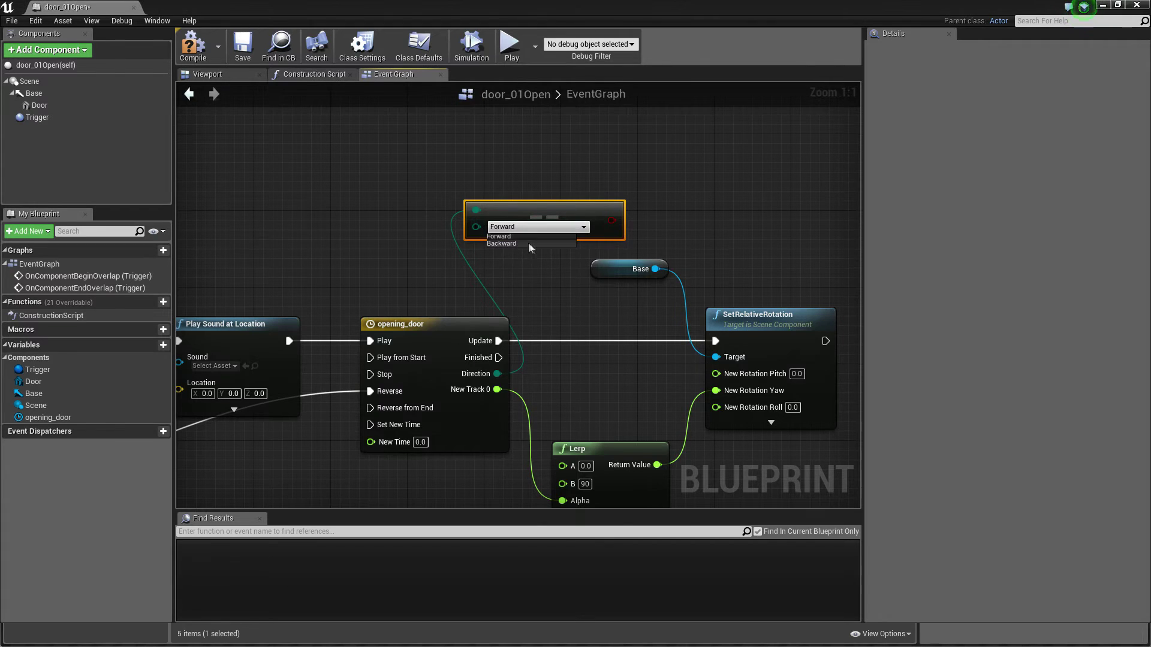
left_click(530, 246)
- Add a Branch node driven by the equality result and connect the timeline's Finished output to its execution input
left_click_drag(581, 210, 590, 167)
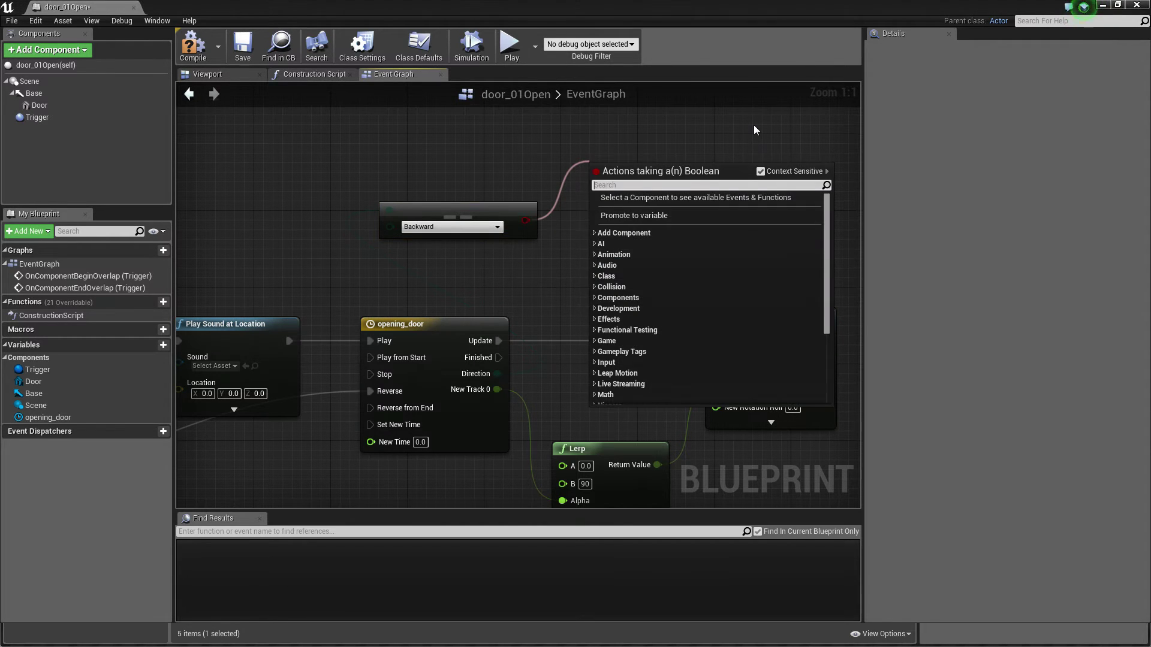
type("branch")
key("Return")
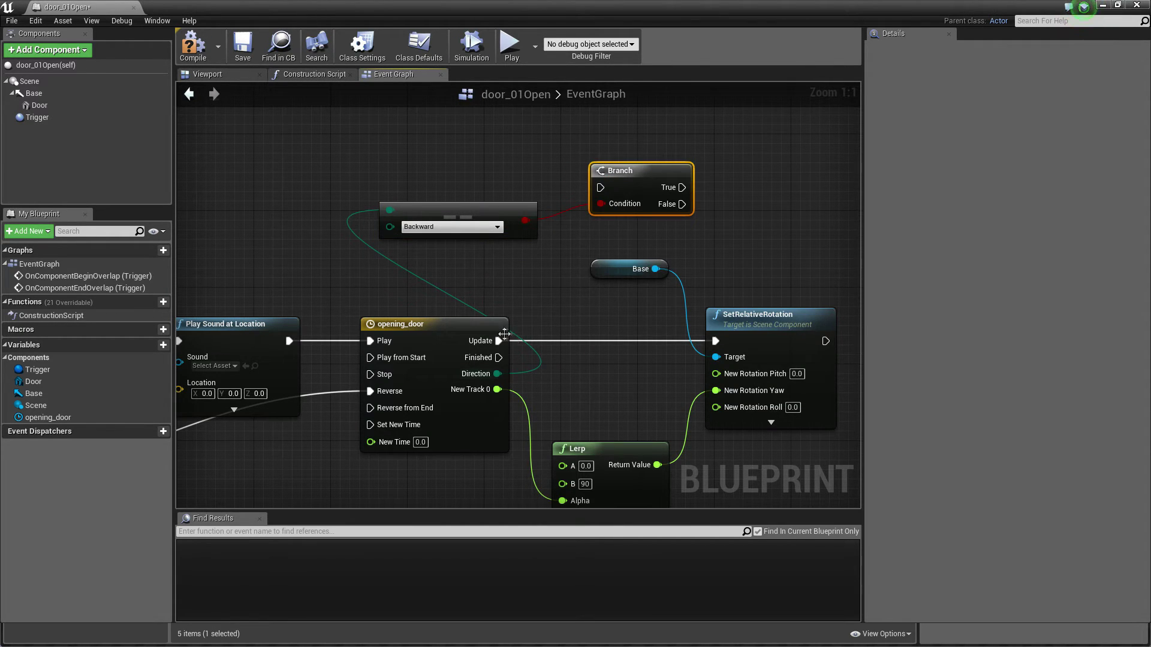
left_click_drag(498, 358, 600, 188)
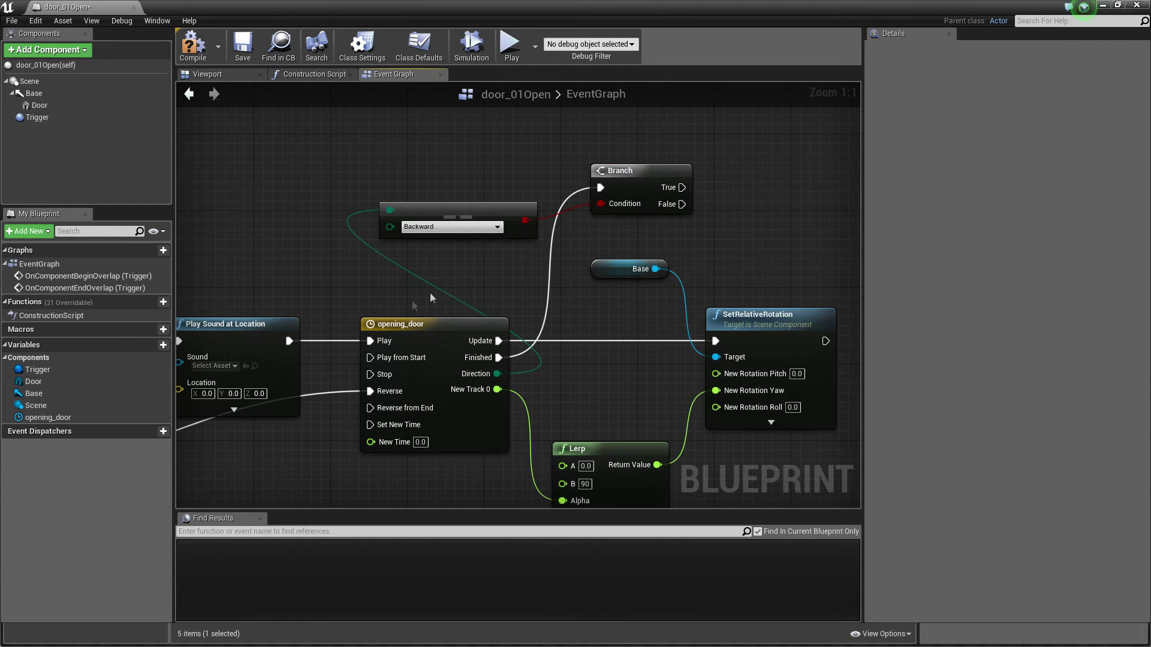
- Paste a copy of the Play Sound at Location node beside the Branch and connect the Branch's True output to it
right_click_drag(431, 295, 428, 306)
right_click_drag(779, 243, 429, 292)
key("ctrl+v")
left_click_drag(706, 221, 601, 206)
left_click_drag(515, 219, 625, 233)
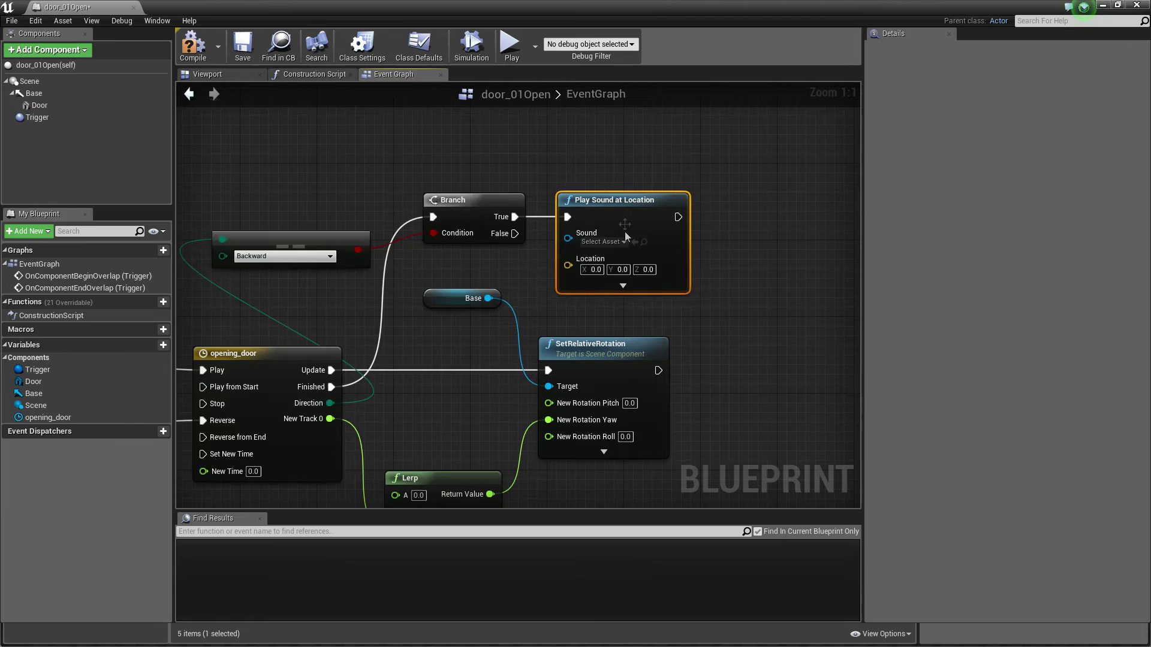
- Shrink the blueprint window to reach the Content Browser and choose door_close as the sound for the Play Sound node after the Branch
right_click_drag(456, 346, 636, 272)
scroll(636, 272, "down", 2)
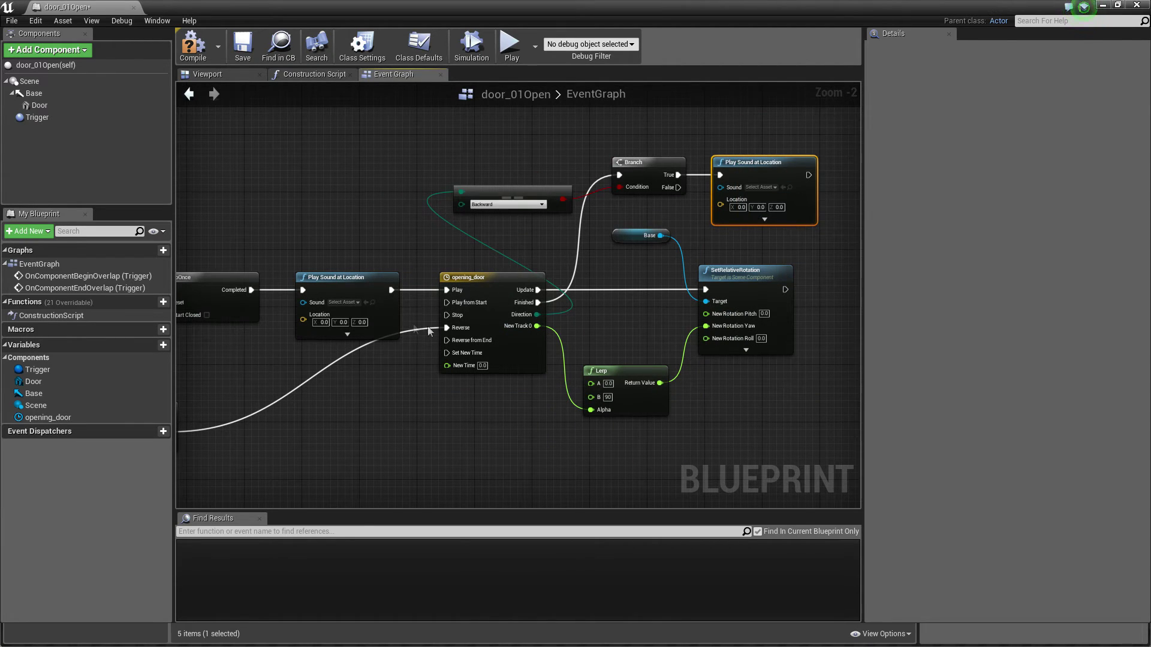
right_click_drag(503, 282, 652, 237)
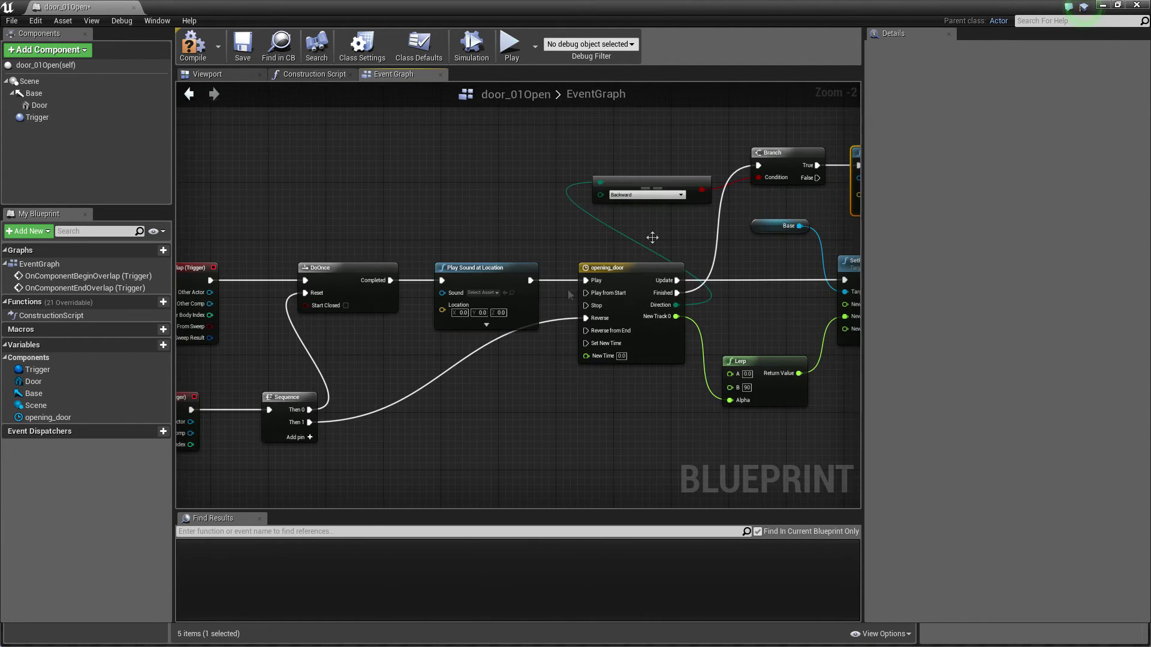
left_click(1117, 6)
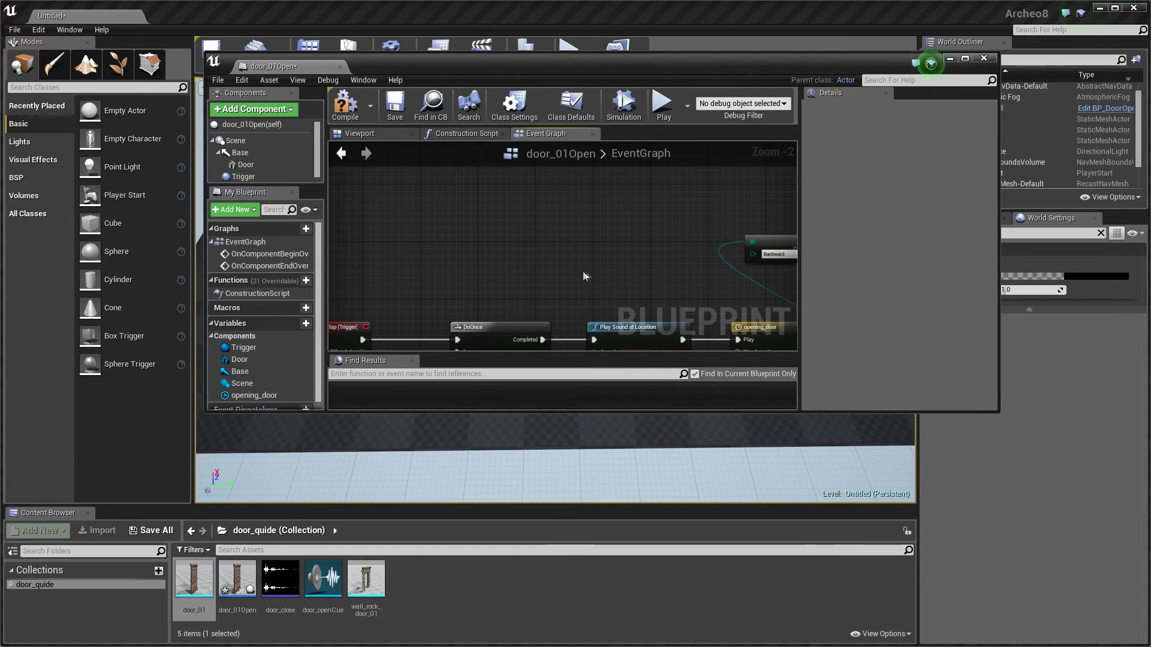
right_click_drag(514, 348, 508, 211)
scroll(509, 216, "down", 2)
right_click_drag(749, 180, 548, 304)
scroll(655, 273, "up", 4)
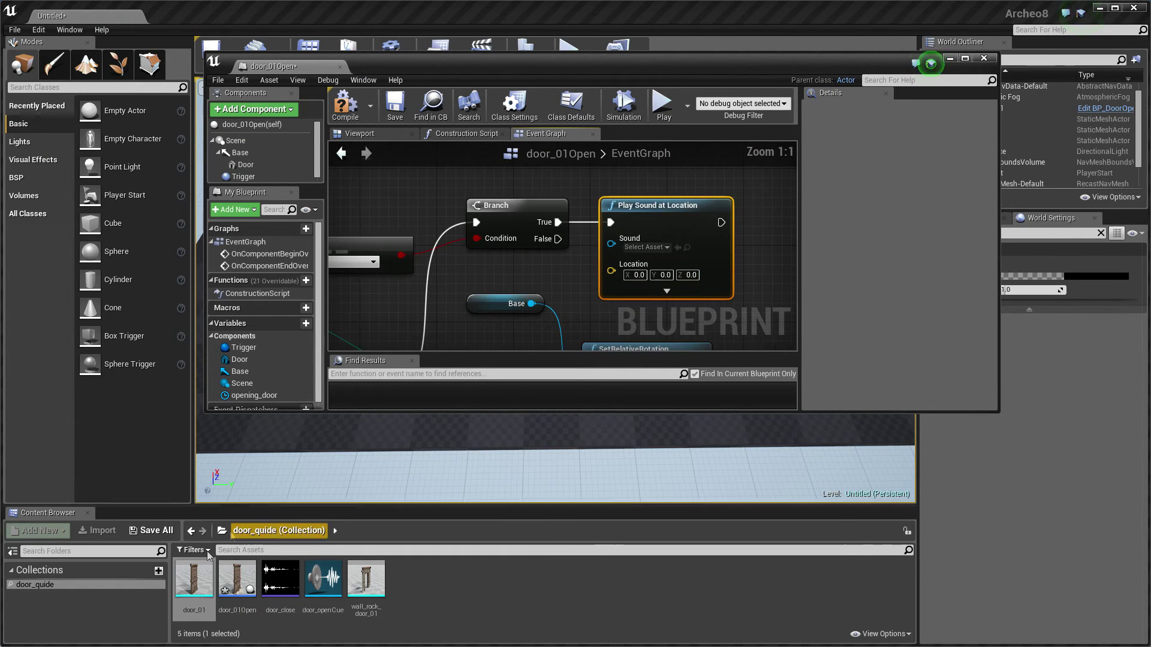
left_click(280, 579)
- Assign door_openCue to the Play Sound at Location node before the timeline and save the blueprint
right_click_drag(638, 250, 528, 248)
left_click(323, 578)
left_click_drag(432, 465, 540, 240)
mouse_move(432, 313)
right_mouse_down()
mouse_move(568, 310)
mouse_move(555, 249)
mouse_move(570, 258)
mouse_move(437, 312)
right_mouse_up()
scroll(566, 267, "down", 2)
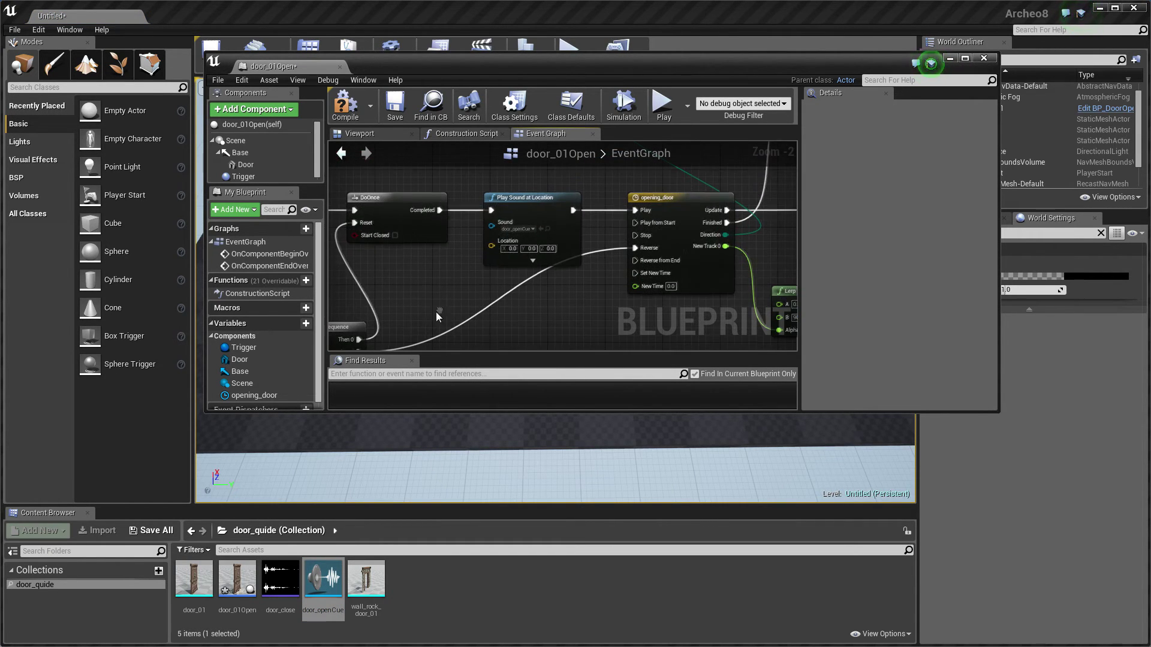
left_click(402, 114)
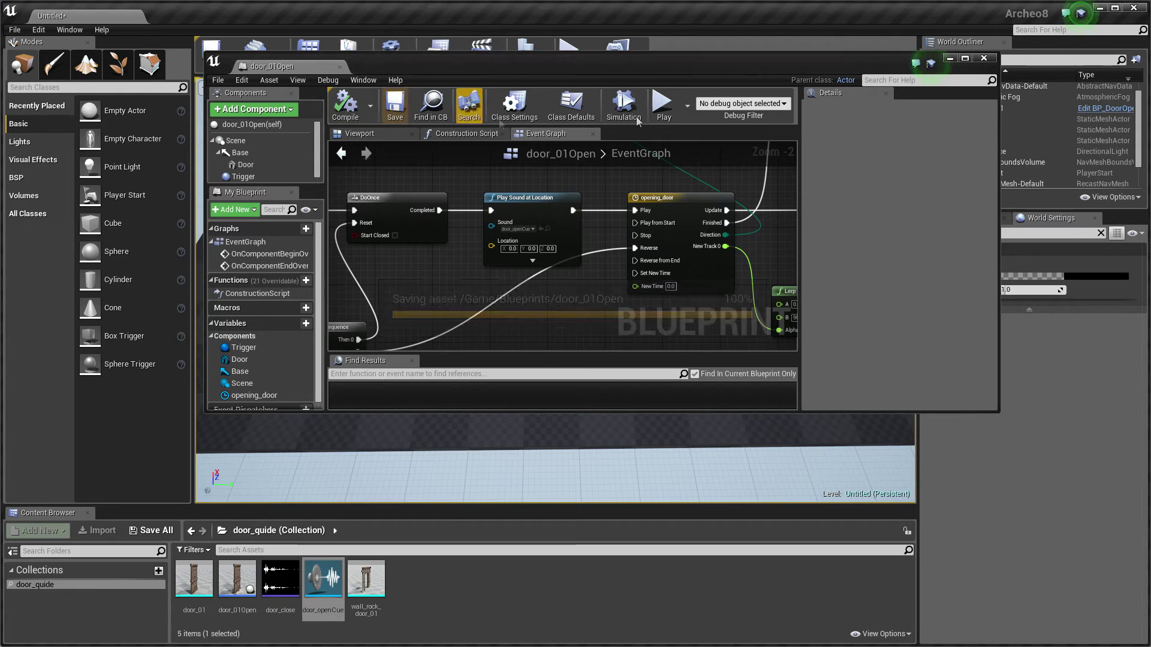
- Minimize the blueprint editor, place the door_01Open blueprint on the level's floor and focus the view on it
left_click(950, 59)
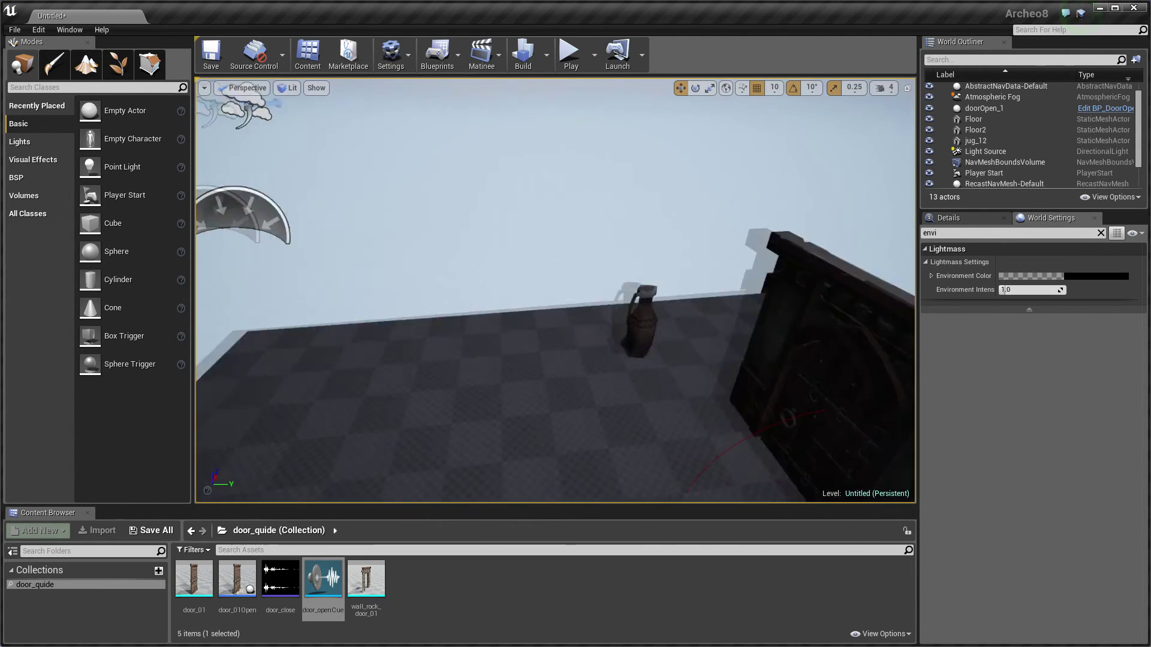
left_click_drag(236, 591, 455, 372)
key("f")
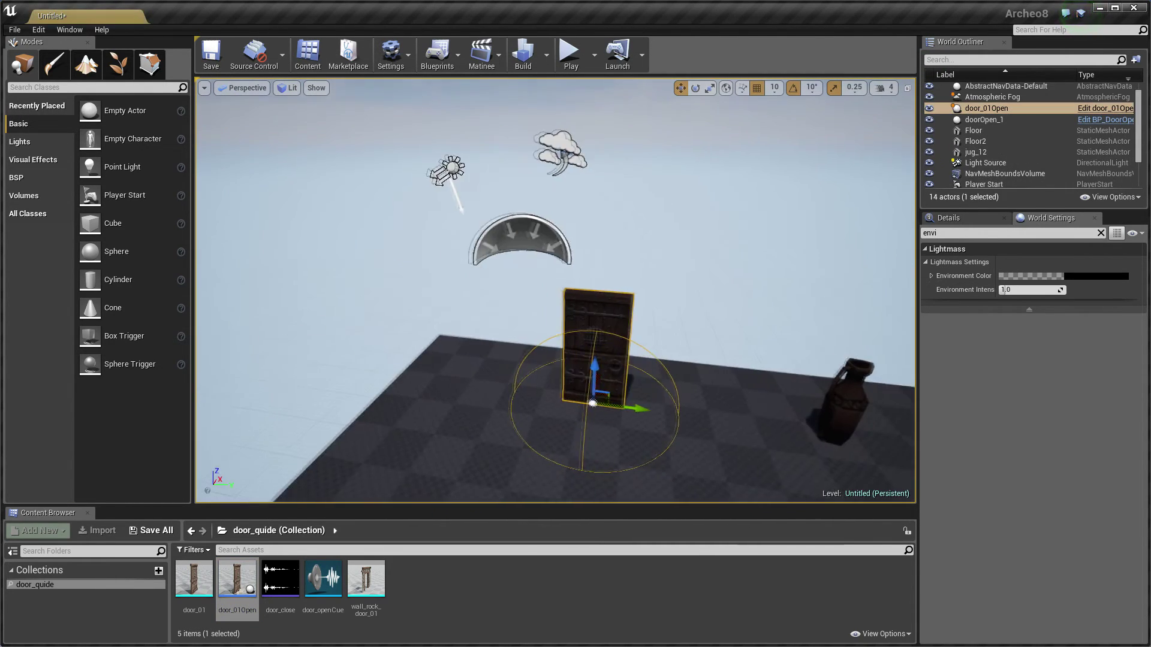
- Play the level, walk the character up to the door and away to test it, and stop the session
key("alt+p")
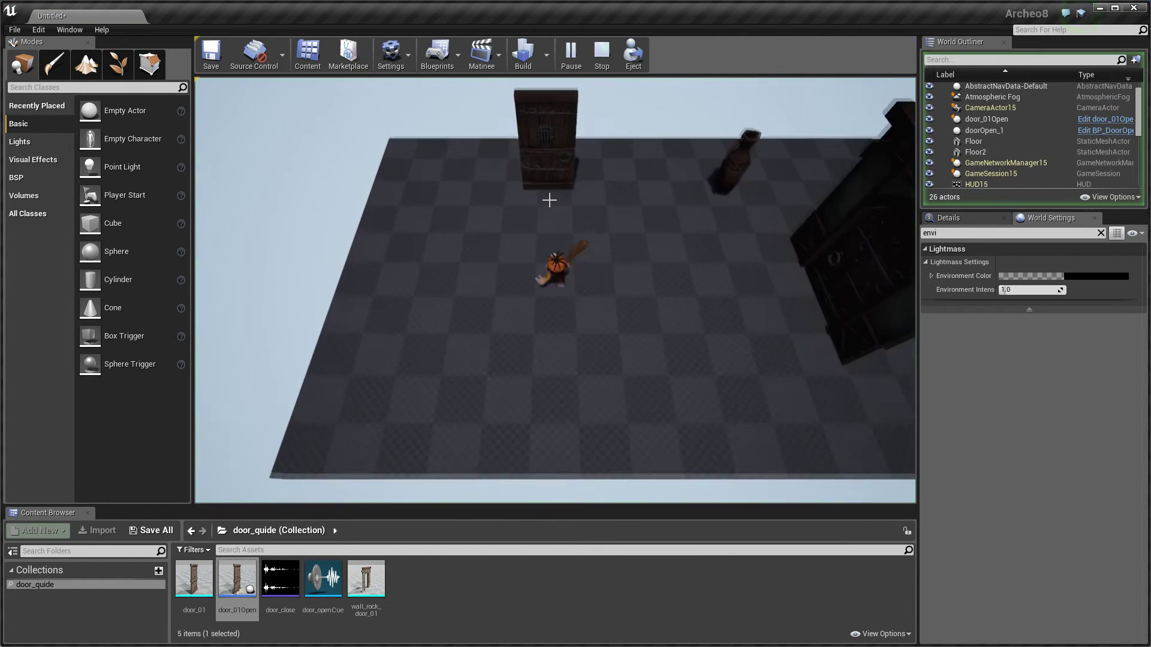
left_click(587, 388)
left_click(581, 169)
left_click(573, 442)
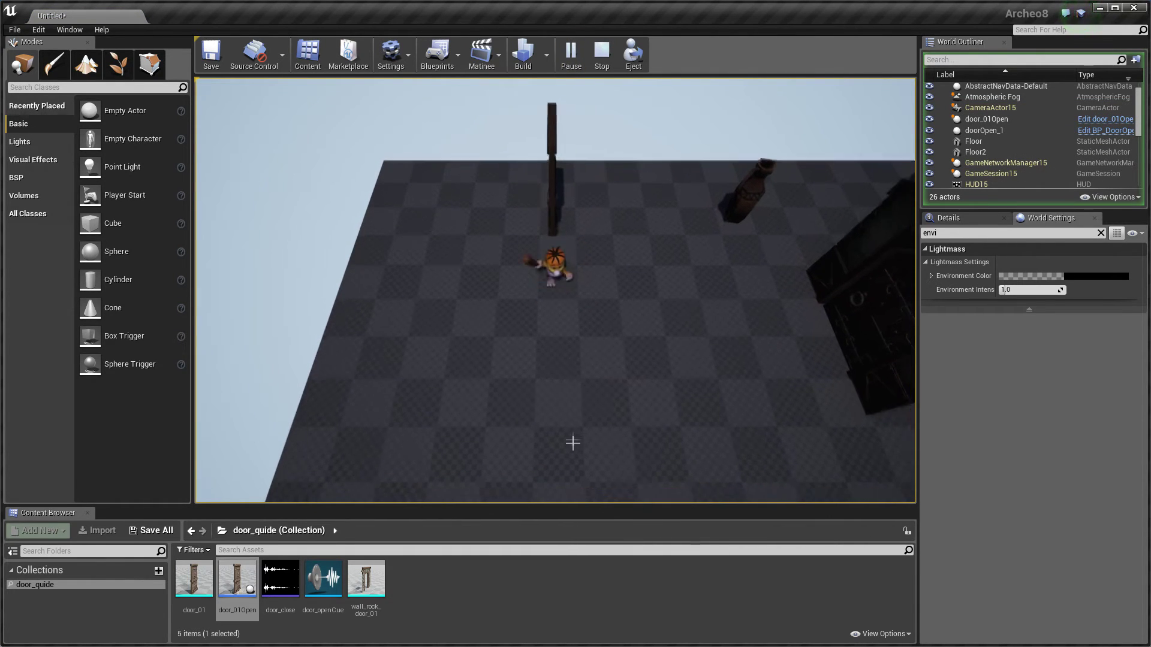
key("Escape")
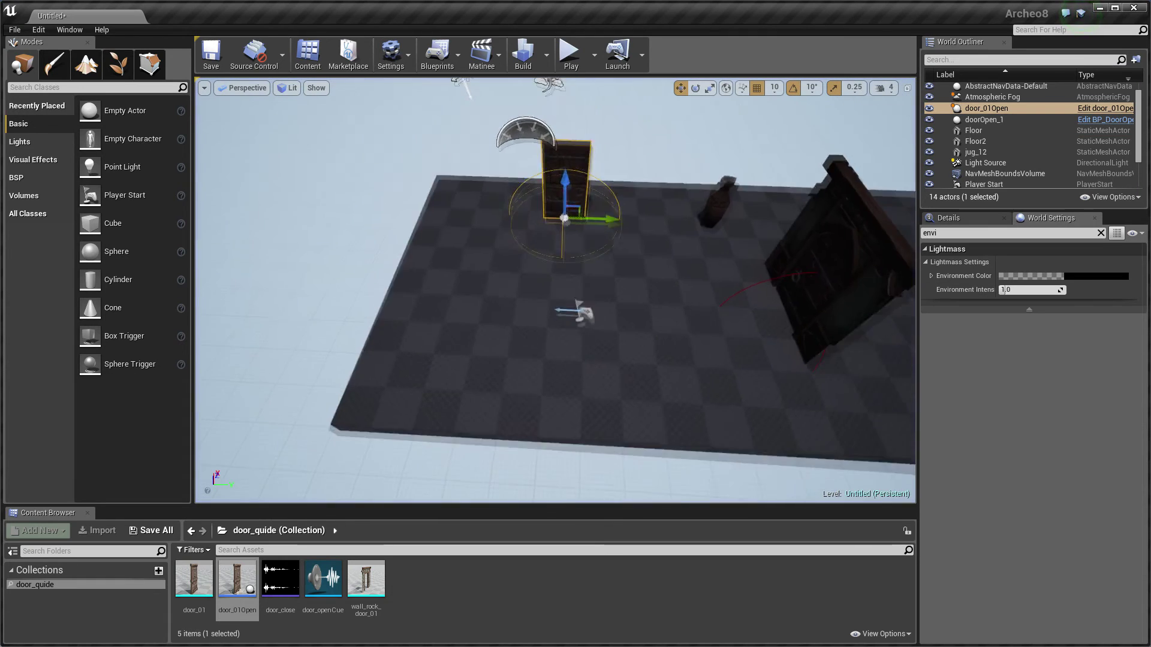
- Reopen the door_01Open blueprint, show its component viewport and maximize the editor window
scroll(547, 249, "up", 3)
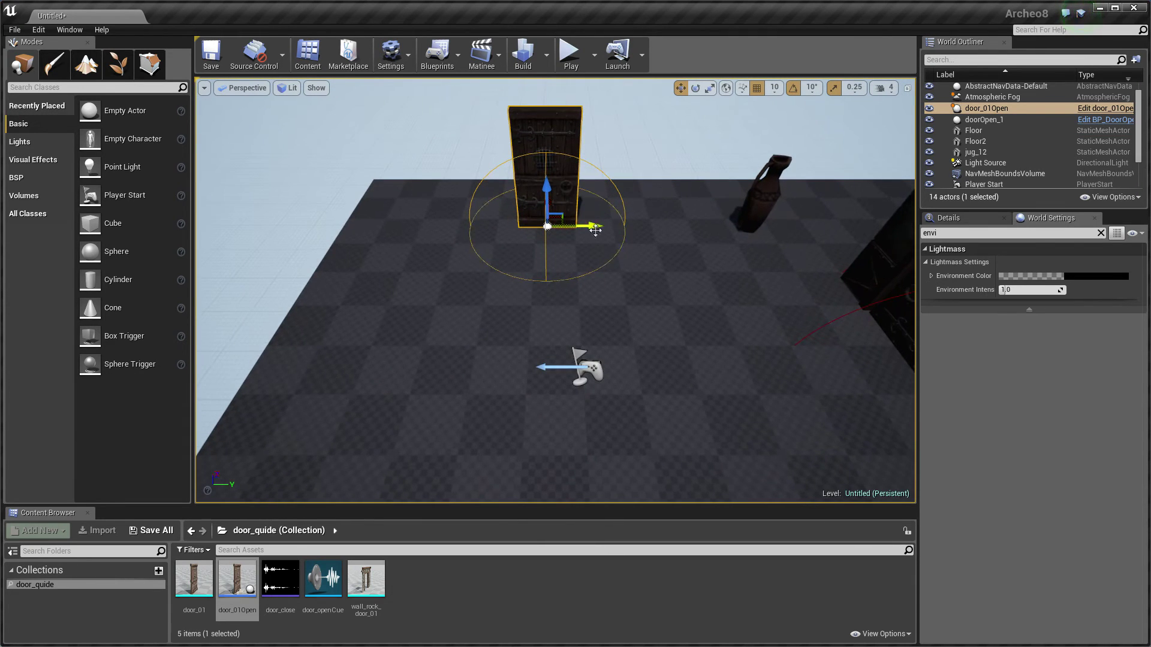
double_click(239, 594)
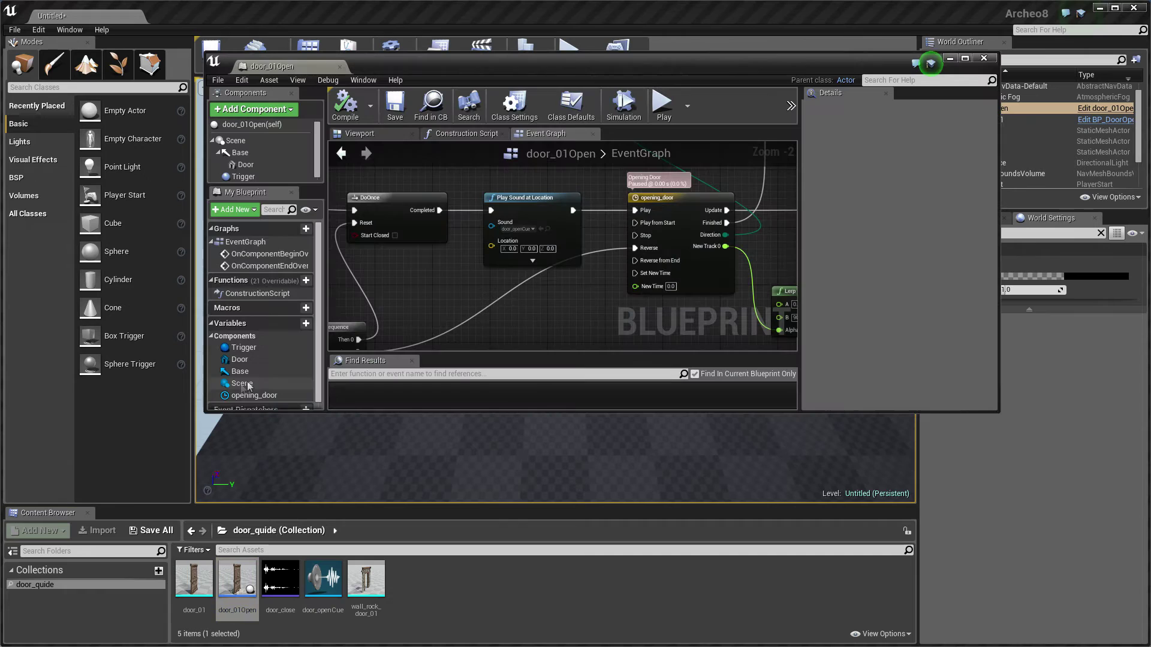
left_click(371, 137)
left_click(964, 58)
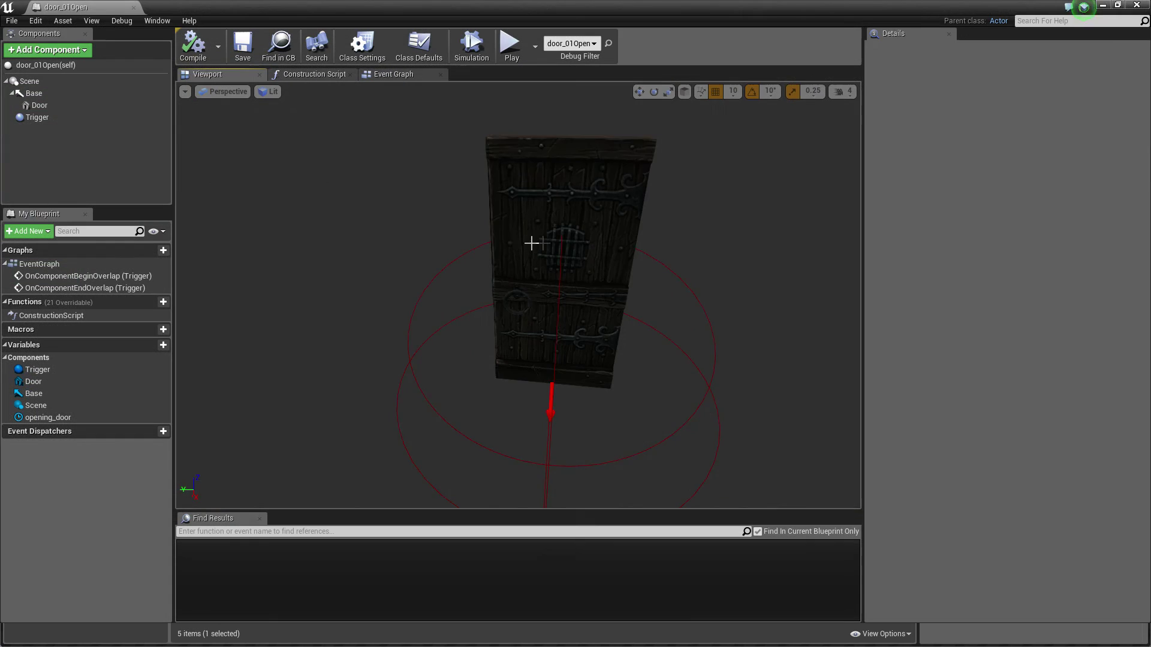
- Move the Door and Trigger components together to about -80 cm on Y so the pivot sits at the door's edge
left_click(546, 221)
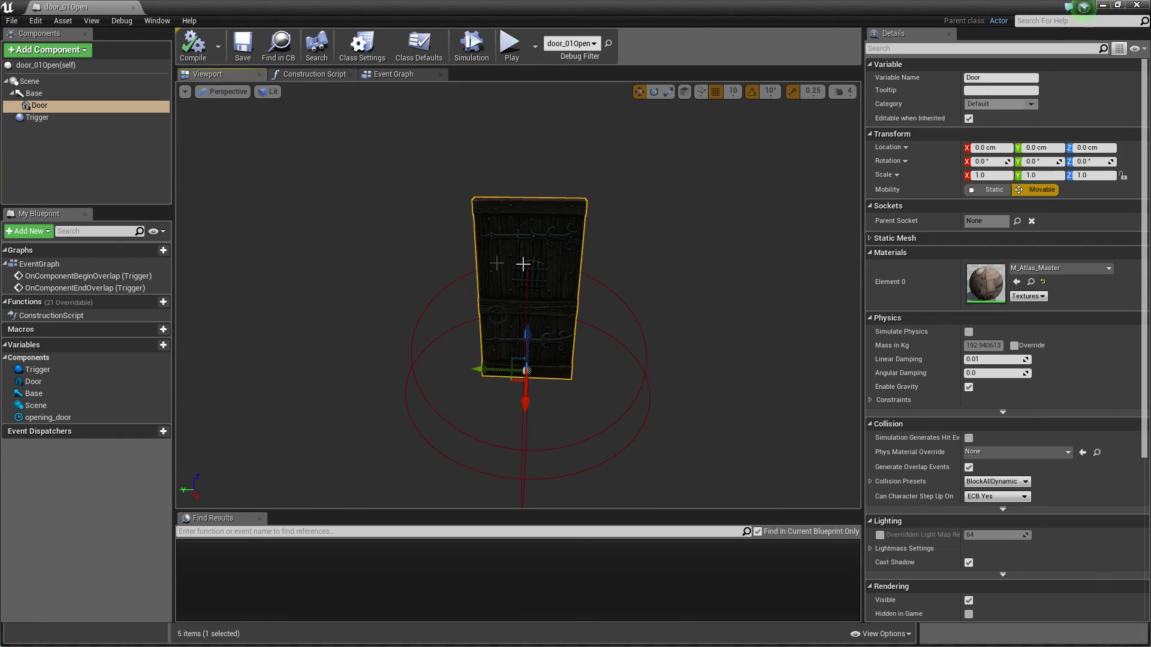
left_click(37, 118, "ctrl")
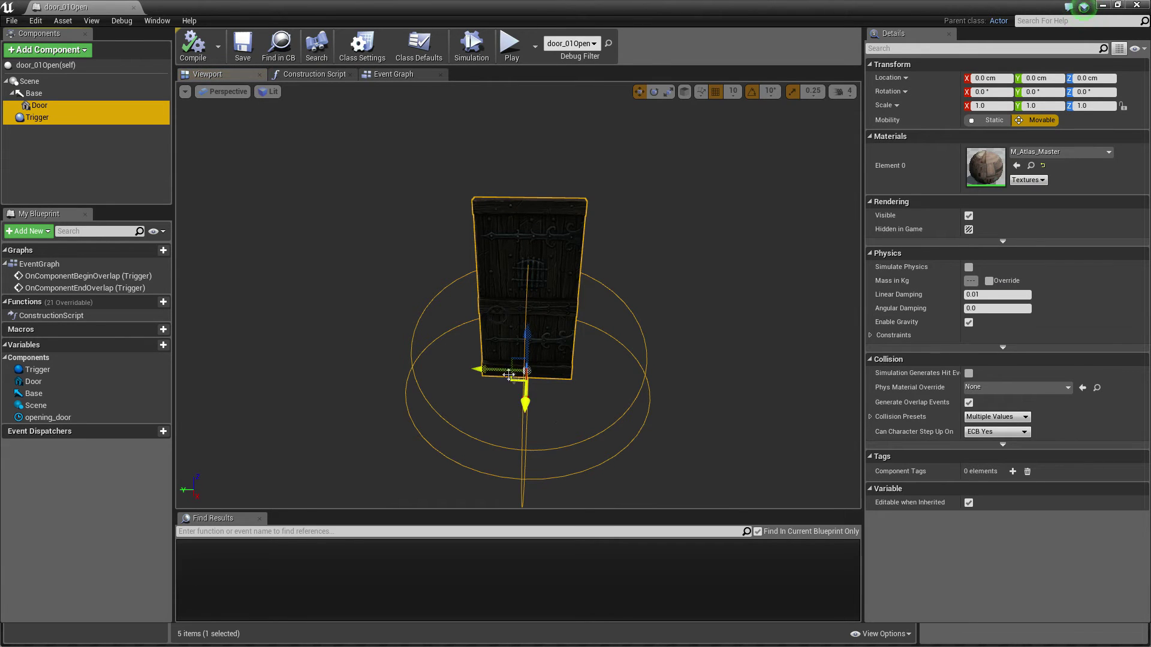
left_click_drag(497, 369, 532, 413)
right_click_drag(532, 414, 566, 439)
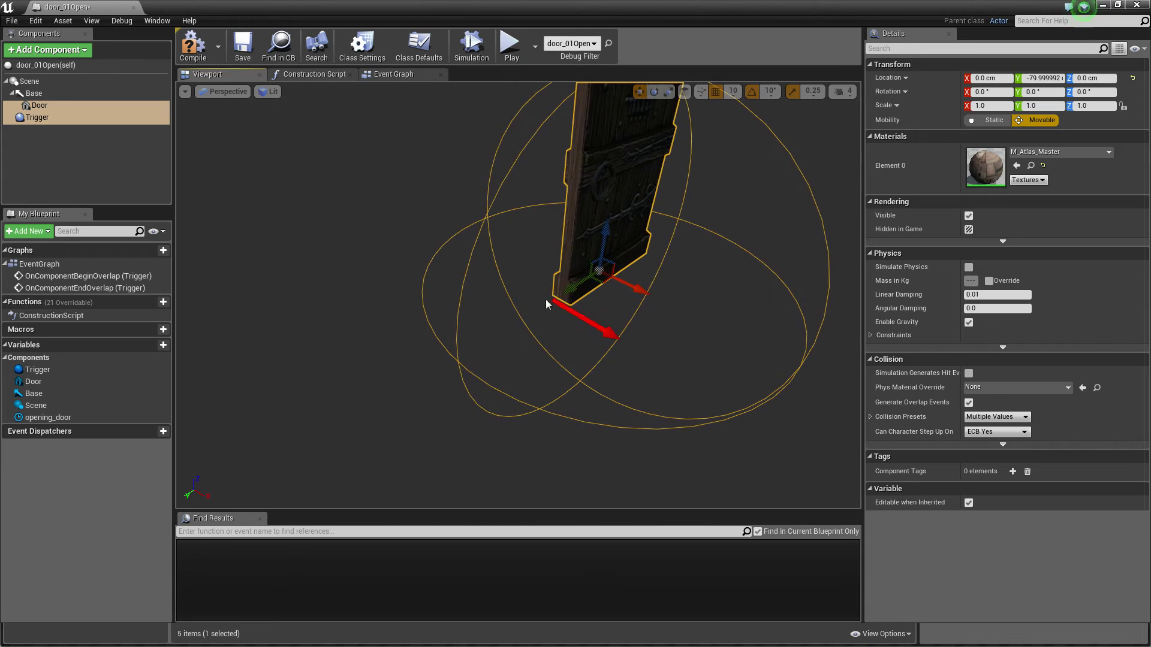
right_click_drag(547, 305, 542, 303)
right_click_drag(557, 360, 536, 328)
scroll(583, 374, "down", 6)
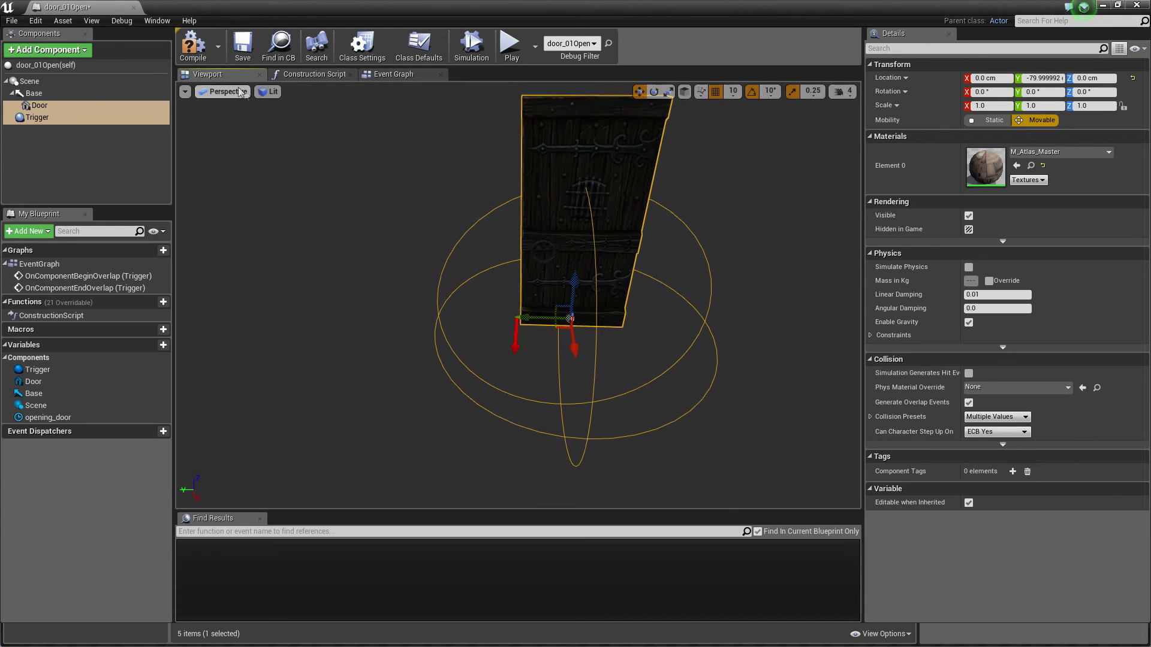
- Compile and save the door_01Open blueprint, then close its editor
left_click(194, 52)
left_click(247, 56)
left_click(1136, 5)
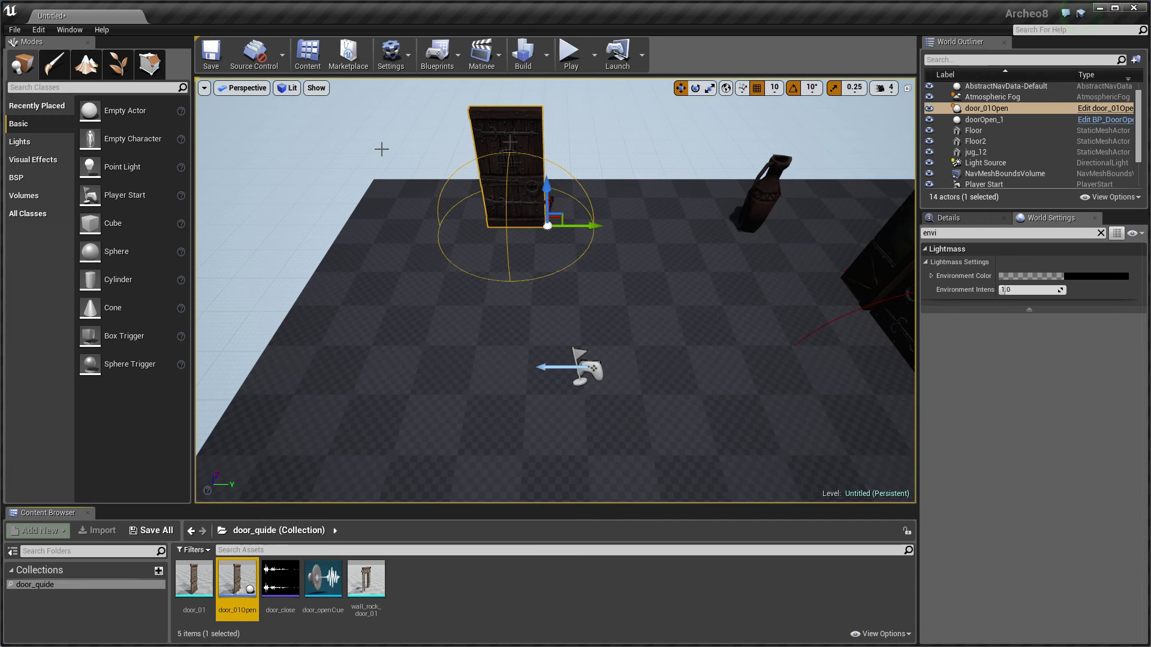
- Play the level and walk the character repeatedly up to the door and away to test its edge-hinged swing
left_click(571, 62)
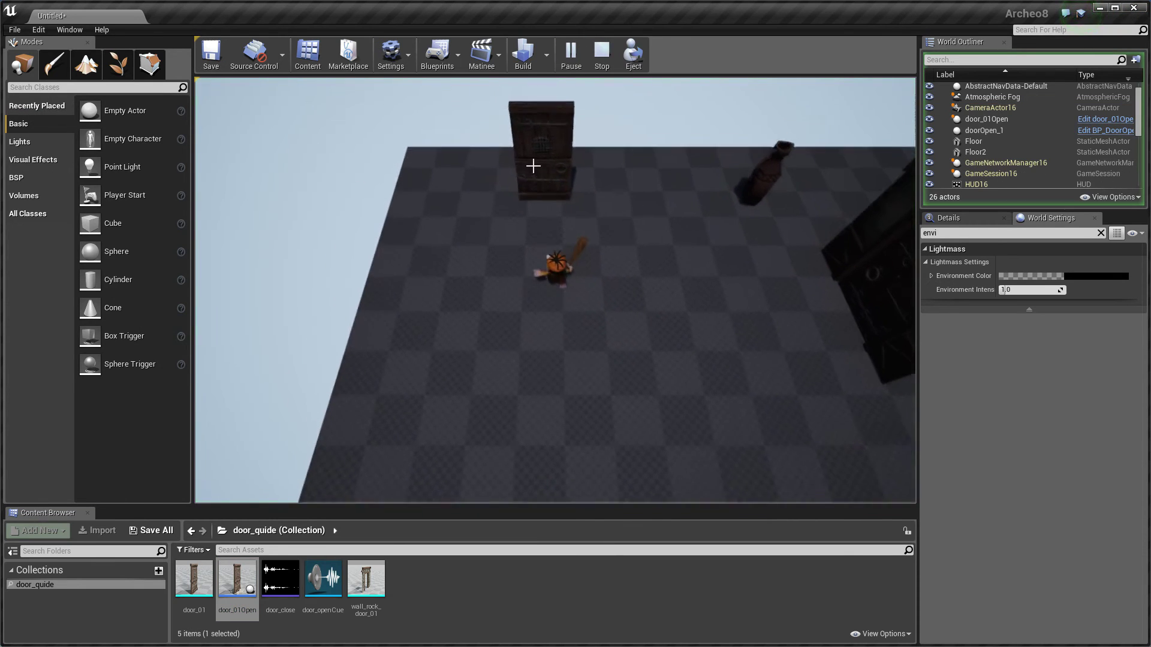
left_click(542, 371)
left_click(588, 359)
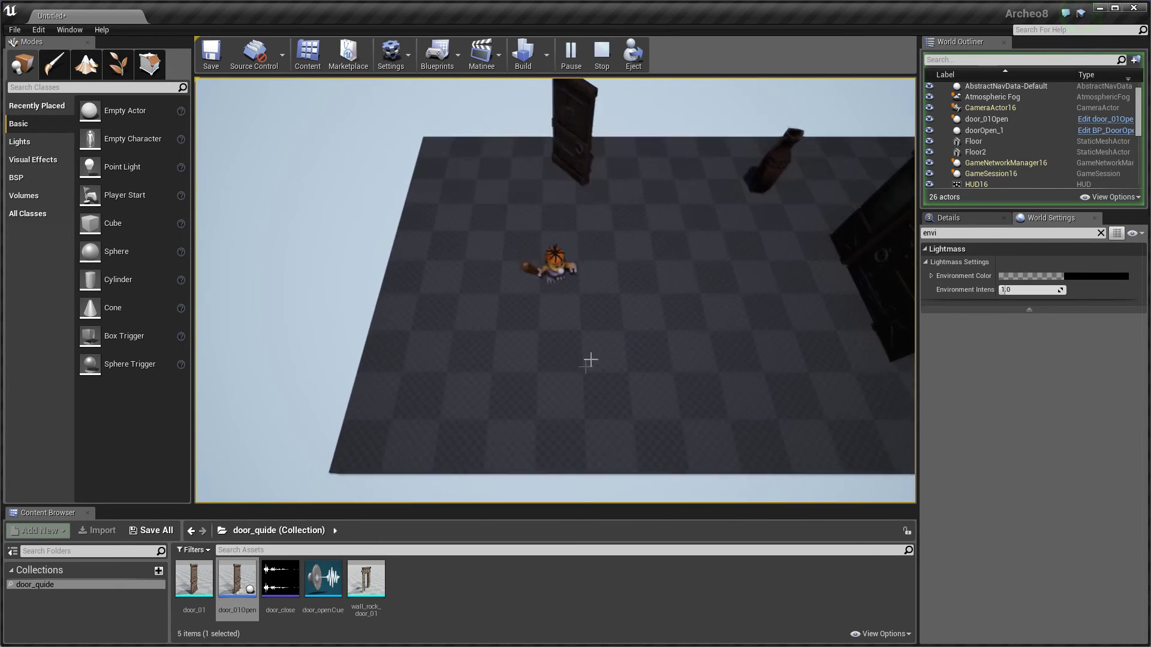
left_click(557, 176)
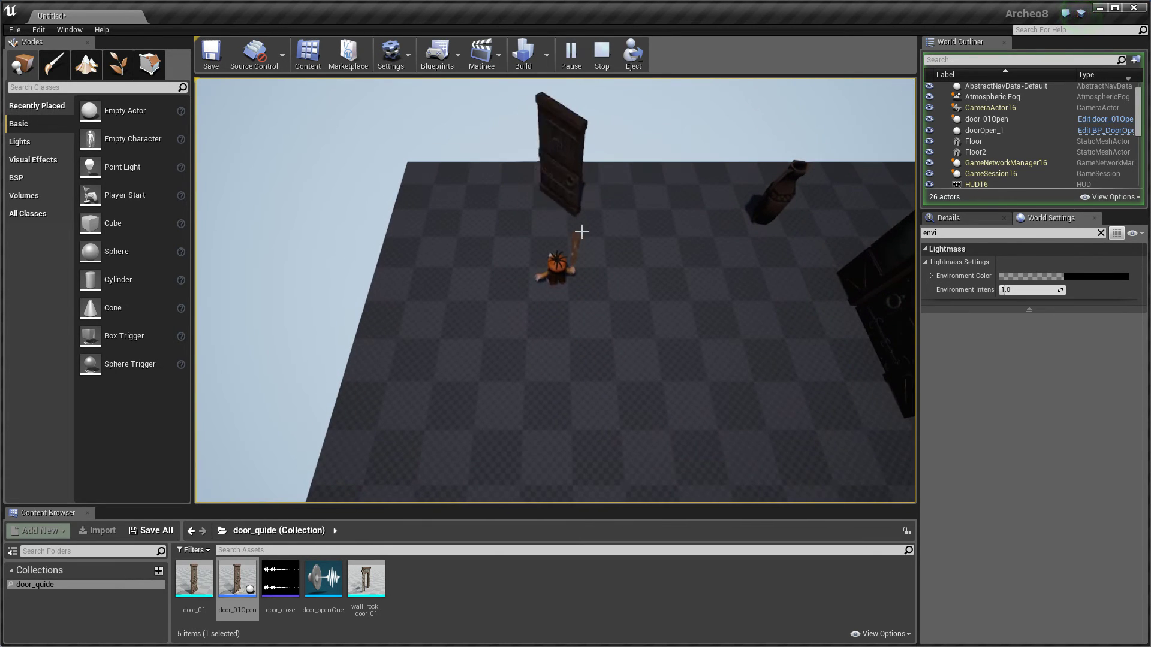
left_click(520, 316)
left_click(573, 314)
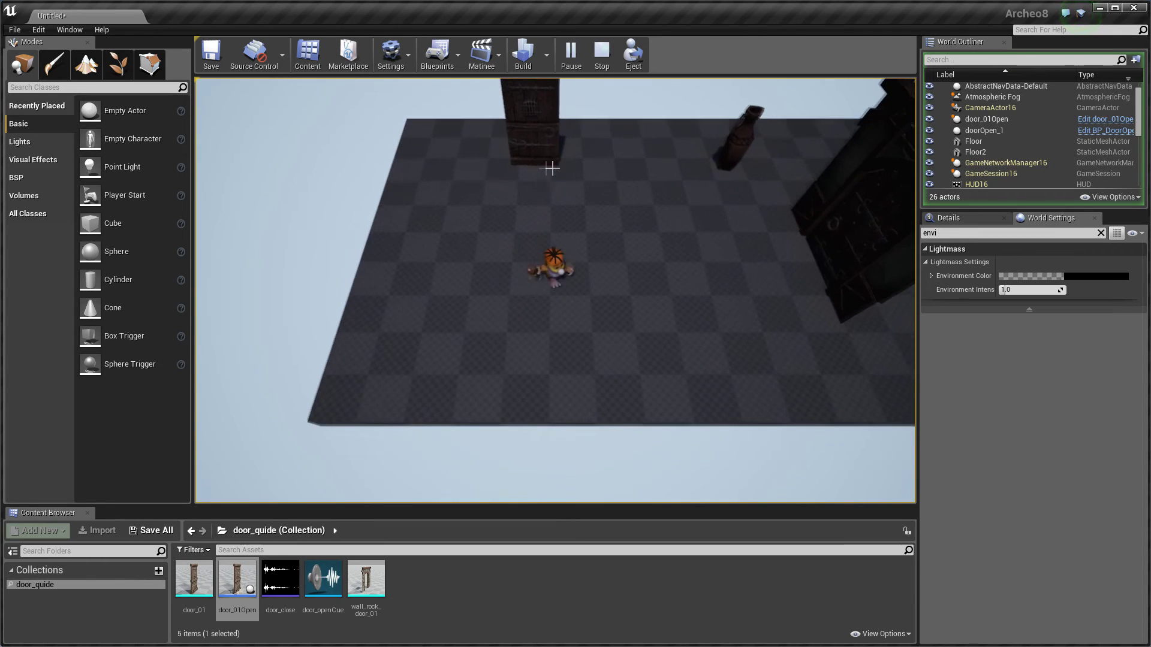
left_click(507, 191)
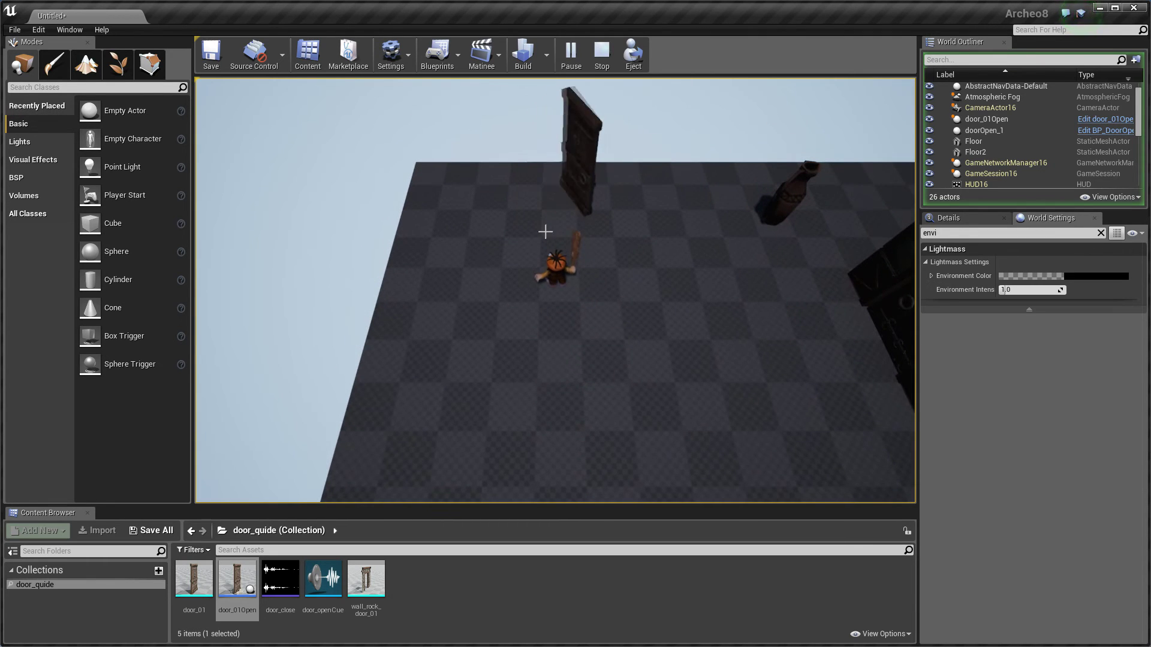
left_click(579, 401)
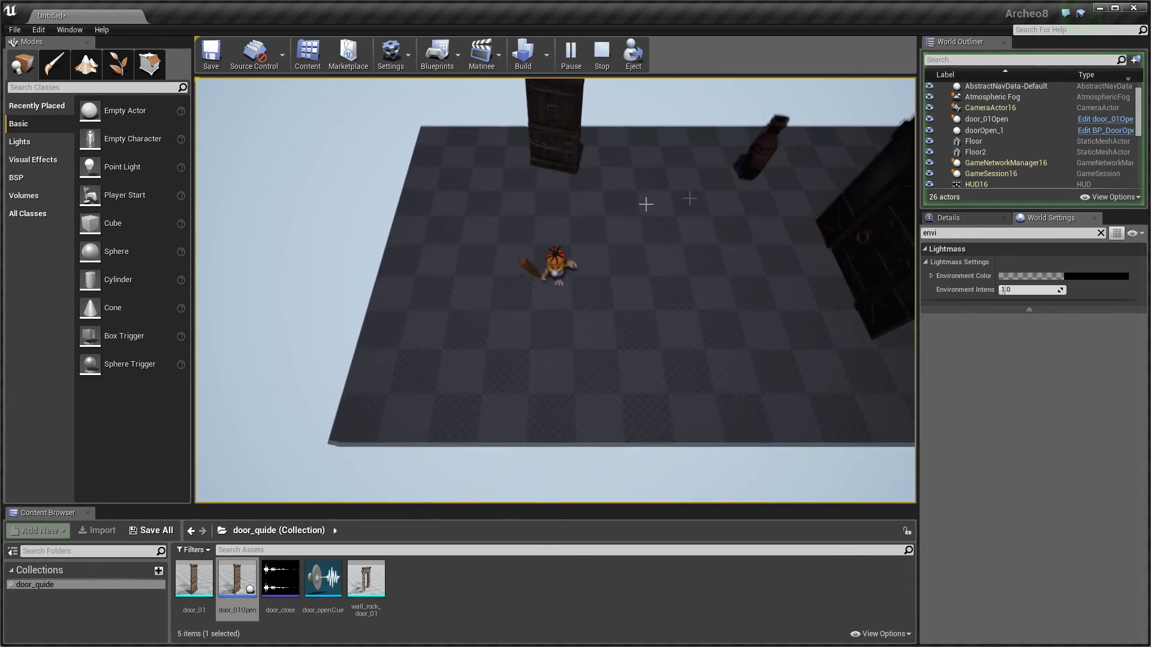
left_click(554, 205)
- Reopen the door_01Open blueprint, select its Door component and stop the running play session
left_click(242, 586)
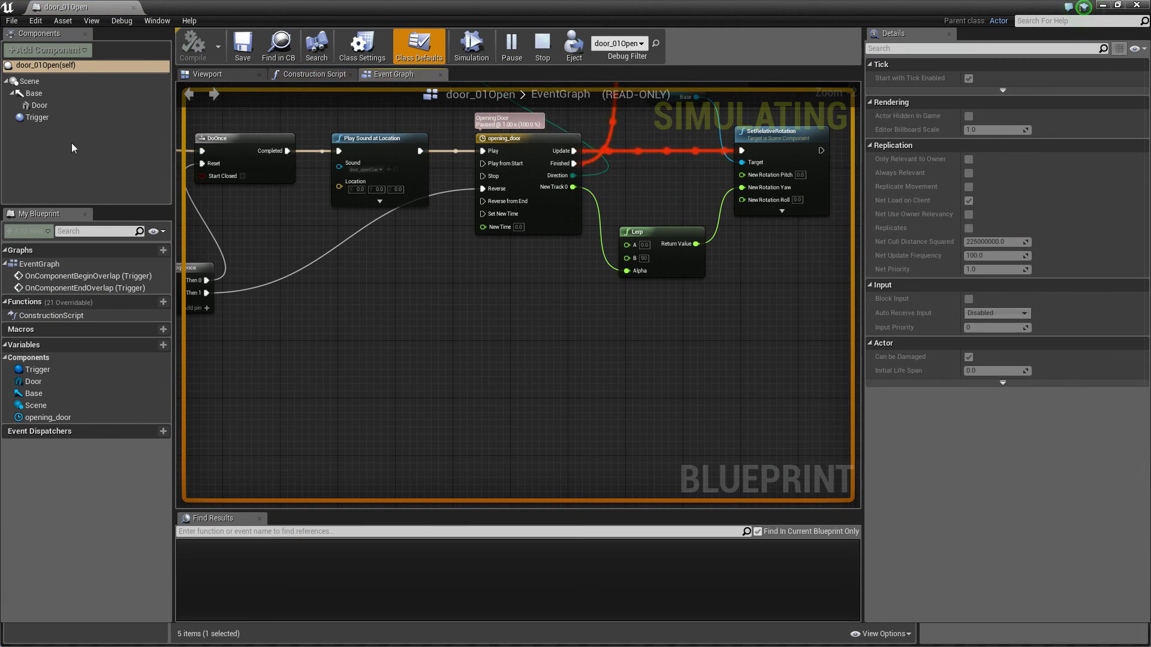
left_click(40, 105)
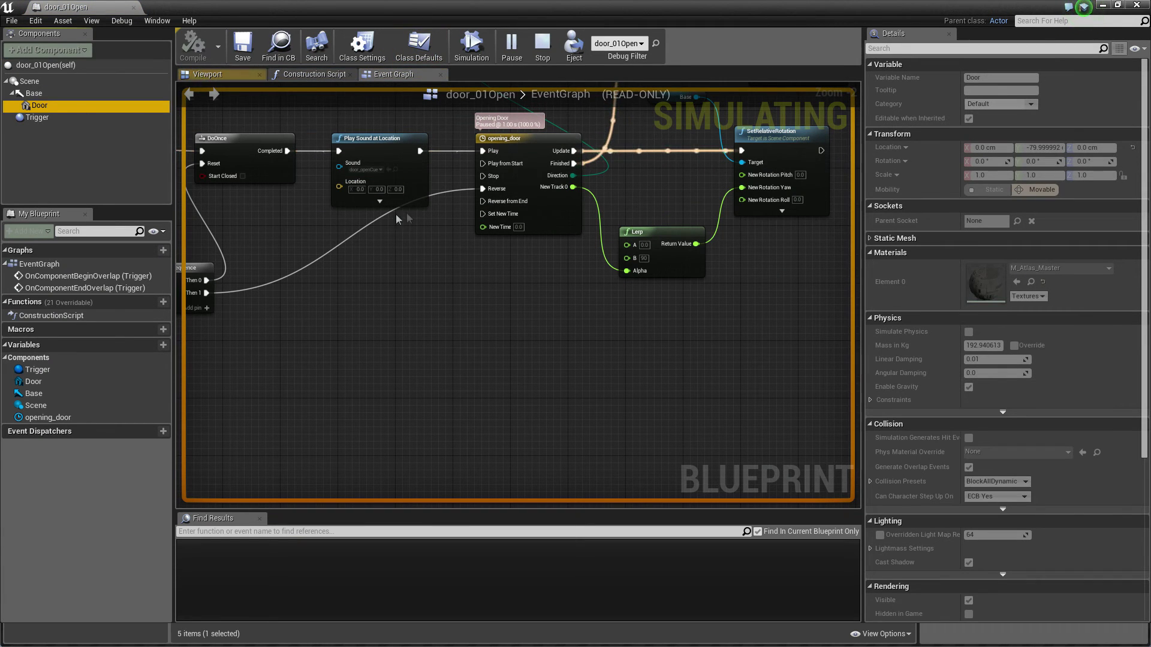
left_click(542, 51)
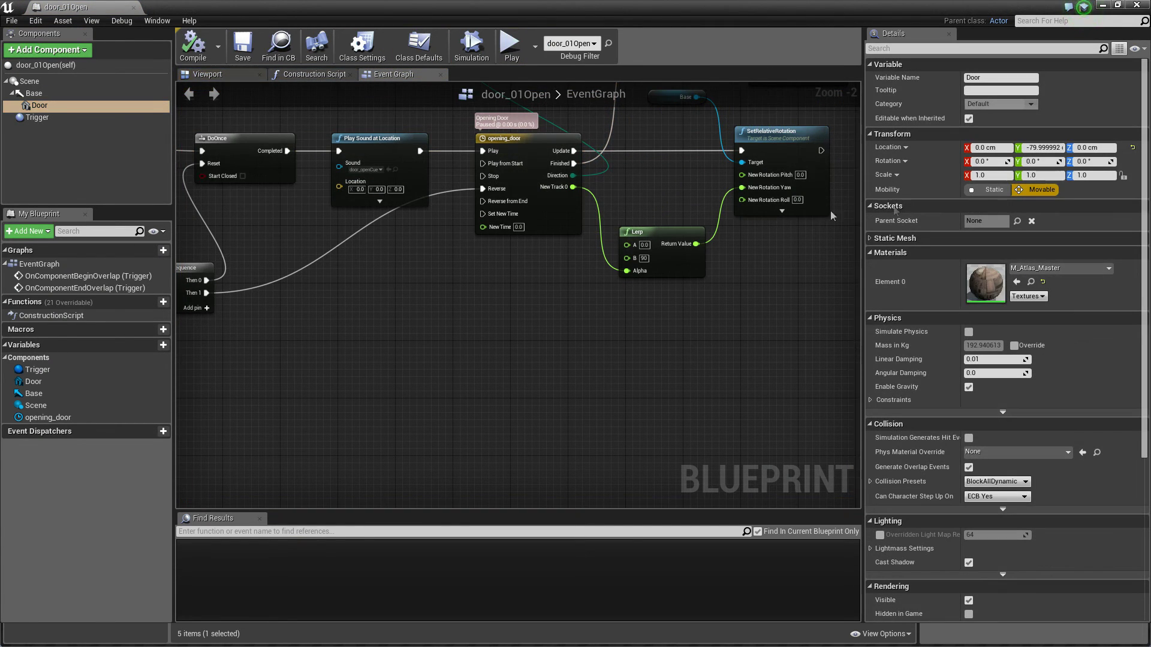
- Rotate the Door component to about -180° around Z in the blueprint viewport, save the blueprint and close its editor
left_click(230, 81)
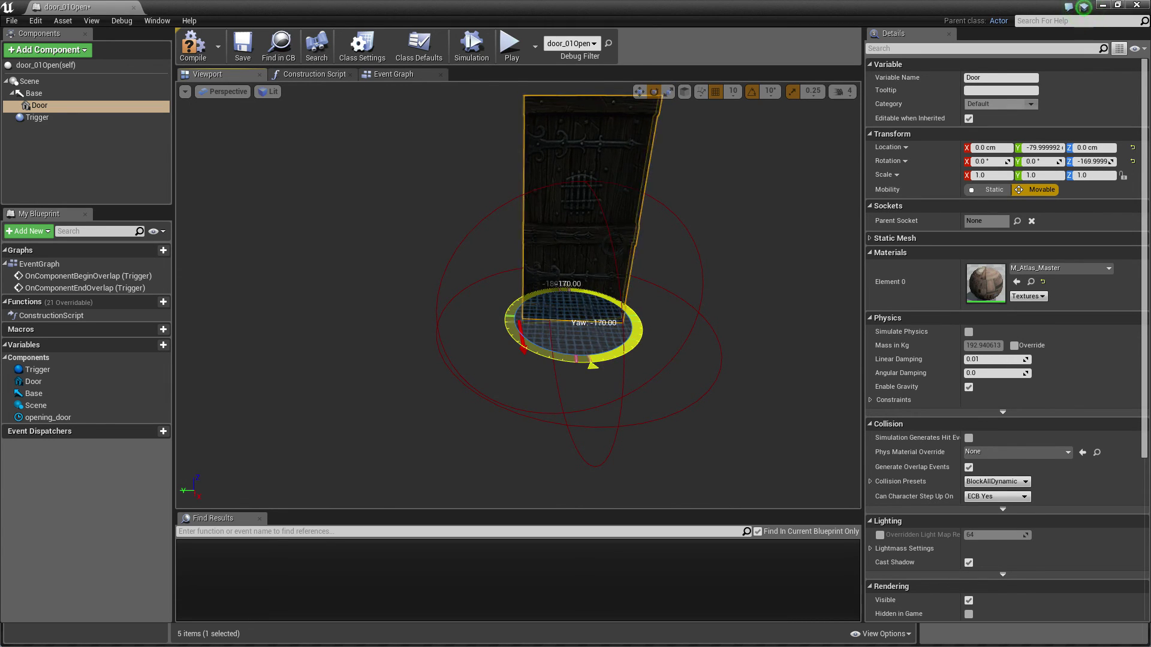
left_click(242, 49)
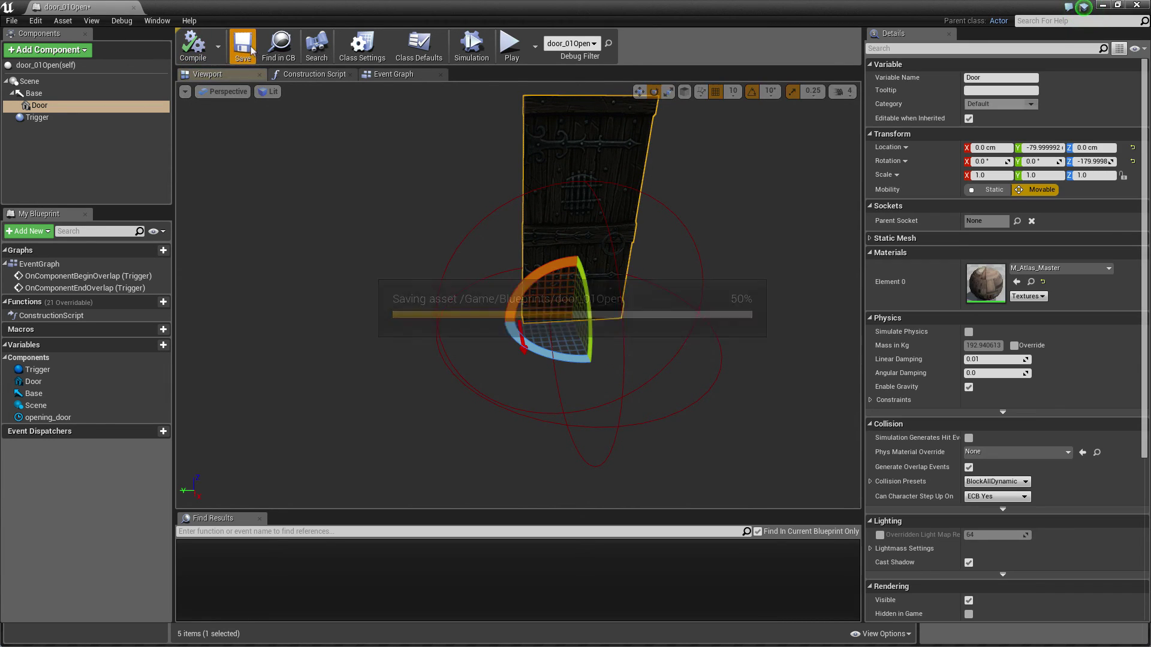
left_click(1137, 6)
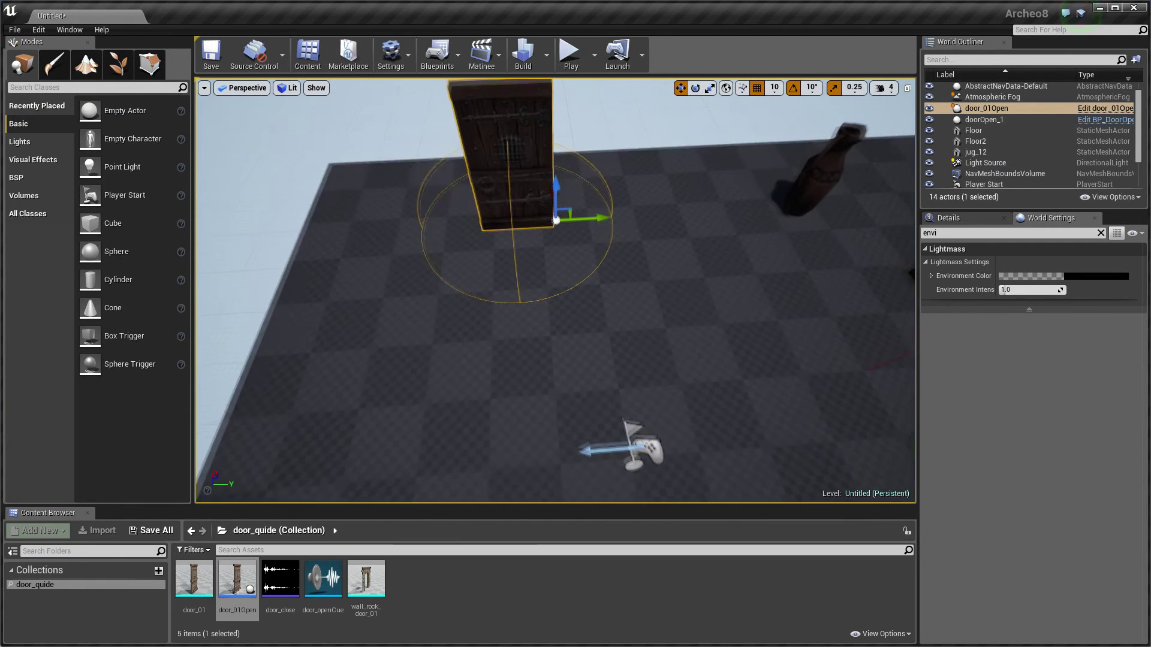
- Play the level, walk the character around the rotated door with the camera far and close, and end the session
left_click(570, 53)
left_click_drag(482, 157, 557, 159)
left_click_drag(568, 299, 569, 182)
left_click(568, 181)
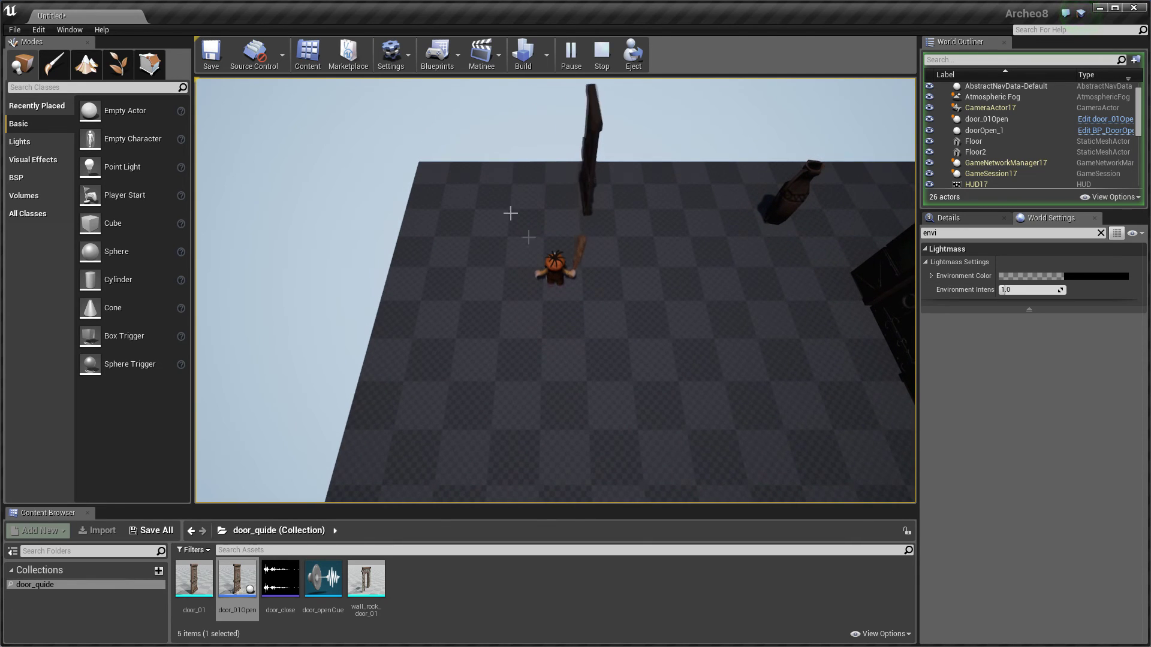
left_click(473, 243)
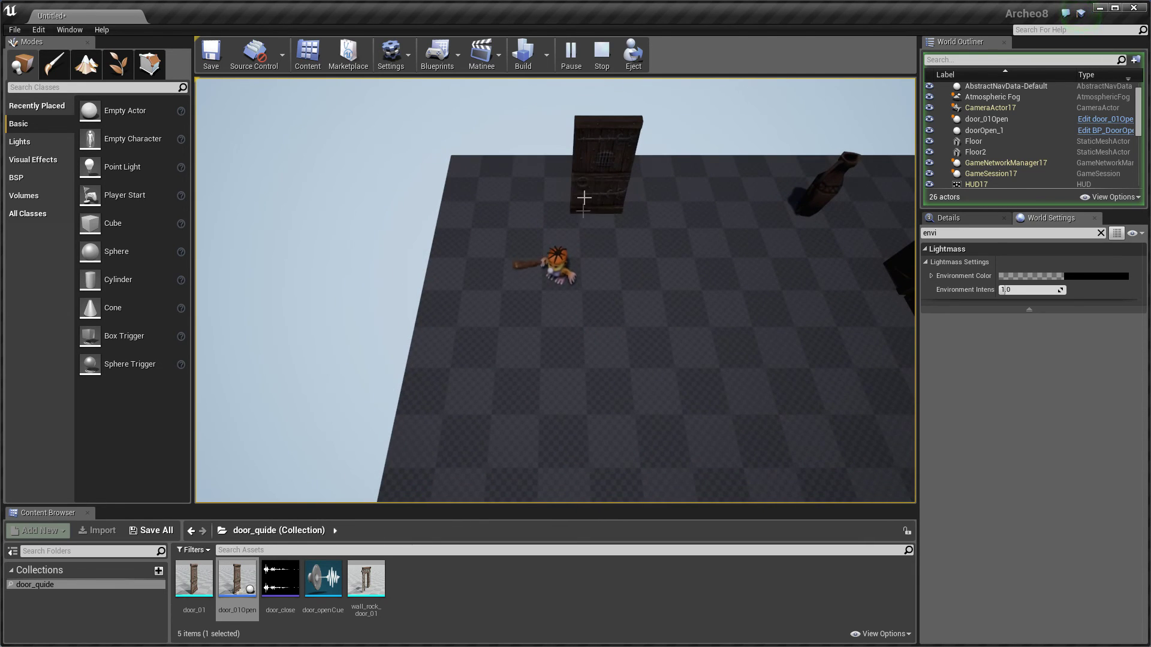
left_click_drag(584, 198, 543, 187)
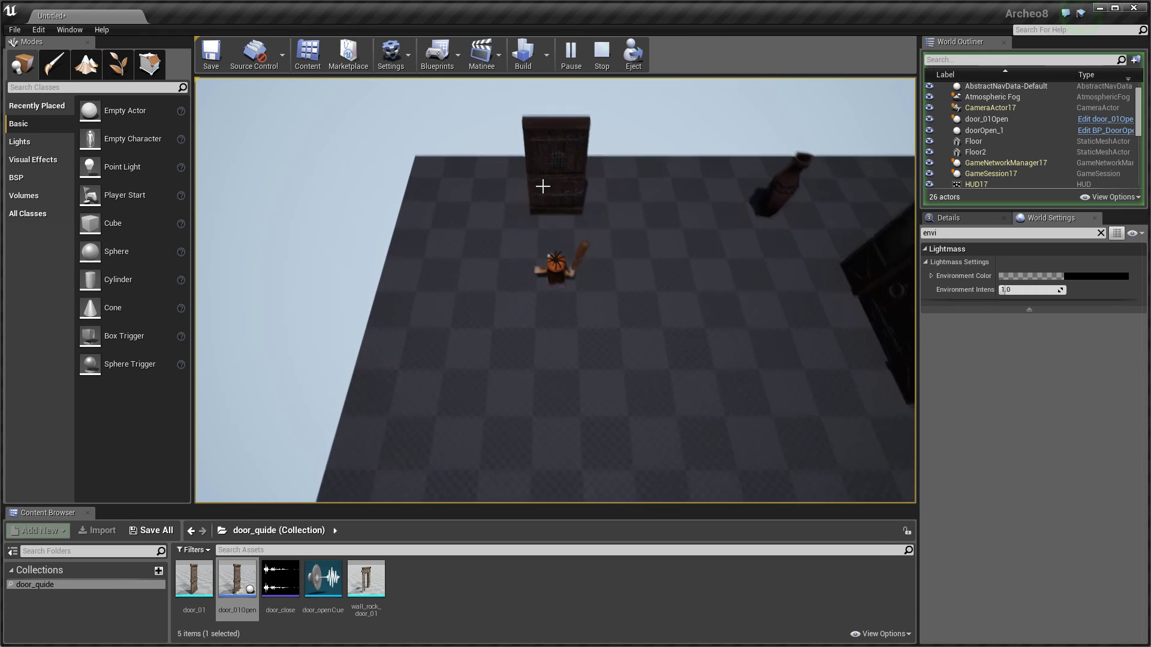
mouse_move(562, 412)
left_mouse_down()
mouse_move(588, 295)
mouse_move(547, 209)
mouse_move(534, 375)
mouse_move(580, 245)
mouse_move(542, 380)
mouse_move(556, 434)
left_mouse_up()
scroll(588, 295, "up", 5)
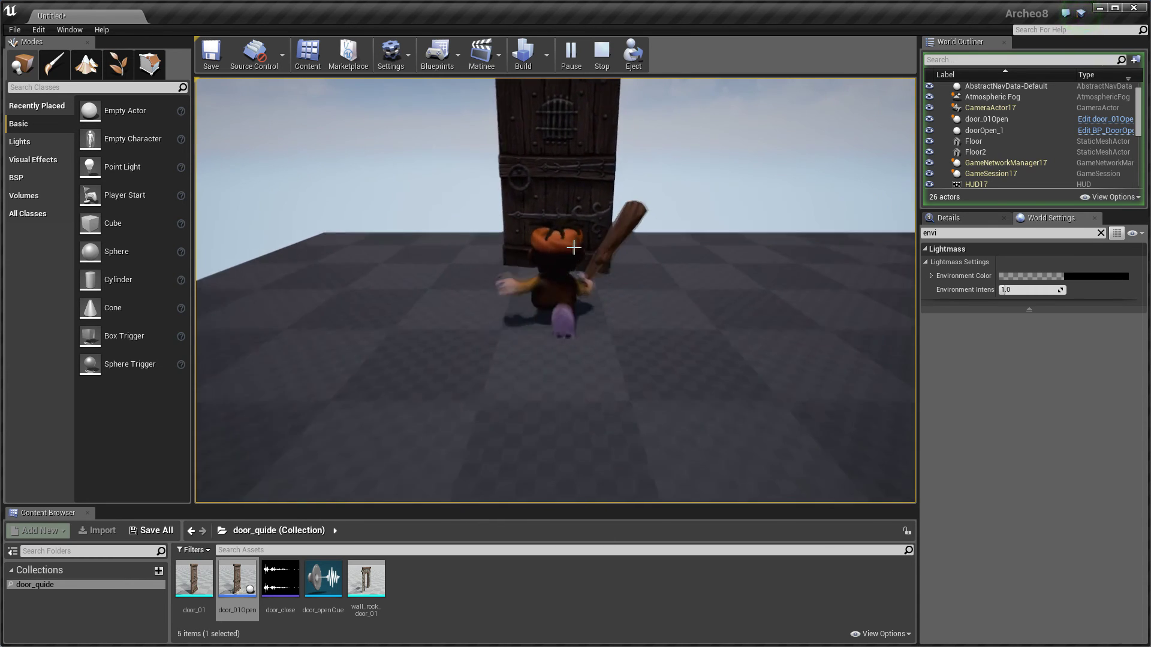
scroll(573, 250, "down", 5)
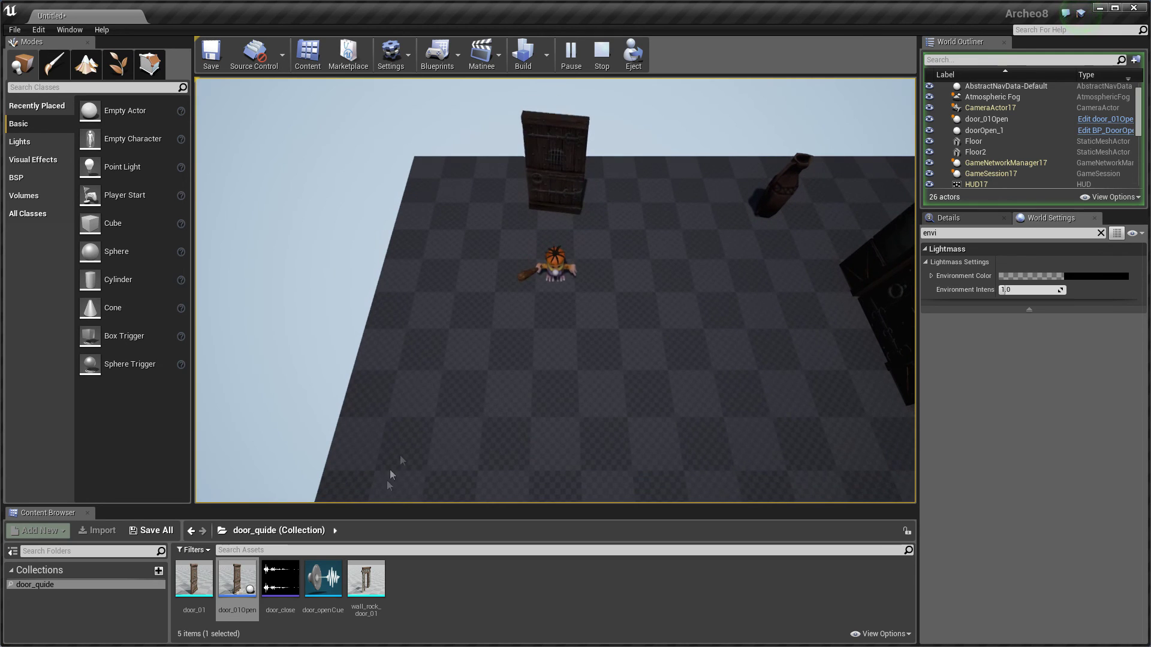
key("Escape")
- Place the wall_rock_door_01 mesh in the level so its opening frames the door
left_click_drag(366, 579, 555, 214)
left_click(547, 281)
right_click_drag(546, 282, 557, 228)
key("w")
key("s")
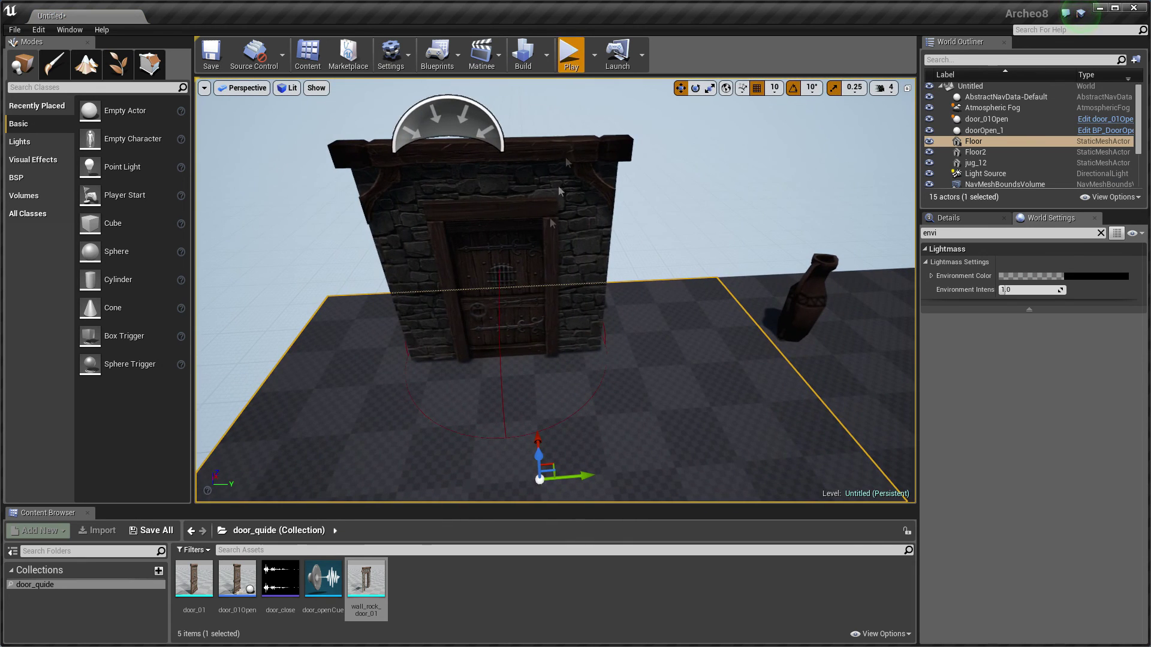
- Play the level, walk the character to the door inside the stone wall and back, and stop the session
left_click(570, 53)
left_click_drag(475, 270, 556, 211)
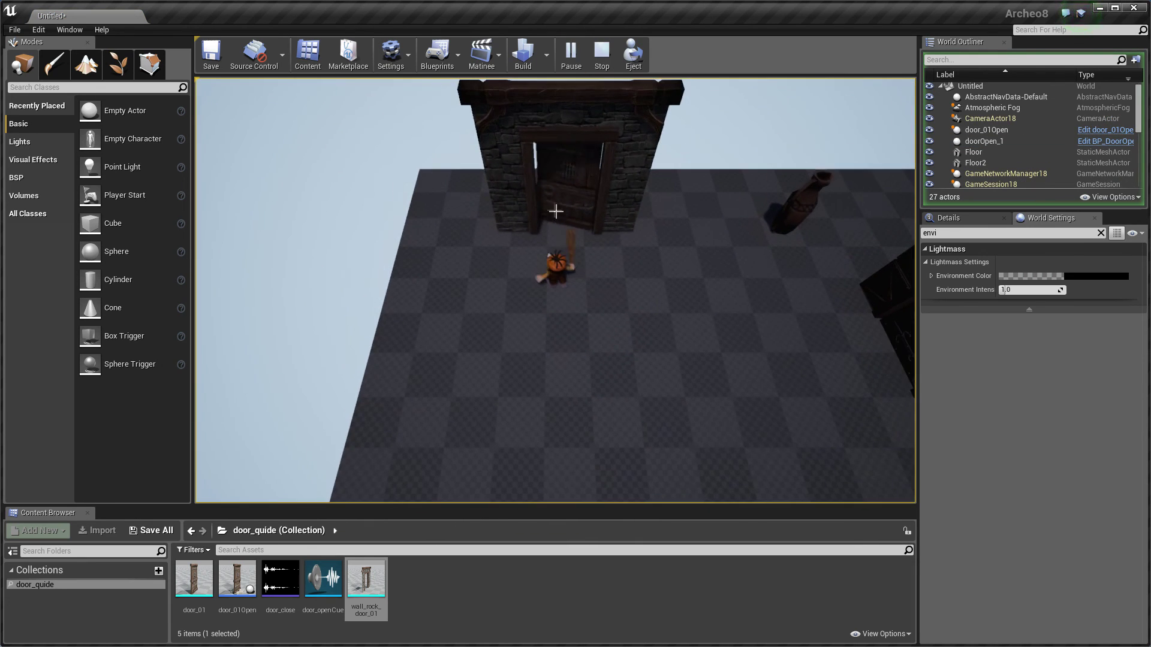
left_click_drag(567, 325, 586, 193)
key("Escape")
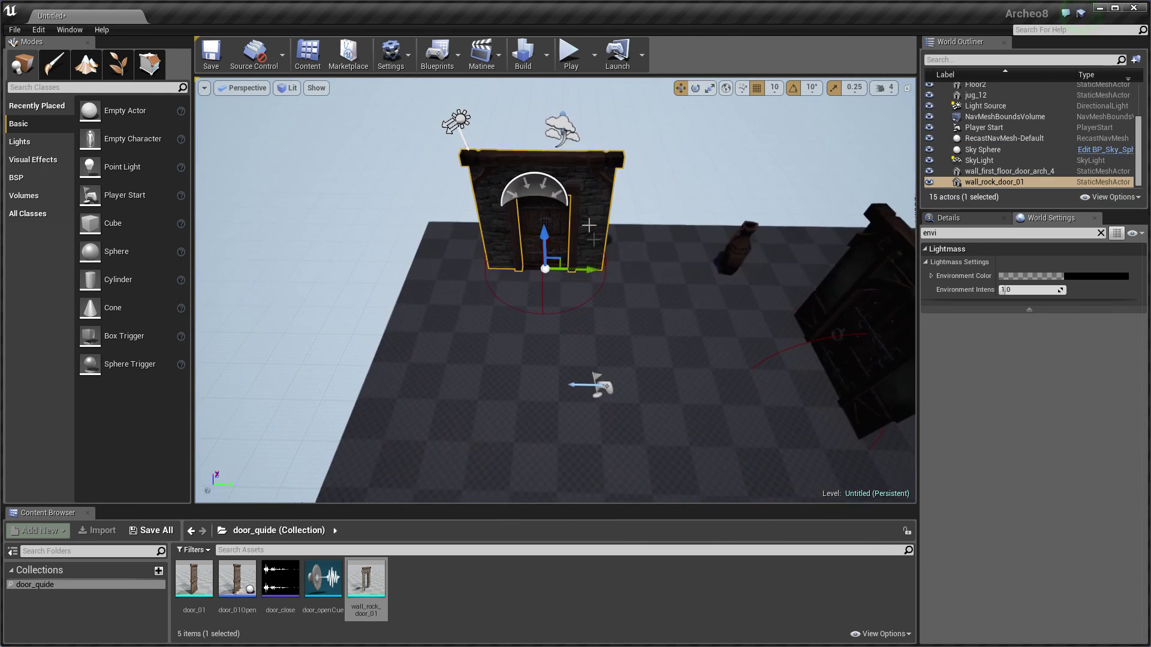
- Examine up close how the door fits the opening of the wall_rock_door_01 wall
key("w")
right_click_drag(582, 270, 647, 222)
key("a")
key("f")
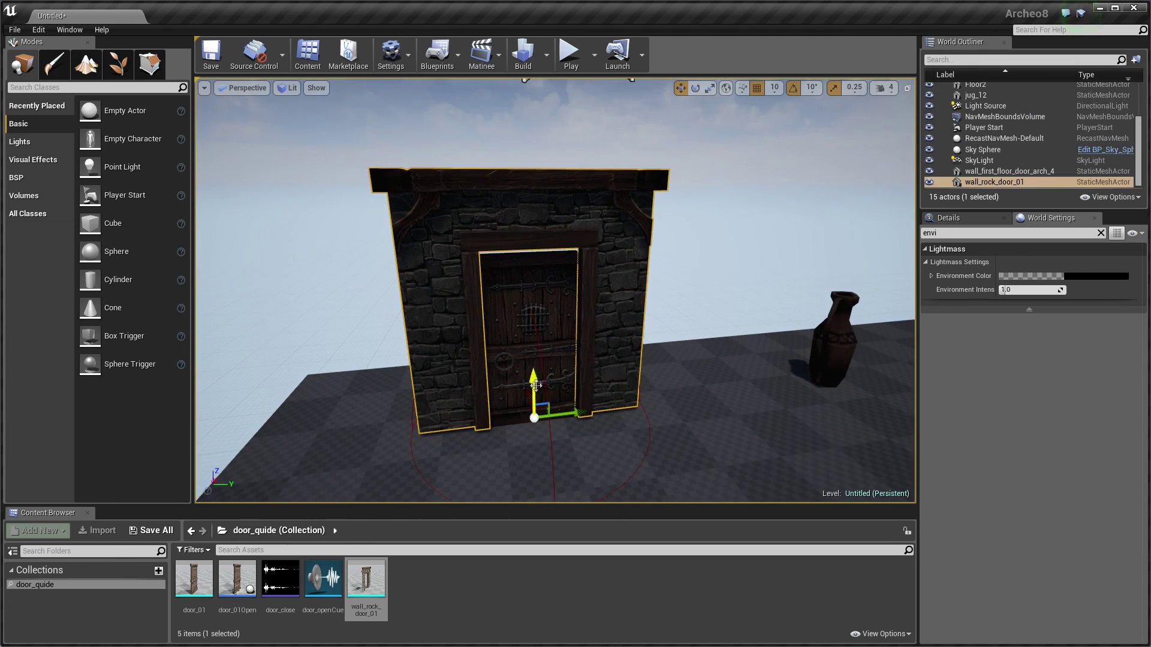
left_click(704, 386)
right_click_drag(704, 385, 703, 385)
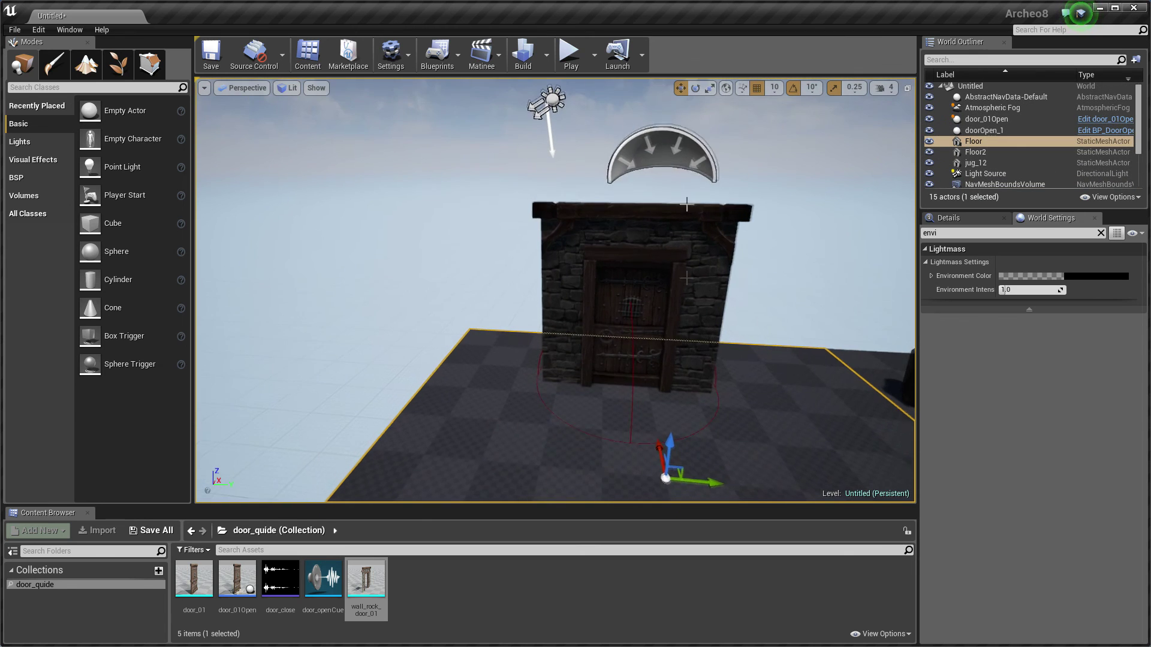
- Run a final play test by walking the character up to the framed door and away, then end it
left_click(572, 60)
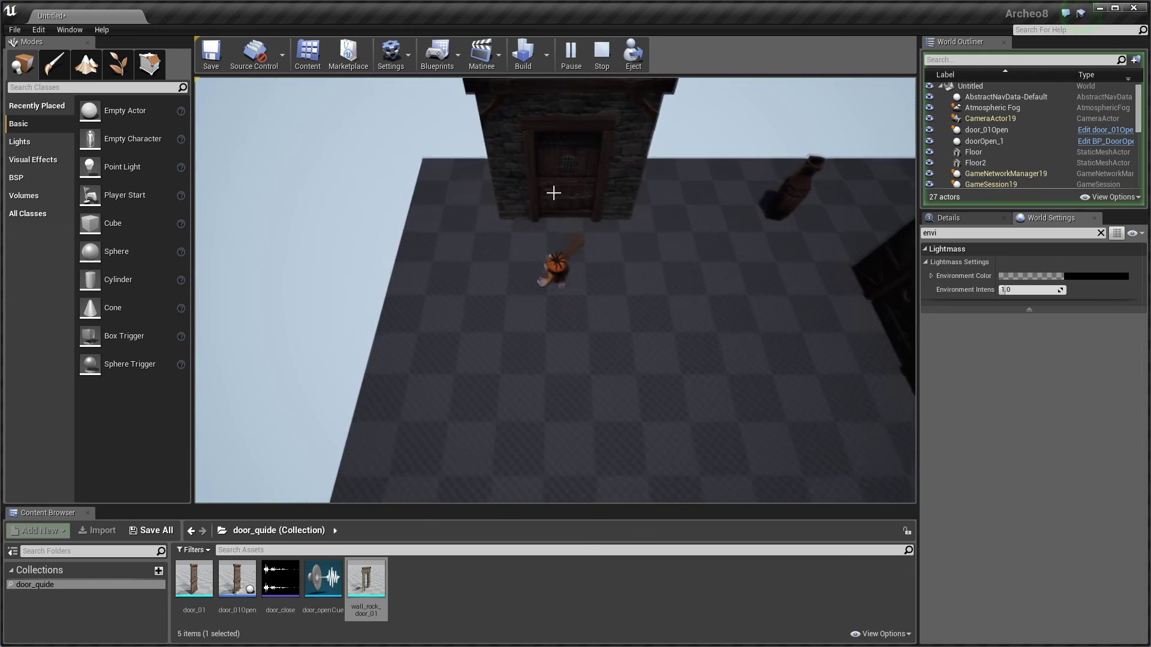
left_click_drag(554, 193, 603, 257)
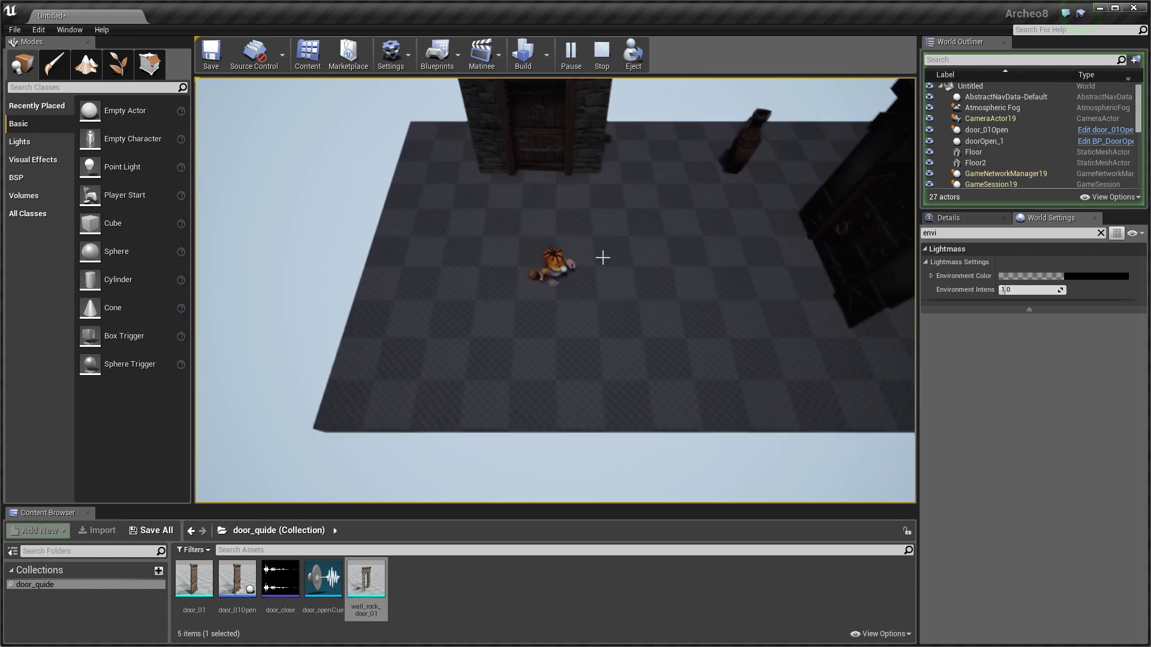
key("Escape")
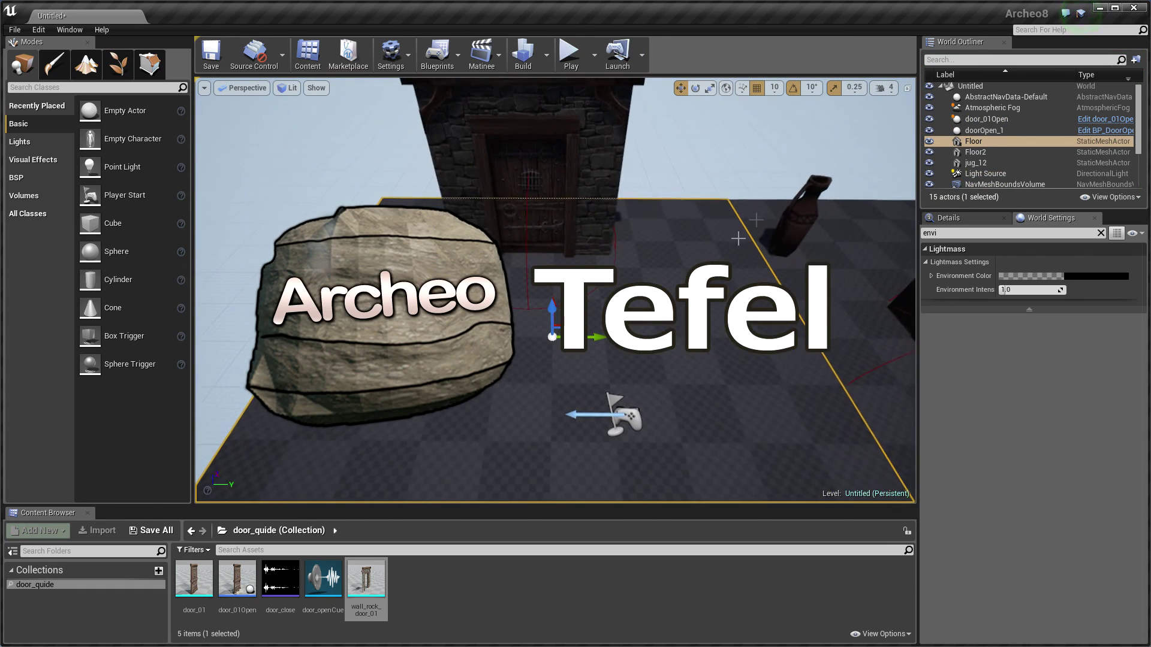